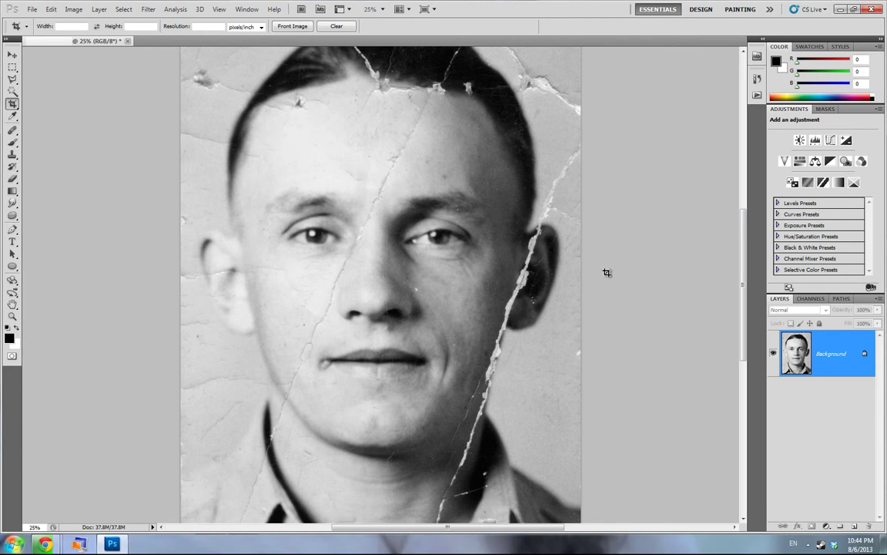
# Examine the cracks and tears in the portrait at magnifications between 25% and 66.7%
pyautogui.press('h')
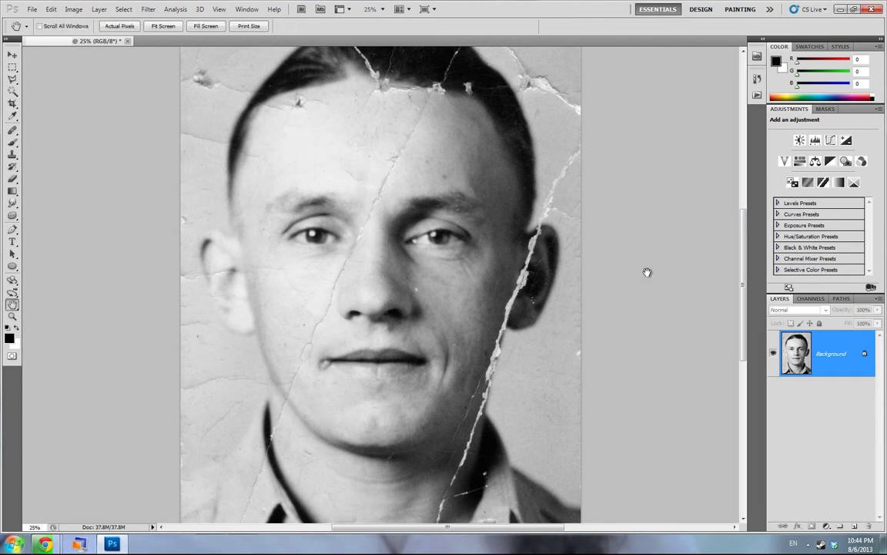
pyautogui.press('ctrl')
pyautogui.keyDown('ctrl'); pyautogui.click(646, 272); pyautogui.keyUp('ctrl')
pyautogui.keyDown('ctrl'); pyautogui.click(646, 272); pyautogui.keyUp('ctrl')
pyautogui.keyDown('ctrl'); pyautogui.click(646, 272); pyautogui.keyUp('ctrl')
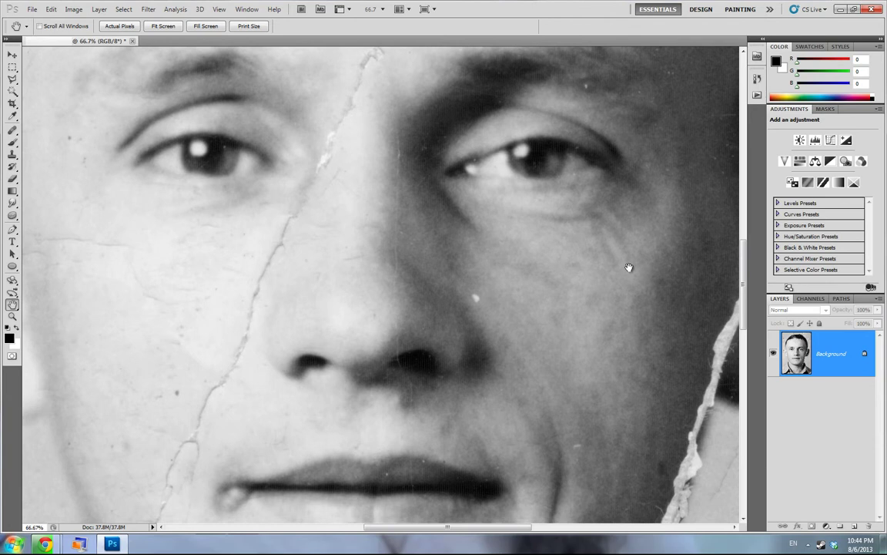
pyautogui.hotkey('ctrl', '-')
pyautogui.hotkey('ctrl', '-')
pyautogui.hotkey('ctrl', '-')
pyautogui.hotkey('ctrl', '-')
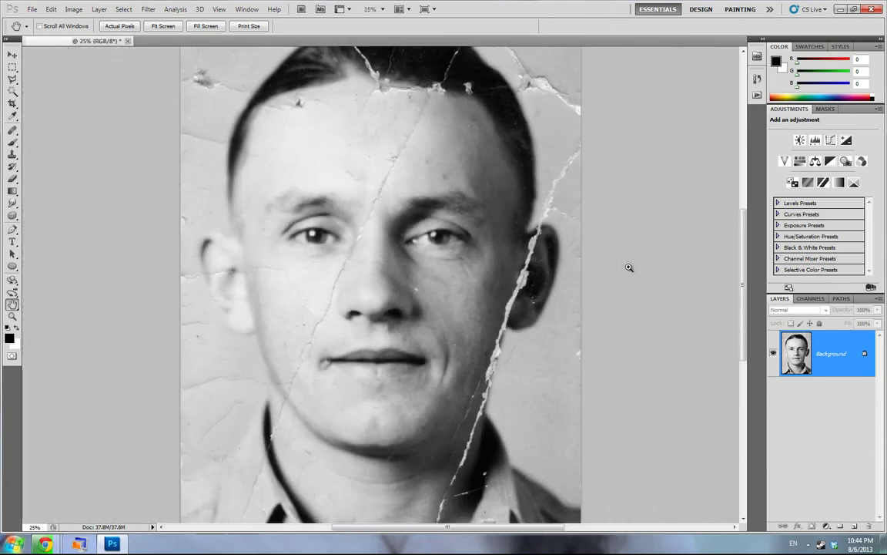
pyautogui.hotkey('ctrl', '+')
pyautogui.hotkey('ctrl', '+')
pyautogui.hotkey('ctrl', '+')
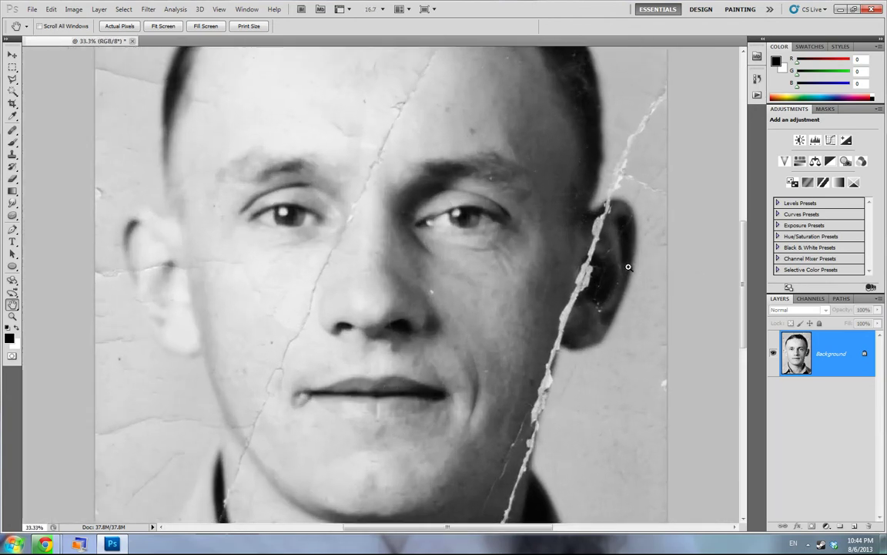
pyautogui.hotkey('ctrl', '+')
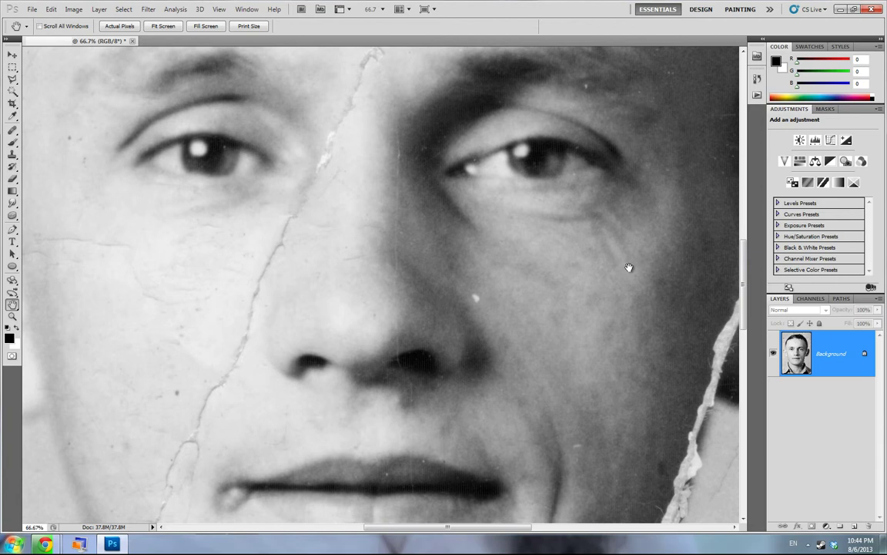
pyautogui.hotkey('ctrl', '-')
pyautogui.hotkey('ctrl', '-')
pyautogui.hotkey('ctrl', '-')
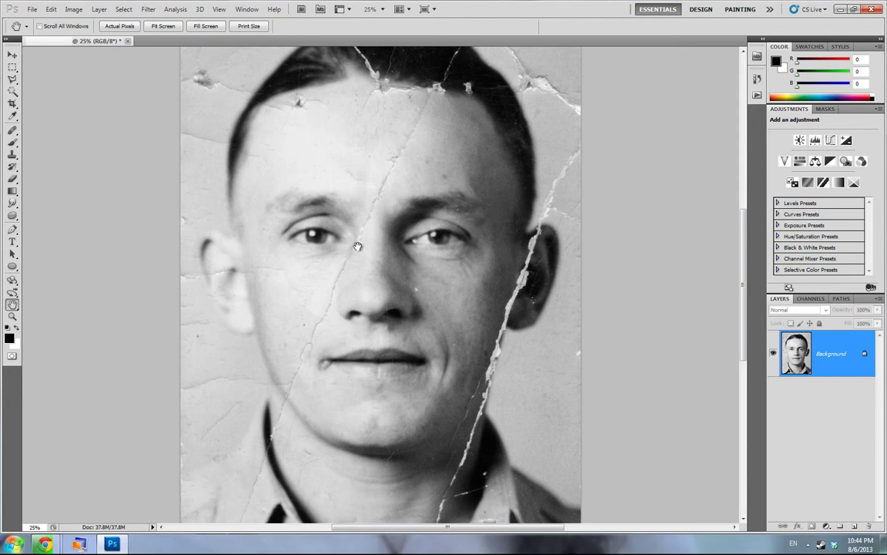
pyautogui.hotkey('ctrl', '+')
pyautogui.hotkey('ctrl', '+')
pyautogui.hotkey('ctrl', '+')
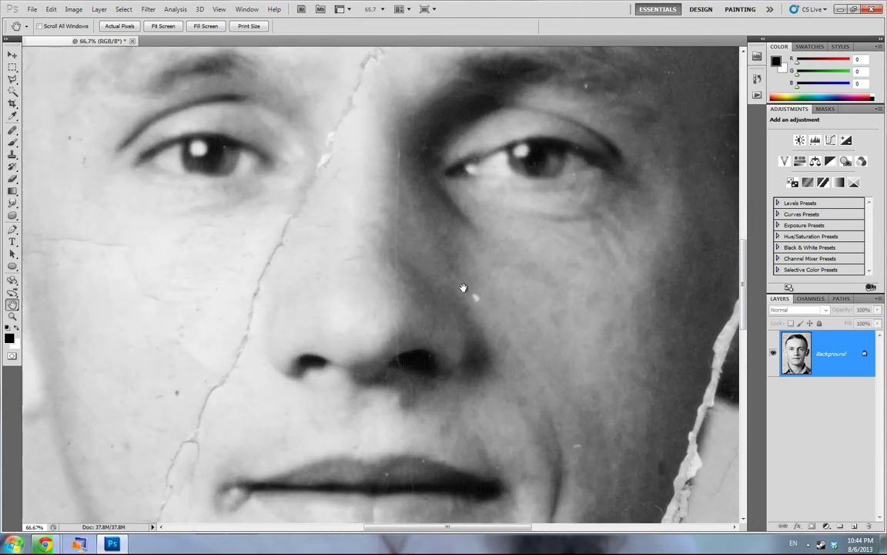
# Paint black freehand test strokes over the nose, eyebrow and forehead on the Background layer with a 50 px Brush
pyautogui.press('b')
pyautogui.moveTo(465, 287); pyautogui.dragTo(475, 302)
pyautogui.moveTo(373, 247)
pyautogui.mouseDown()
pyautogui.moveTo(289, 247)
pyautogui.moveTo(309, 206)
pyautogui.moveTo(422, 161)
pyautogui.mouseUp()
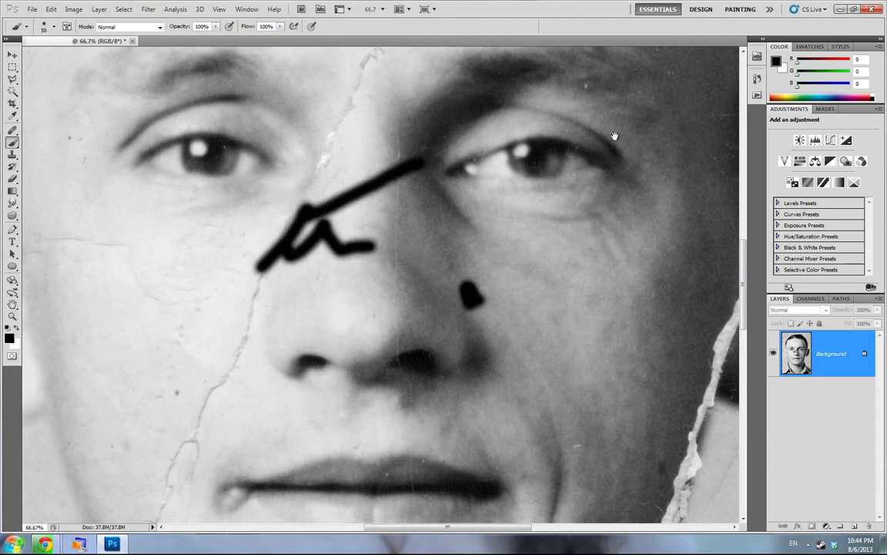
pyautogui.moveTo(596, 145); pyautogui.dragTo(375, 402)
pyautogui.moveTo(367, 349); pyautogui.dragTo(356, 340)
pyautogui.moveTo(213, 192)
pyautogui.mouseDown()
pyautogui.moveTo(181, 223)
pyautogui.moveTo(215, 180)
pyautogui.moveTo(233, 153)
pyautogui.mouseUp()
pyautogui.moveTo(258, 109)
pyautogui.mouseDown()
pyautogui.moveTo(268, 123)
pyautogui.moveTo(246, 150)
pyautogui.mouseUp()
pyautogui.moveTo(351, 226); pyautogui.dragTo(630, 167)
pyautogui.moveTo(366, 151)
pyautogui.mouseDown()
pyautogui.moveTo(356, 132)
pyautogui.moveTo(334, 135)
pyautogui.mouseUp()
pyautogui.moveTo(523, 252)
pyautogui.mouseDown()
pyautogui.moveTo(298, 89)
pyautogui.moveTo(288, 94)
pyautogui.mouseUp()
pyautogui.moveTo(392, 160); pyautogui.dragTo(353, 235)
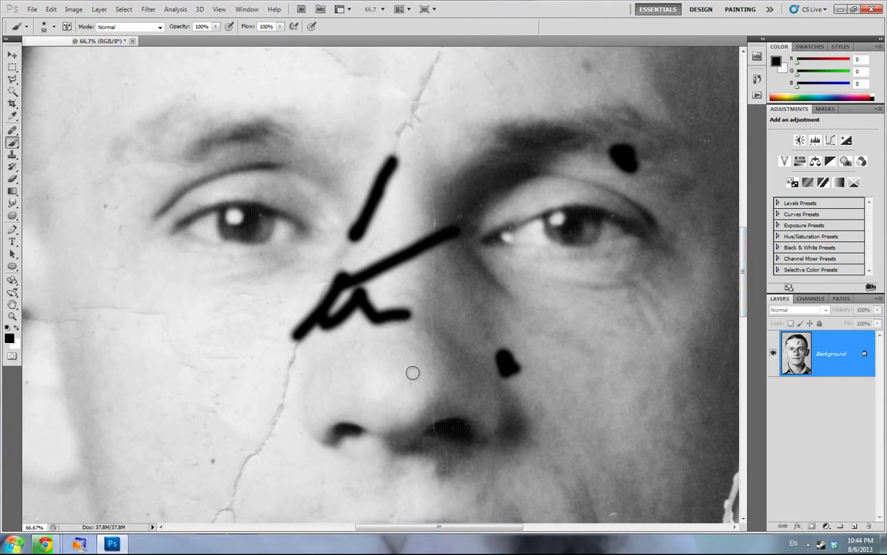
# Undo all the black test strokes painted over the portrait
pyautogui.hotkey('ctrl', 'z')
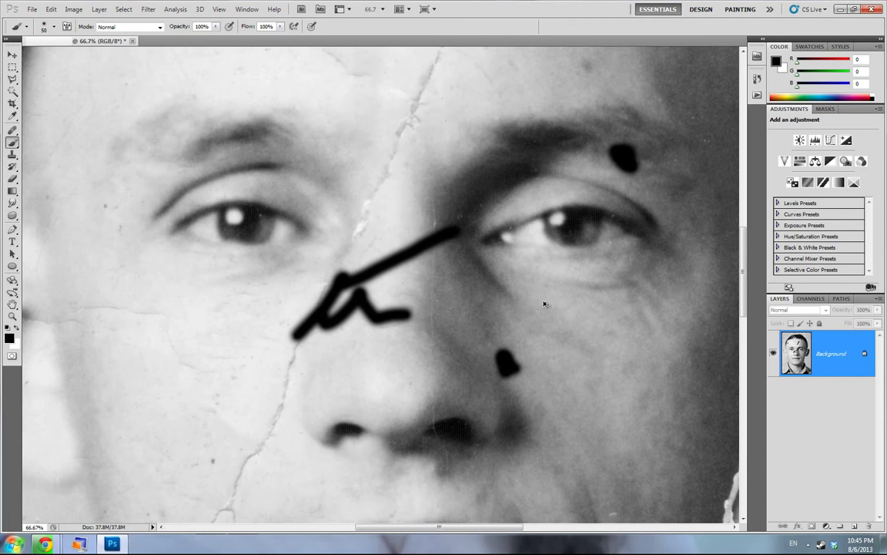
pyautogui.hotkey('ctrl', '-')
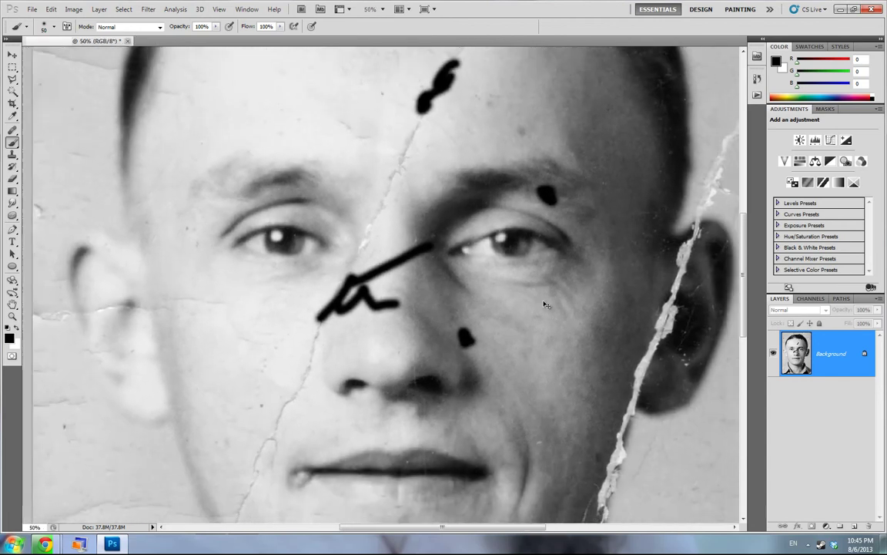
pyautogui.hotkey('ctrl', '-')
pyautogui.hotkey('ctrl', 'alt', 'z')
pyautogui.hotkey('ctrl', 'alt', 'z')
pyautogui.hotkey('ctrl', 'alt', 'z')
pyautogui.hotkey('ctrl', 'alt', 'z')
pyautogui.hotkey('ctrl', 'alt', 'z')
pyautogui.hotkey('ctrl', 'alt', 'z')
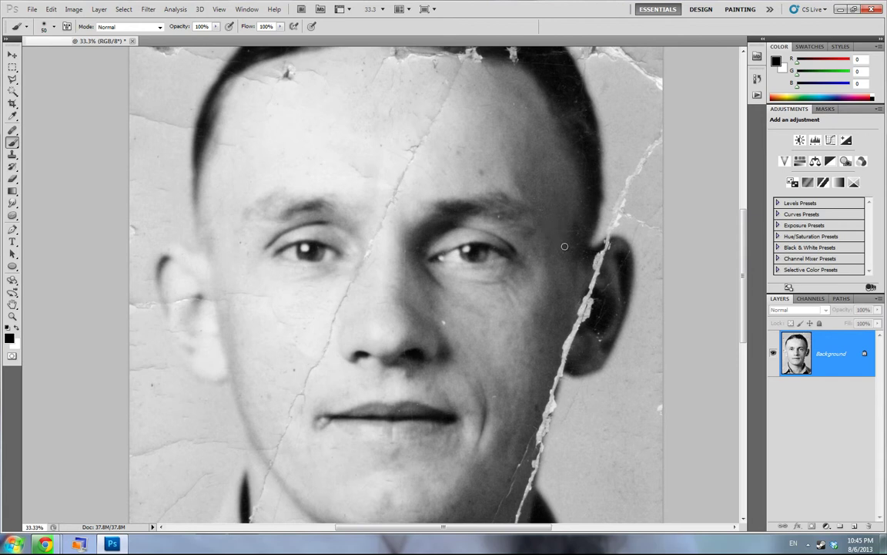
# Create a new layer named Retouch above the Background layer
pyautogui.hotkey('ctrl', 'shift', 'n')
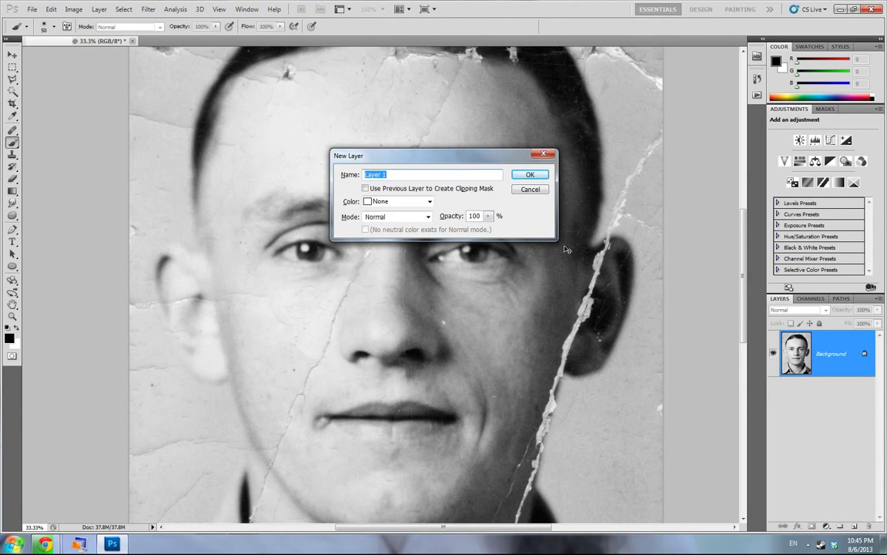
pyautogui.write('Retouch')
pyautogui.press('Return')
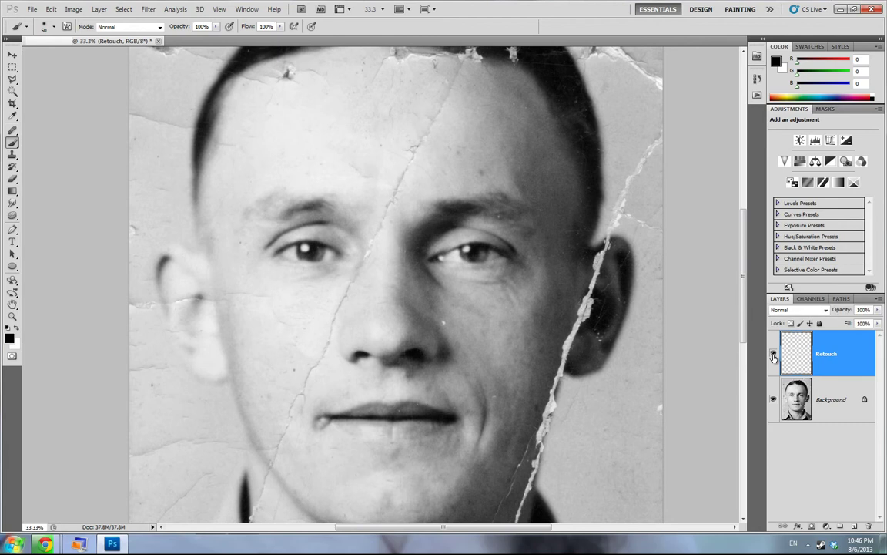
# Hide and show the Background layer repeatedly to check the contents of the Retouch layer
pyautogui.click(774, 399)
pyautogui.click(774, 399)
pyautogui.click(773, 399)
pyautogui.click(774, 399)
pyautogui.click(774, 399)
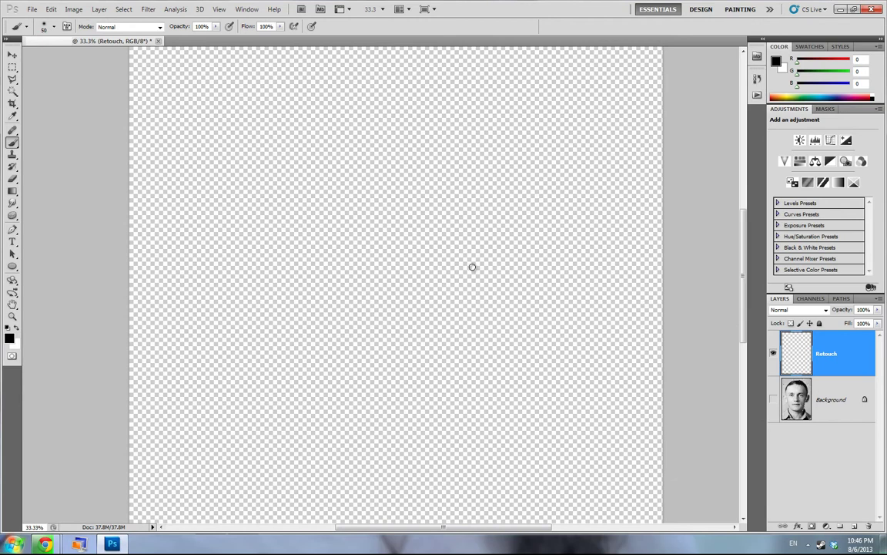
pyautogui.click(773, 399)
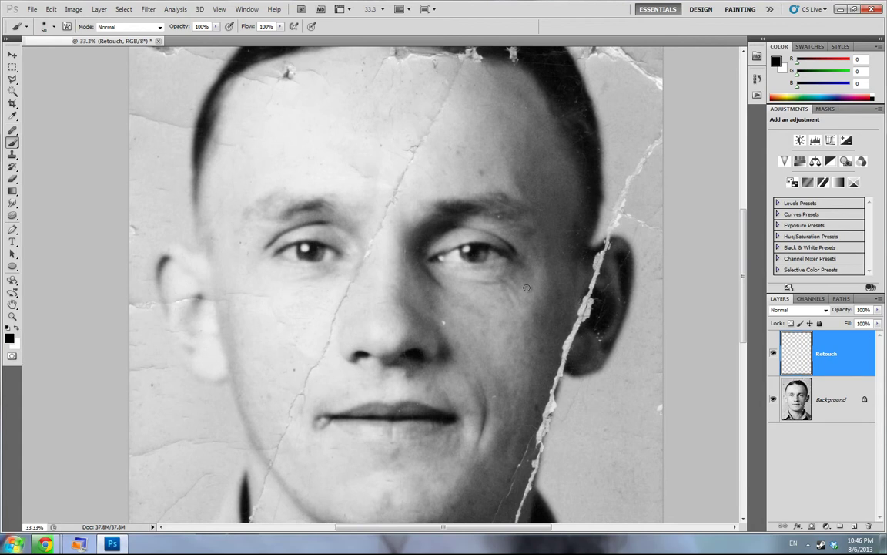
# Activate the Clone Stamp tool for the forehead area with sampling set to Current & Below
pyautogui.press('s')
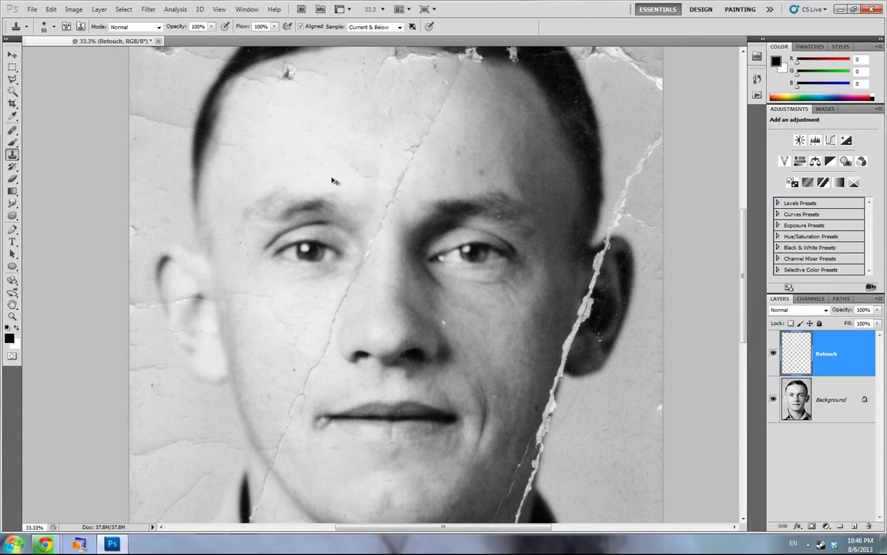
pyautogui.hotkey('ctrl', '+')
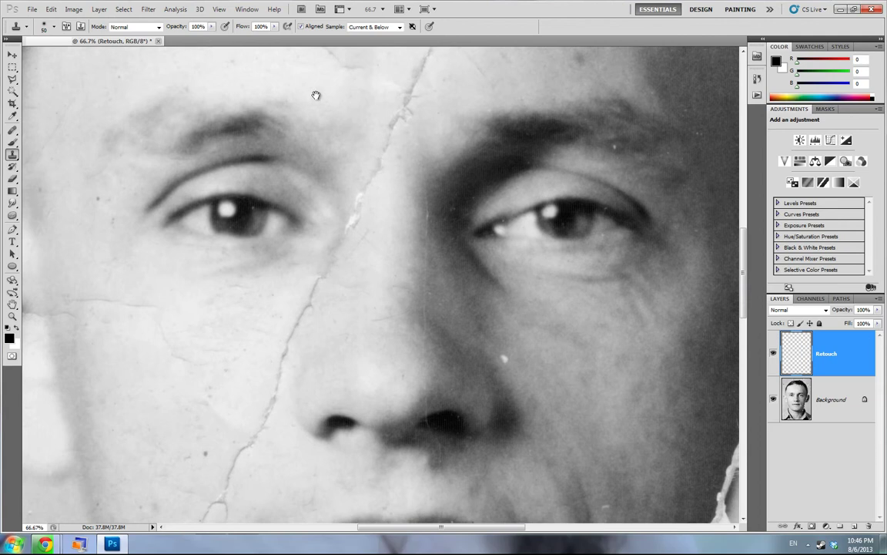
pyautogui.moveTo(313, 76); pyautogui.dragTo(361, 356)
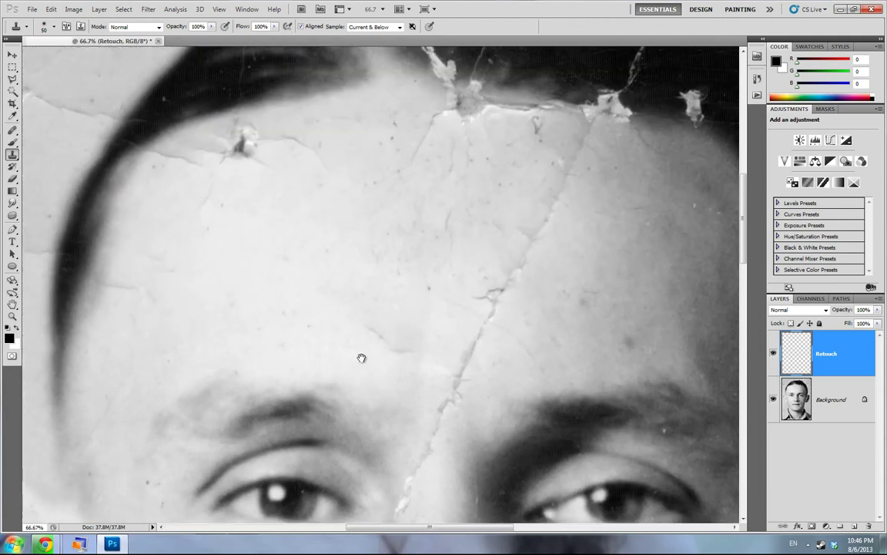
pyautogui.moveTo(499, 389); pyautogui.dragTo(474, 338)
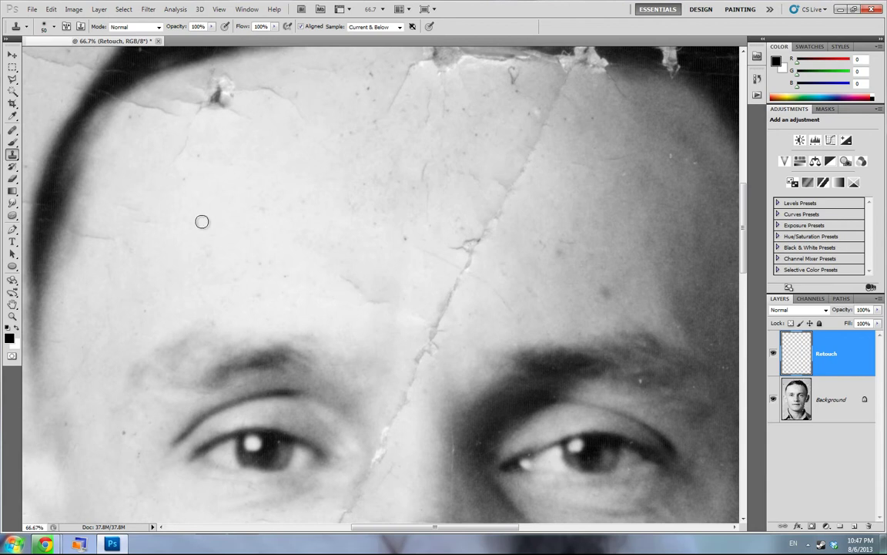
pyautogui.click(396, 27)
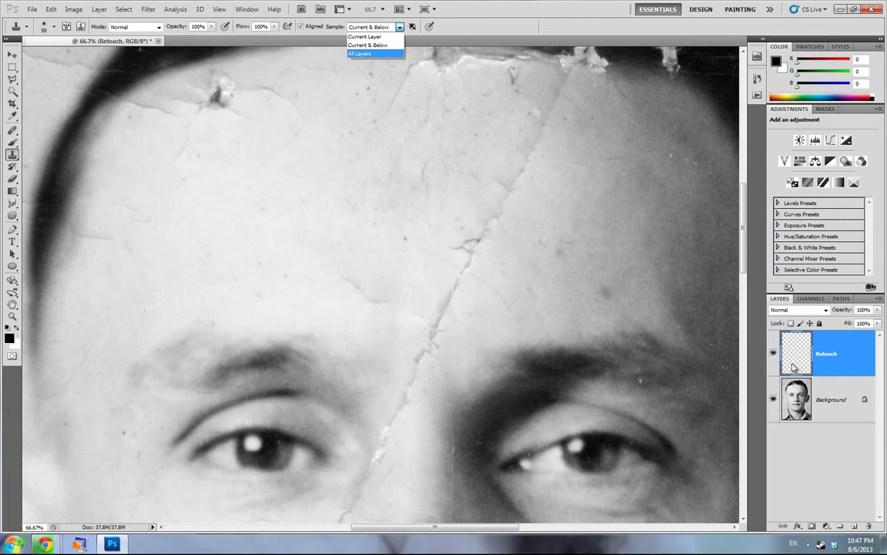
pyautogui.click(379, 46)
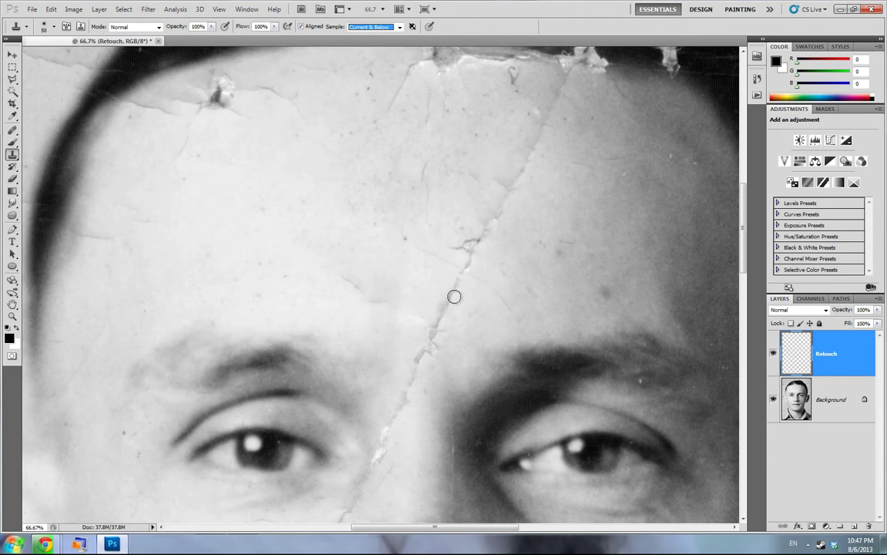
# Sample clean forehead skin and preview covering the eyebrow, enlarging the Clone Stamp brush to 150 px
pyautogui.keyDown('alt'); pyautogui.click(303, 256); pyautogui.keyUp('alt')
pyautogui.moveTo(245, 367)
pyautogui.mouseDown()
pyautogui.moveTo(275, 358)
pyautogui.moveTo(260, 369)
pyautogui.mouseUp()
pyautogui.press(']')
pyautogui.press(']')
pyautogui.press(']')
pyautogui.press(']')
pyautogui.press(']')
pyautogui.press(']')
pyautogui.press(']')
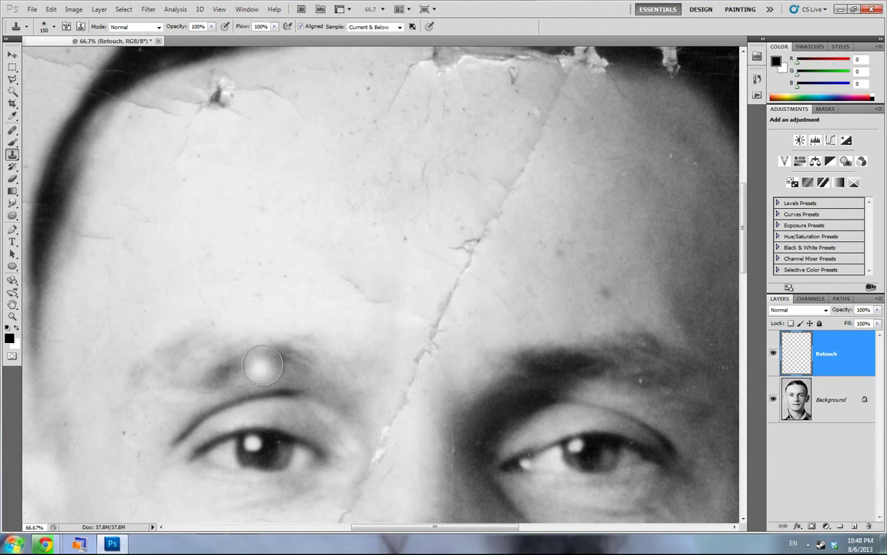
pyautogui.moveTo(245, 362)
pyautogui.mouseDown()
pyautogui.moveTo(287, 362)
pyautogui.moveTo(257, 367)
pyautogui.moveTo(272, 359)
pyautogui.mouseUp()
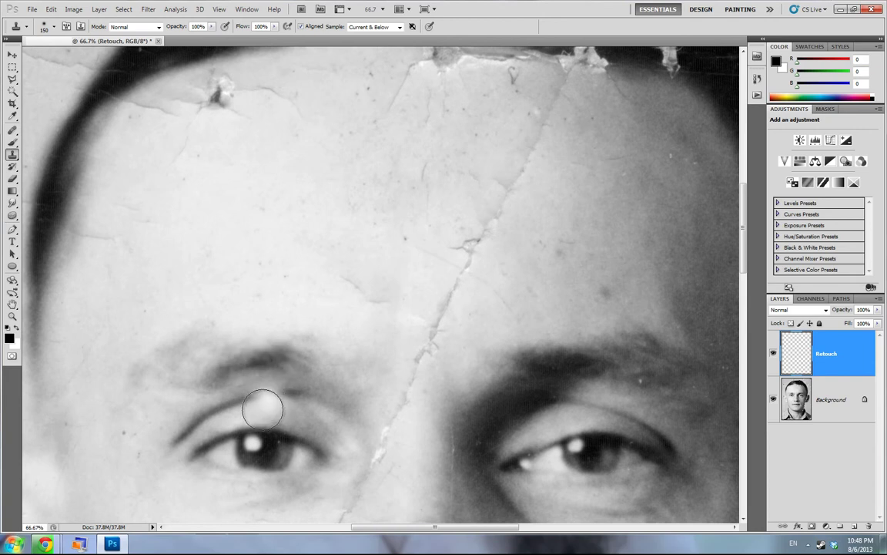
# Sample the eye beside the crack, try cloning it onto the forehead with a 500 px brush, and undo the clone
pyautogui.keyDown('alt'); pyautogui.click(284, 453); pyautogui.keyUp('alt')
pyautogui.press(']')
pyautogui.press(']')
pyautogui.press(']')
pyautogui.press(']')
pyautogui.press(']')
pyautogui.press(']')
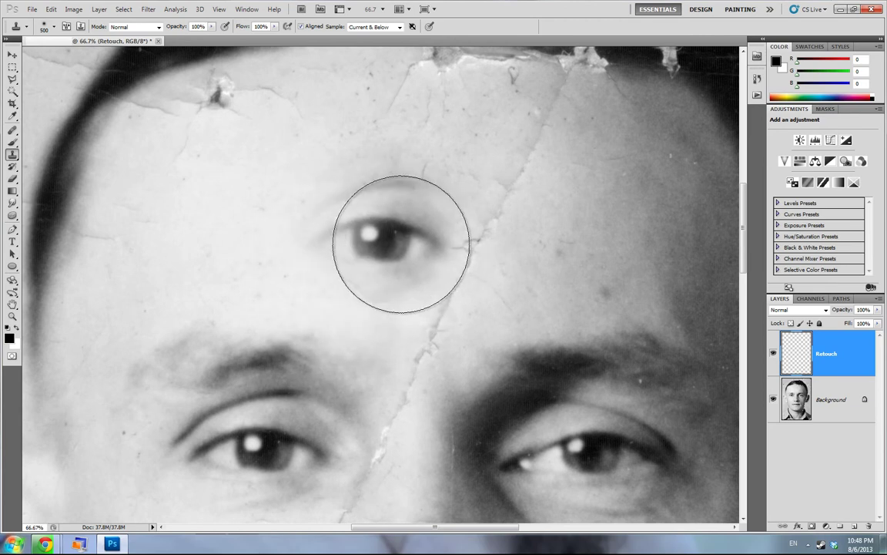
pyautogui.keyDown('alt'); pyautogui.click(404, 245); pyautogui.keyUp('alt')
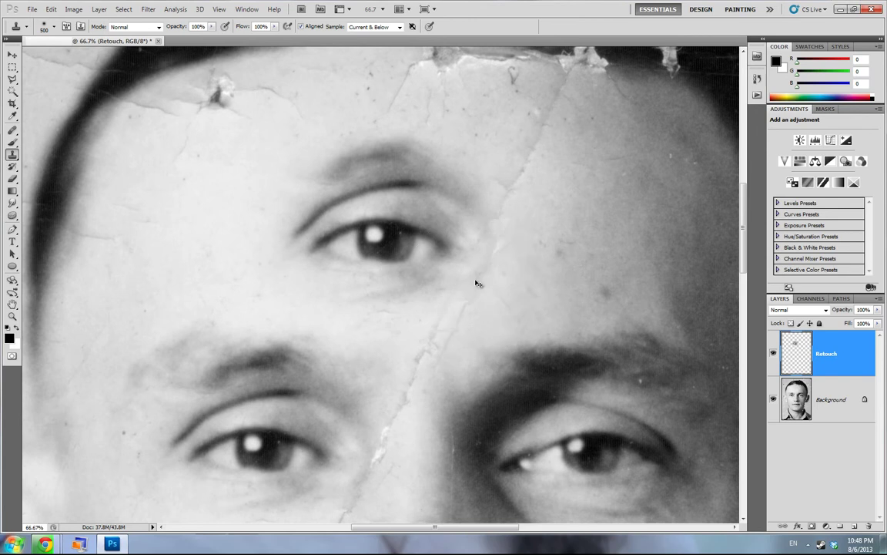
pyautogui.hotkey('ctrl', 'z')
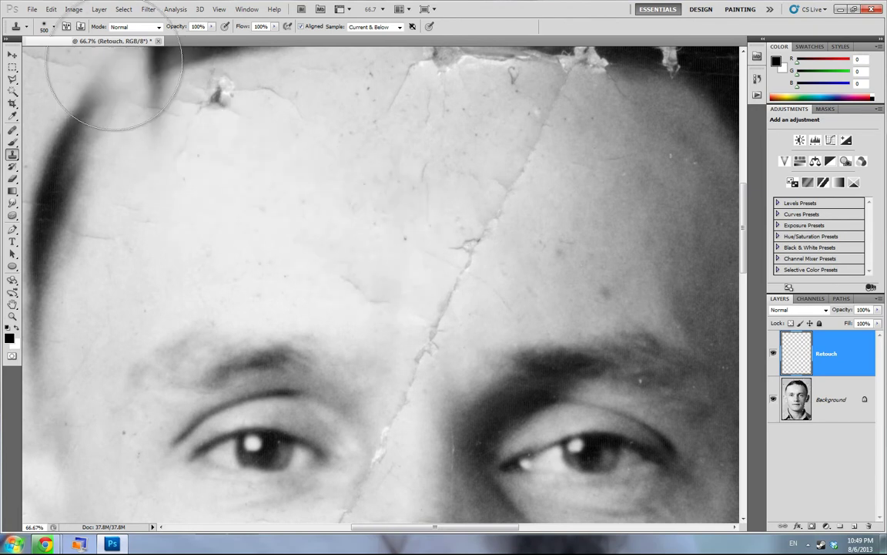
# Check the brush size and hardness settings, and reduce the Clone Stamp brush to 100 px
pyautogui.click(55, 29)
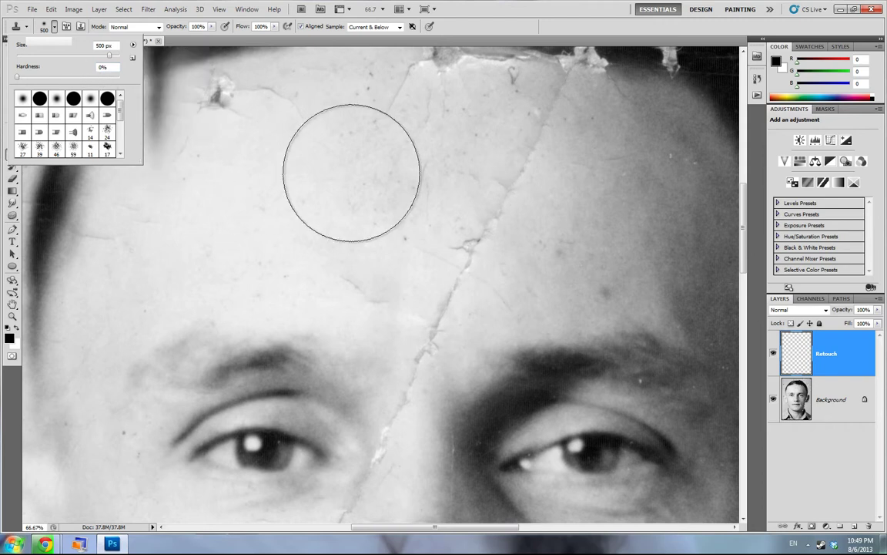
pyautogui.click(491, 18)
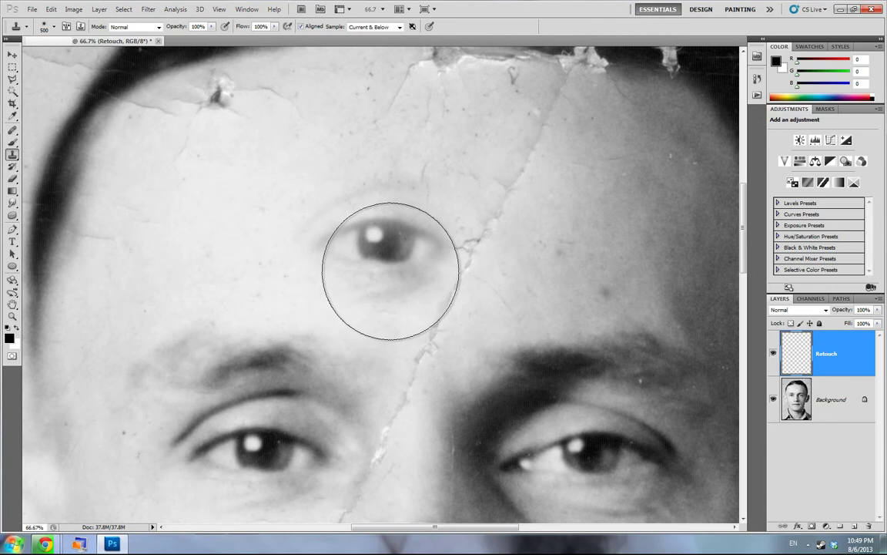
pyautogui.press('[')
pyautogui.press('[')
pyautogui.press('[')
pyautogui.press('[')
pyautogui.press('[')
pyautogui.press('[')
pyautogui.press('[')
pyautogui.press('[')
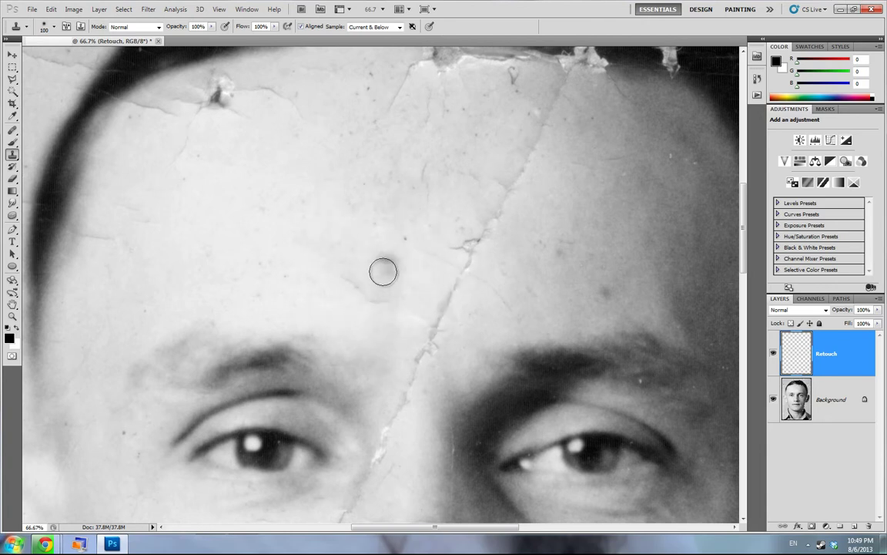
# Set the Clone Stamp brush size to 400 px
pyautogui.press(']')
pyautogui.press(']')
pyautogui.press(']')
pyautogui.press(']')
pyautogui.press(']')
pyautogui.press(']')
pyautogui.press(']')
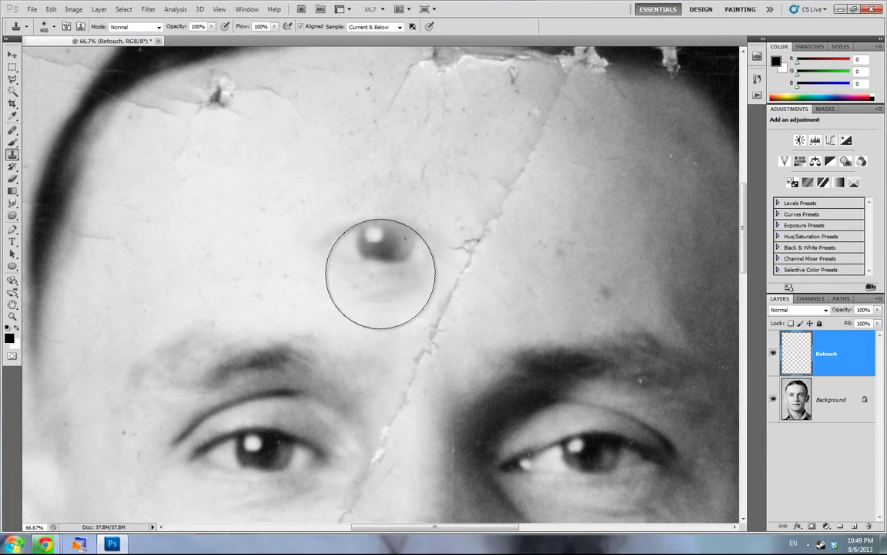
# Reduce the Clone Stamp brush to 200 px and enlarge it back to 400 px
pyautogui.press('[')
pyautogui.press('[')
pyautogui.press('[')
pyautogui.press('[')
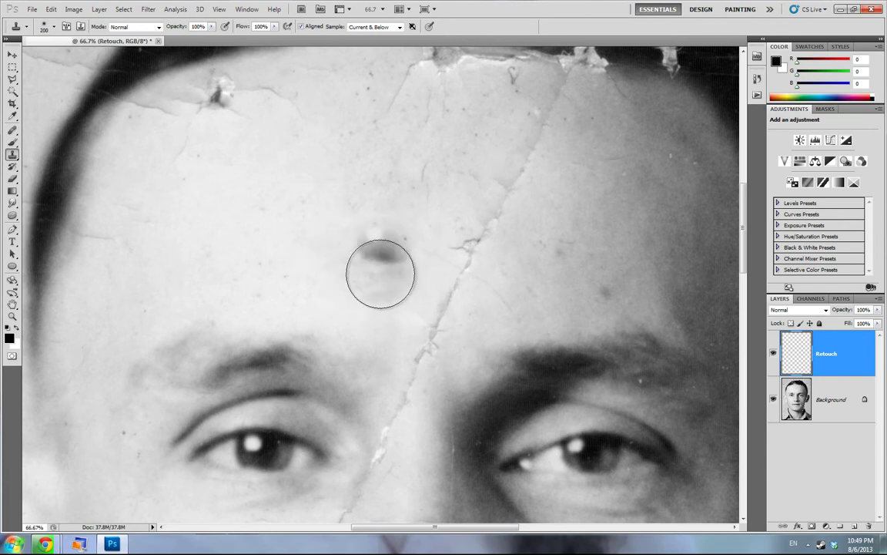
pyautogui.press(']')
pyautogui.press(']')
pyautogui.press(']')
pyautogui.press(']')
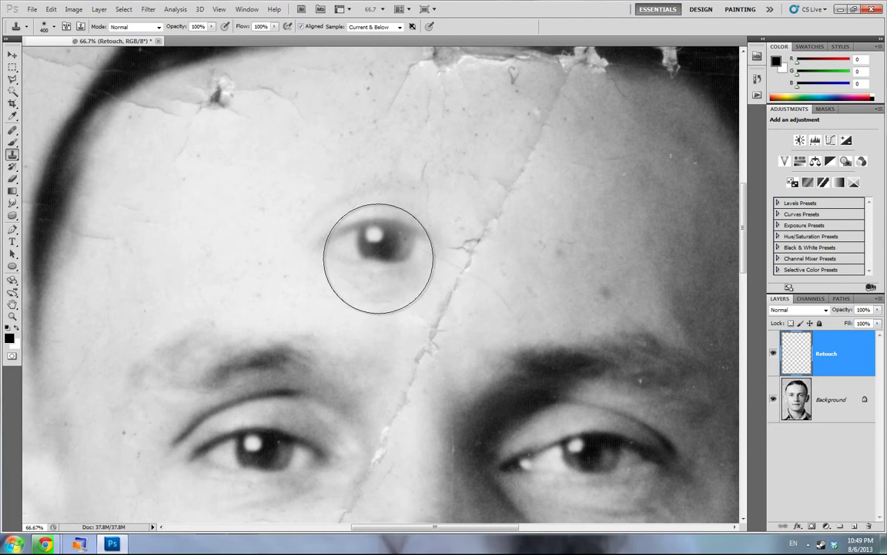
# Raise the hardness of the 400 px Clone Stamp brush, and soften its edge by one increment
pyautogui.press(']')
pyautogui.press(']')
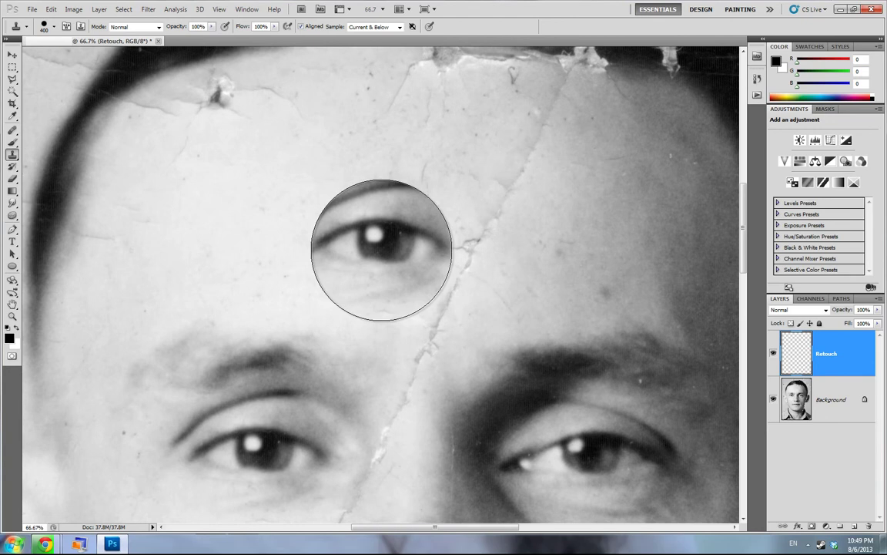
pyautogui.press('[')
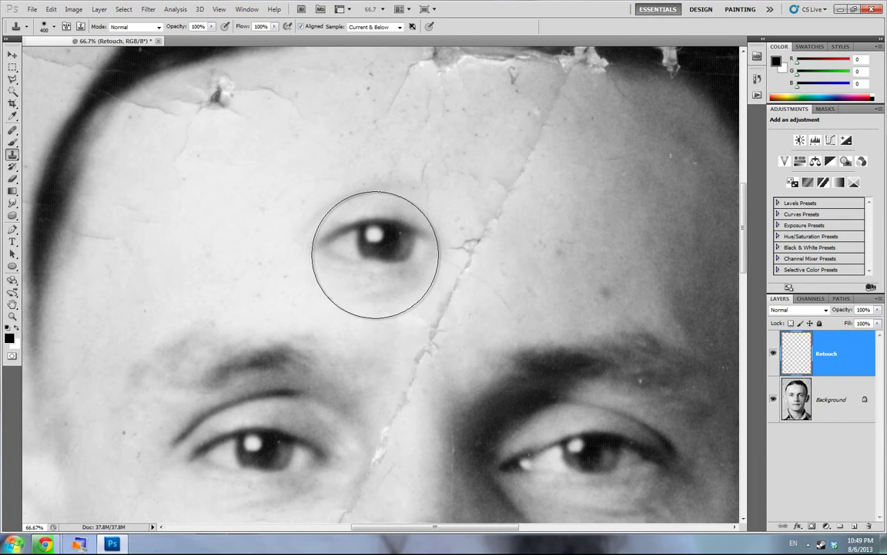
# Reduce the Clone Stamp brush to 45 px and clone clean skin over the small crease above the inner eyebrow
pyautogui.press(']')
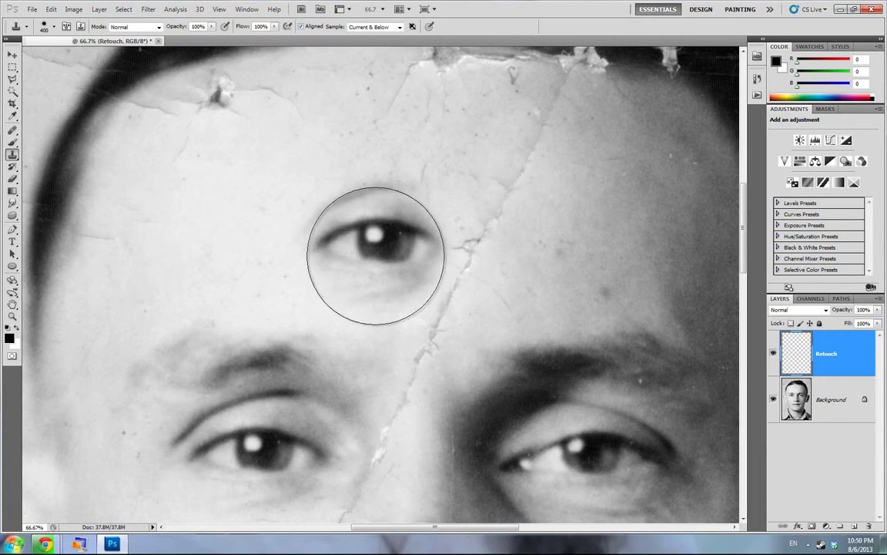
pyautogui.press('[')
pyautogui.press('[')
pyautogui.press('[')
pyautogui.press('[')
pyautogui.press('[')
pyautogui.press('[')
pyautogui.press('[')
pyautogui.press('[')
pyautogui.press('[')
pyautogui.press('[')
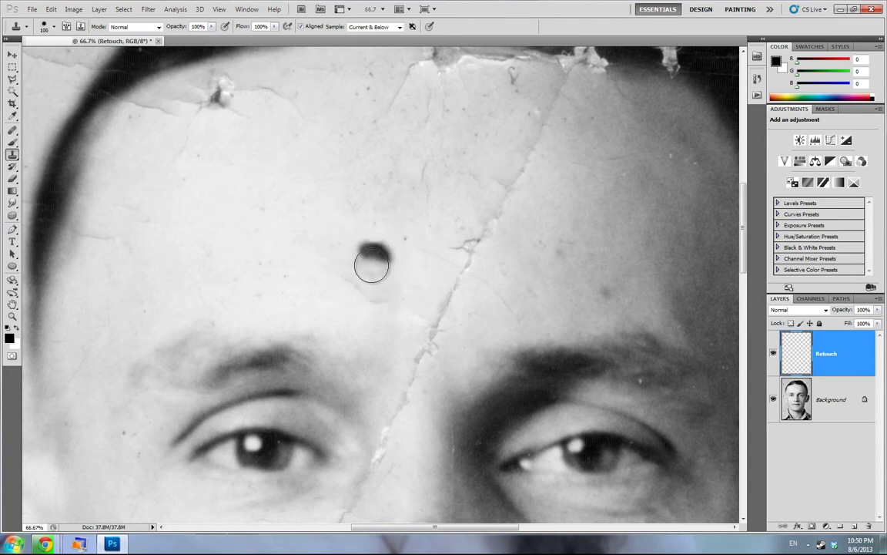
pyautogui.press('[')
pyautogui.press('[')
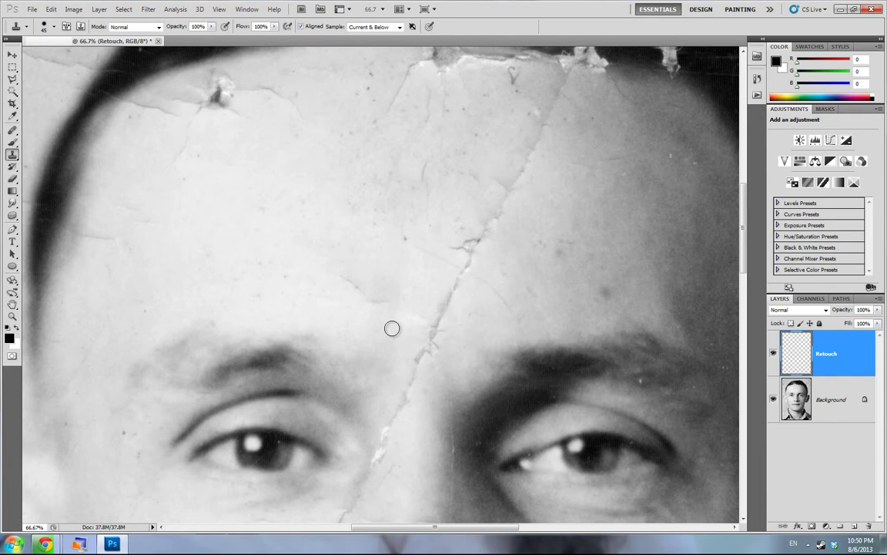
pyautogui.moveTo(392, 328)
pyautogui.mouseDown()
pyautogui.moveTo(406, 321)
pyautogui.moveTo(399, 326)
pyautogui.mouseUp()
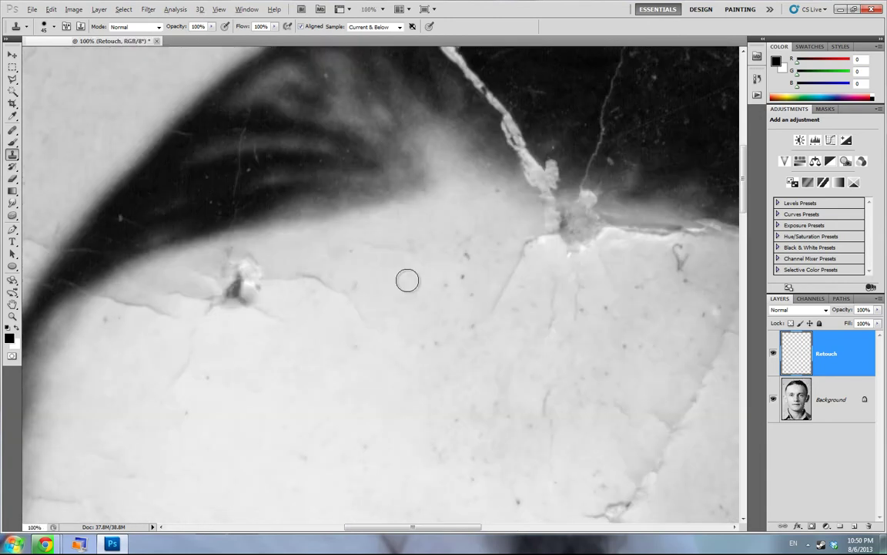
# Reduce the Clone Stamp brush to 20 px and clone nearby skin over the dark specks on the upper forehead
pyautogui.keyDown('alt'); pyautogui.click(408, 279); pyautogui.keyUp('alt')
pyautogui.press('[')
pyautogui.press('[')
pyautogui.press('[')
pyautogui.keyDown('alt'); pyautogui.click(482, 253); pyautogui.keyUp('alt')
pyautogui.moveTo(469, 258)
pyautogui.mouseDown()
pyautogui.moveTo(458, 242)
pyautogui.moveTo(332, 251)
pyautogui.moveTo(348, 251)
pyautogui.mouseUp()
# Clone matching tones over the crease crossing the temple where the hair meets the bright side of the forehead
pyautogui.moveTo(371, 371)
pyautogui.mouseDown()
pyautogui.moveTo(454, 246)
pyautogui.moveTo(447, 234)
pyautogui.mouseUp()
pyautogui.moveTo(548, 380); pyautogui.dragTo(593, 411)
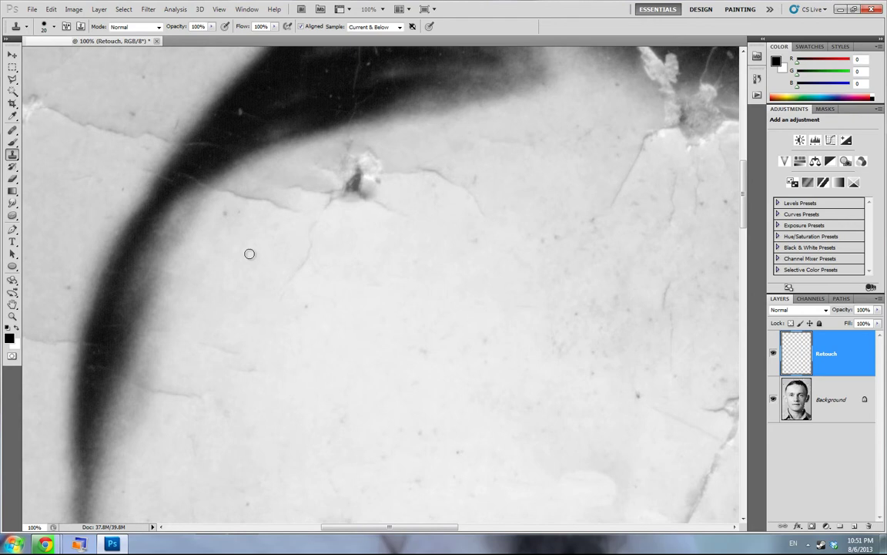
pyautogui.scroll(-3, 222, 382)
pyautogui.keyDown('alt'); pyautogui.click(248, 407); pyautogui.keyUp('alt')
pyautogui.click(269, 412)
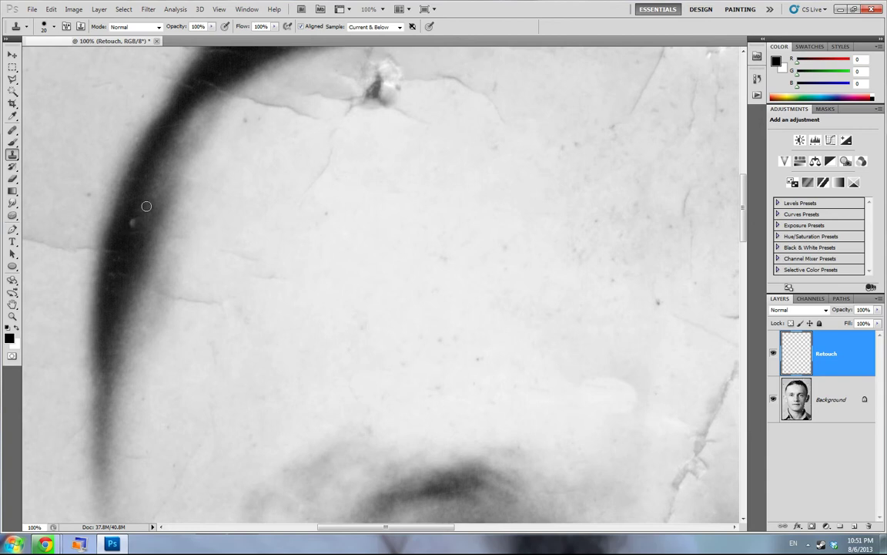
pyautogui.click(139, 282)
pyautogui.keyDown('alt'); pyautogui.click(177, 274); pyautogui.keyUp('alt')
pyautogui.moveTo(173, 299)
pyautogui.mouseDown()
pyautogui.moveTo(232, 299)
pyautogui.moveTo(152, 291)
pyautogui.mouseUp()
pyautogui.click(200, 319)
pyautogui.moveTo(156, 292); pyautogui.dragTo(158, 291)
# Clone clean skin over the fine crack running down from the damaged spot near the hairline and over a nearby speck
pyautogui.moveTo(357, 196); pyautogui.dragTo(368, 255)
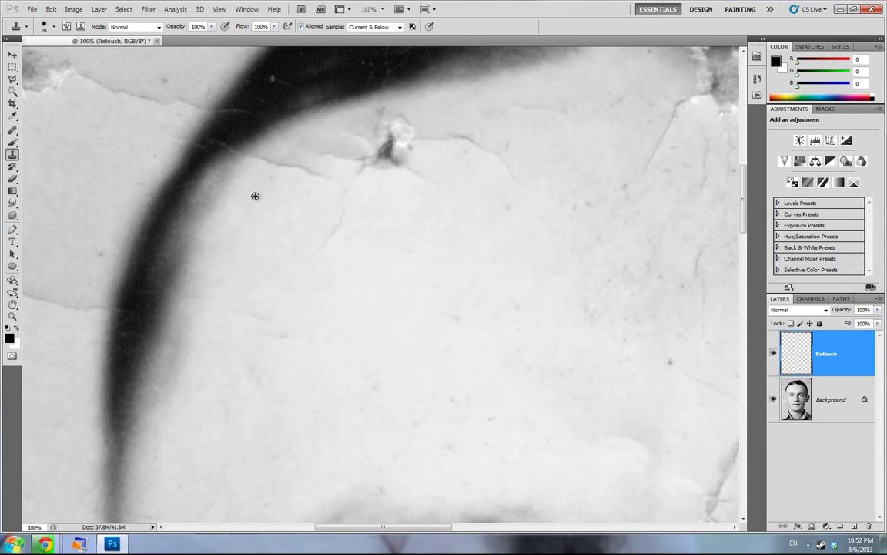
pyautogui.moveTo(425, 254); pyautogui.dragTo(399, 249)
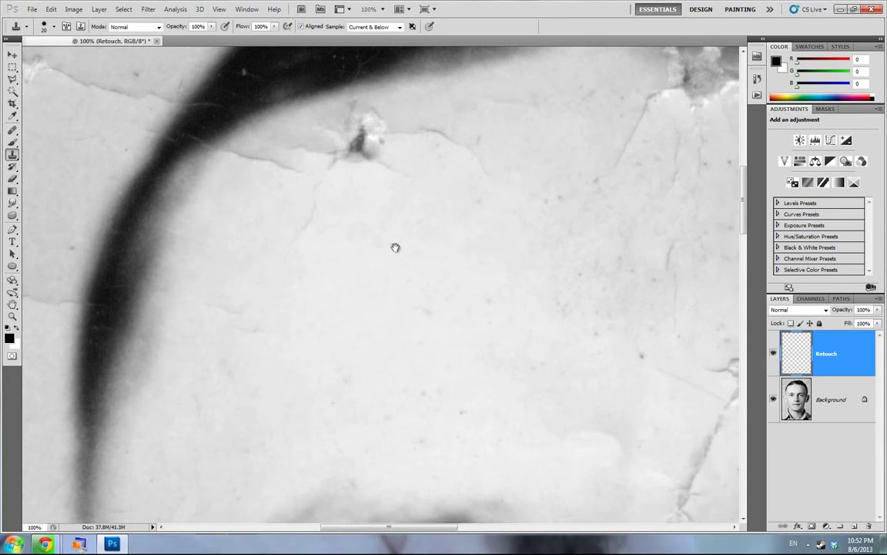
pyautogui.keyDown('alt'); pyautogui.click(341, 203); pyautogui.keyUp('alt')
pyautogui.moveTo(317, 205); pyautogui.dragTo(285, 251)
pyautogui.moveTo(473, 191); pyautogui.dragTo(320, 139)
pyautogui.keyDown('alt'); pyautogui.click(468, 288); pyautogui.keyUp('alt')
pyautogui.click(491, 282)
# Clone over the dark spot above the eyebrow and the specks higher up on the shaded side of the forehead
pyautogui.moveTo(563, 366)
pyautogui.mouseDown()
pyautogui.moveTo(353, 317)
pyautogui.moveTo(272, 322)
pyautogui.moveTo(196, 298)
pyautogui.mouseUp()
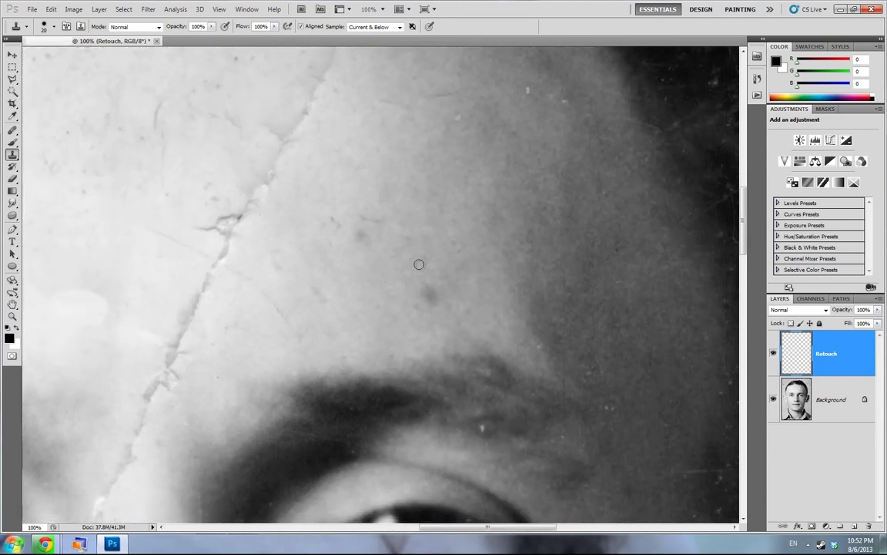
pyautogui.keyDown('alt'); pyautogui.click(430, 248); pyautogui.keyUp('alt')
pyautogui.click(427, 294)
pyautogui.moveTo(500, 212); pyautogui.dragTo(501, 301)
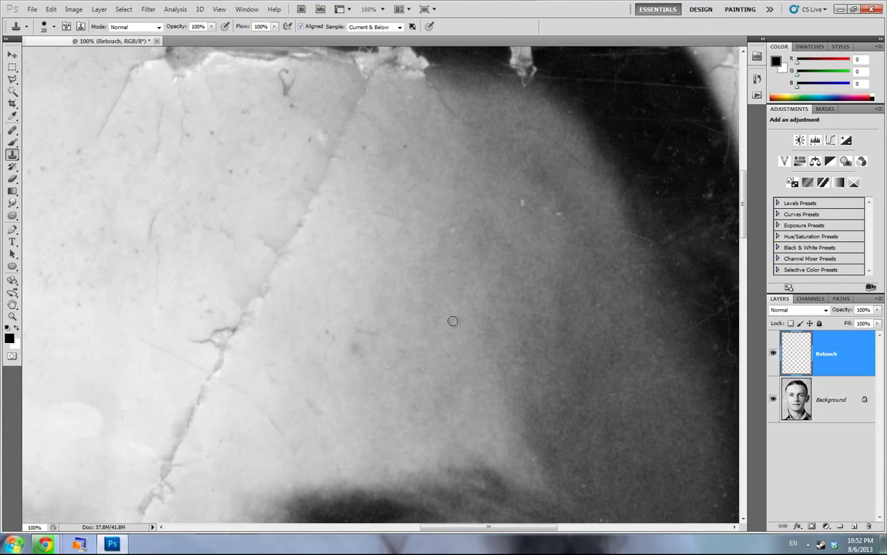
pyautogui.keyDown('alt'); pyautogui.click(408, 166); pyautogui.keyUp('alt')
pyautogui.click(405, 147)
pyautogui.keyDown('alt'); pyautogui.click(378, 164); pyautogui.keyUp('alt')
pyautogui.click(364, 148)
# Clone clean skin over the specks and fine cracks just below the torn hairline at the middle of the forehead
pyautogui.moveTo(261, 156); pyautogui.dragTo(339, 231)
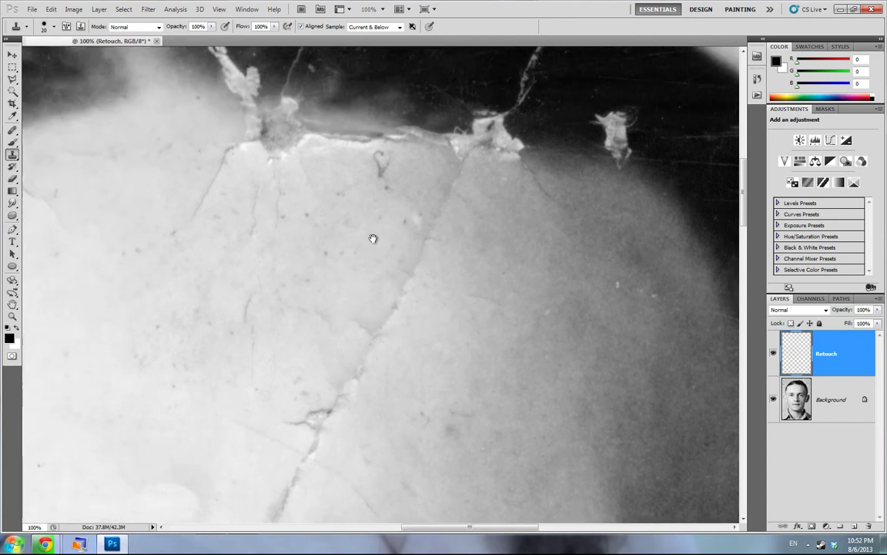
pyautogui.click(333, 261)
pyautogui.keyDown('alt'); pyautogui.click(314, 243); pyautogui.keyUp('alt')
pyautogui.click(308, 219)
pyautogui.moveTo(289, 225); pyautogui.dragTo(281, 186)
pyautogui.keyDown('alt'); pyautogui.click(287, 212); pyautogui.keyUp('alt')
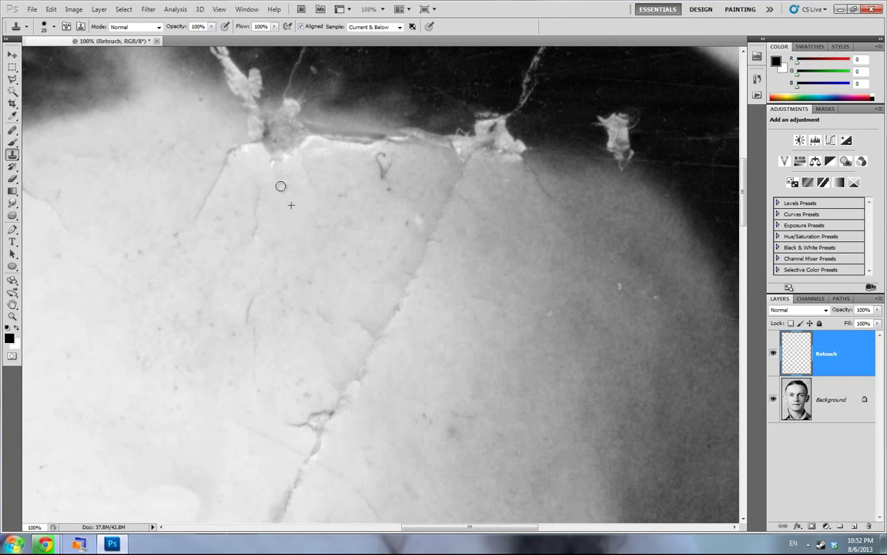
# Clone cheek skin over the white spot beside the nose, comparing the image with the Retouch layer hidden and shown
pyautogui.moveTo(397, 433); pyautogui.dragTo(369, 181)
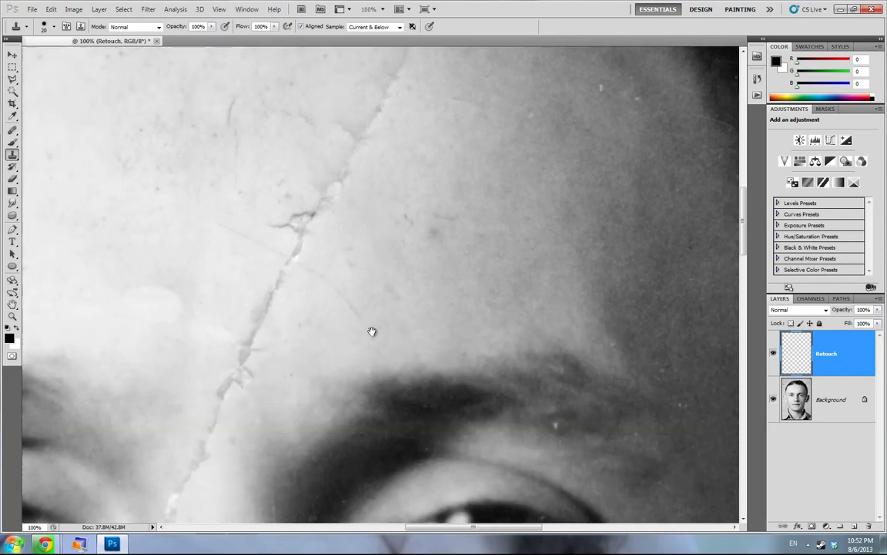
pyautogui.moveTo(385, 368); pyautogui.dragTo(500, 137)
pyautogui.moveTo(407, 363)
pyautogui.mouseDown()
pyautogui.moveTo(376, 238)
pyautogui.moveTo(305, 138)
pyautogui.mouseUp()
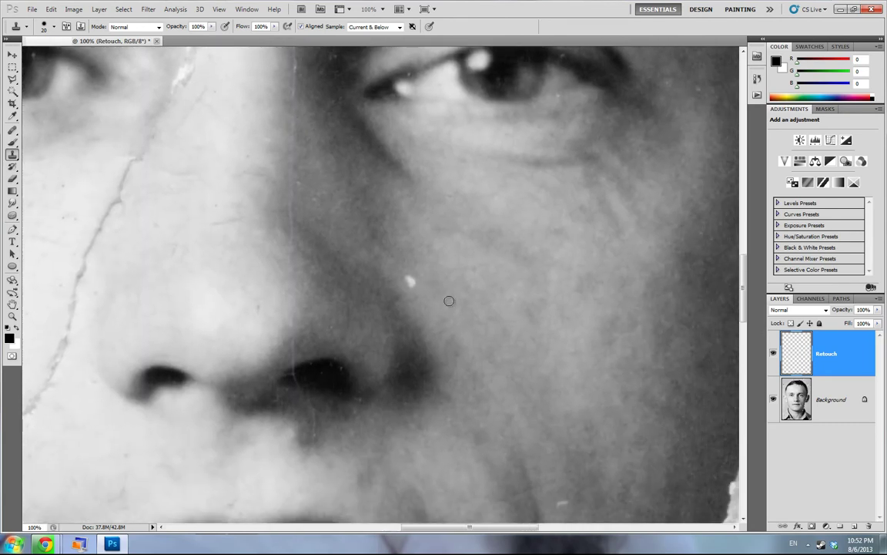
pyautogui.keyDown('alt'); pyautogui.click(456, 293); pyautogui.keyUp('alt')
pyautogui.click(411, 281)
pyautogui.click(773, 353)
pyautogui.click(773, 354)
pyautogui.click(406, 292)
# Switch to the Healing Brush and use sampled skin to blend the retouched spot beside the nose and the cheek blemishes
pyautogui.click(13, 131)
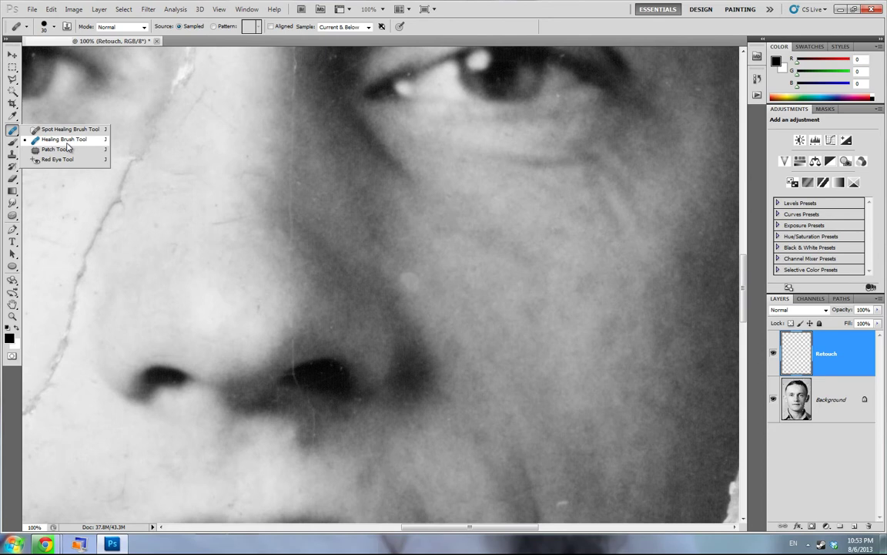
pyautogui.click(68, 143)
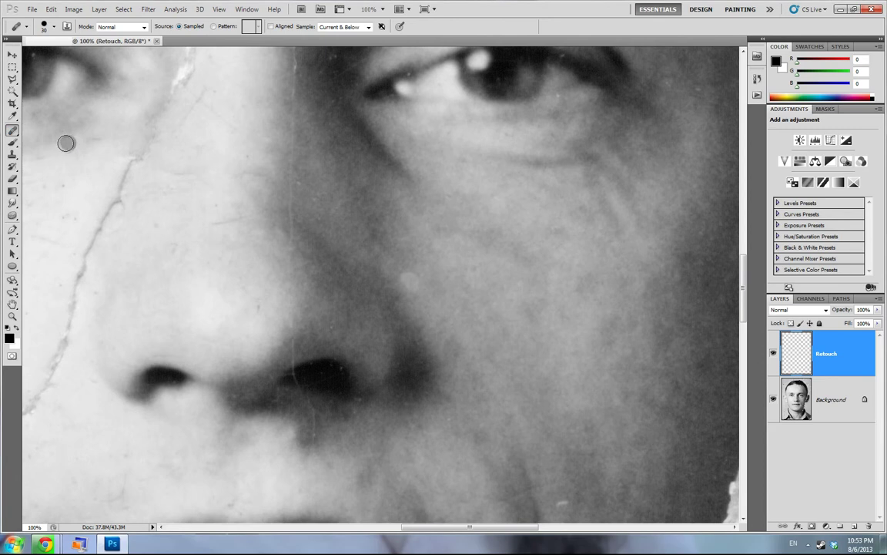
pyautogui.click(412, 233)
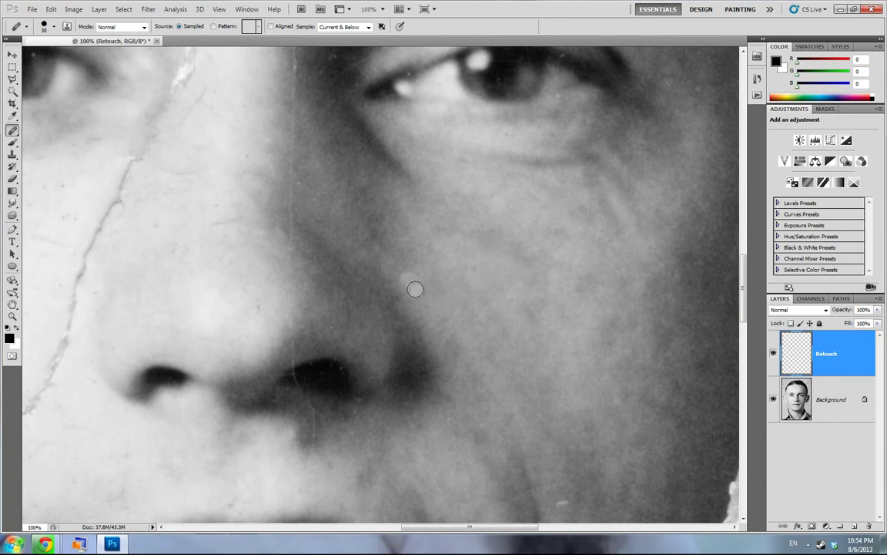
pyautogui.moveTo(412, 286); pyautogui.dragTo(411, 281)
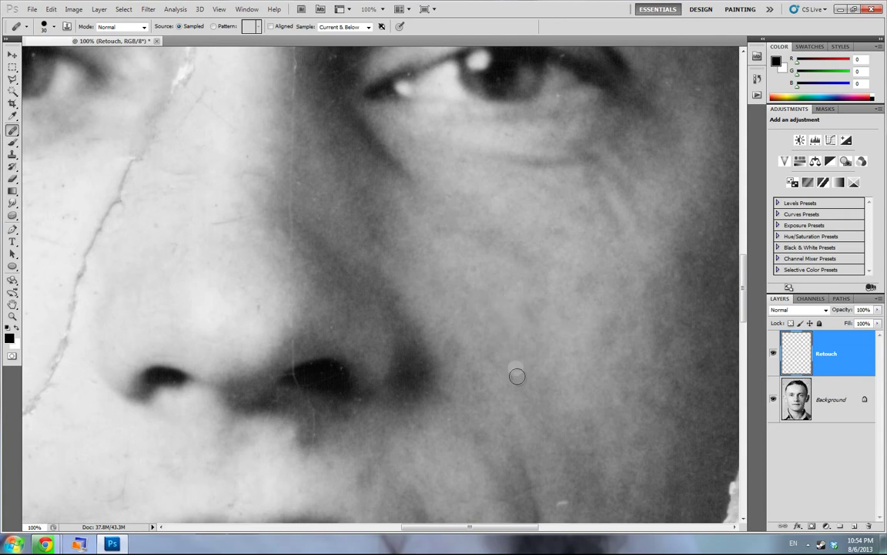
pyautogui.moveTo(519, 382)
pyautogui.mouseDown()
pyautogui.moveTo(487, 292)
pyautogui.moveTo(460, 254)
pyautogui.moveTo(451, 333)
pyautogui.mouseUp()
pyautogui.moveTo(495, 390)
pyautogui.mouseDown()
pyautogui.moveTo(457, 307)
pyautogui.moveTo(469, 325)
pyautogui.mouseUp()
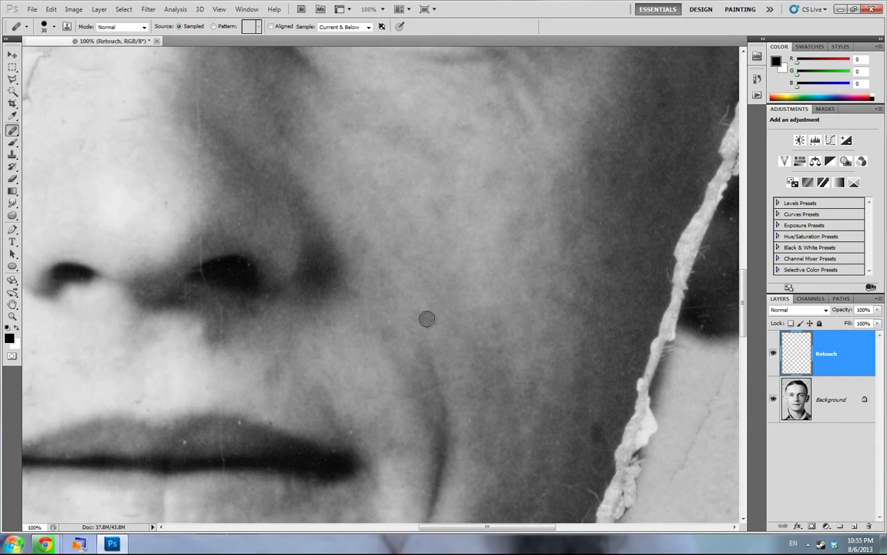
# Try to repair the wide tear along the jaw edge below the ear with the 30 px Healing Brush, and undo the stroke
pyautogui.moveTo(426, 317); pyautogui.dragTo(337, 297)
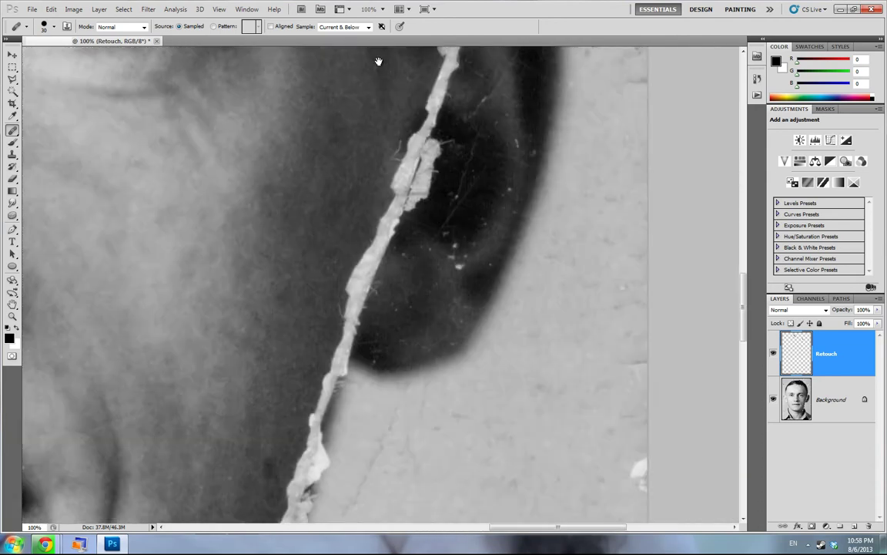
pyautogui.moveTo(546, 325); pyautogui.dragTo(604, 35)
pyautogui.moveTo(513, 164); pyautogui.dragTo(515, 234)
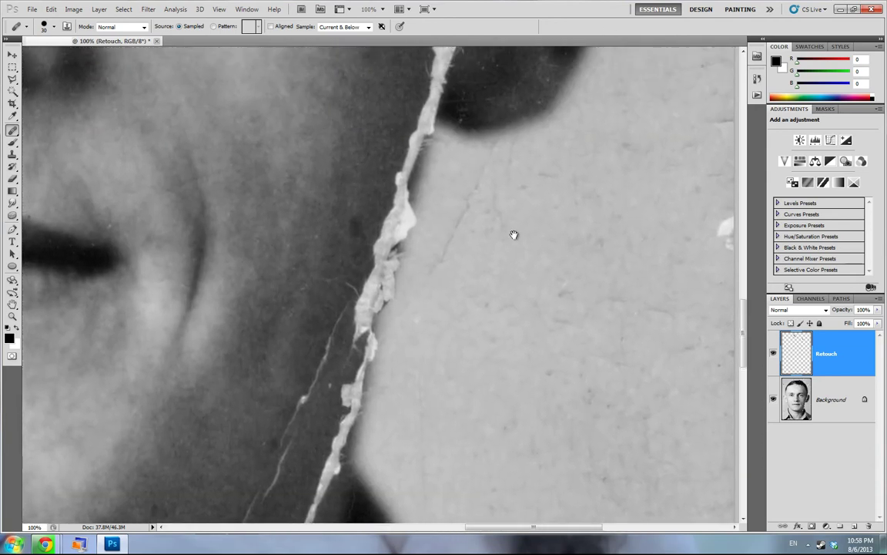
pyautogui.hotkey('ctrl', '-')
pyautogui.hotkey('ctrl', '-')
pyautogui.hotkey('ctrl', '-')
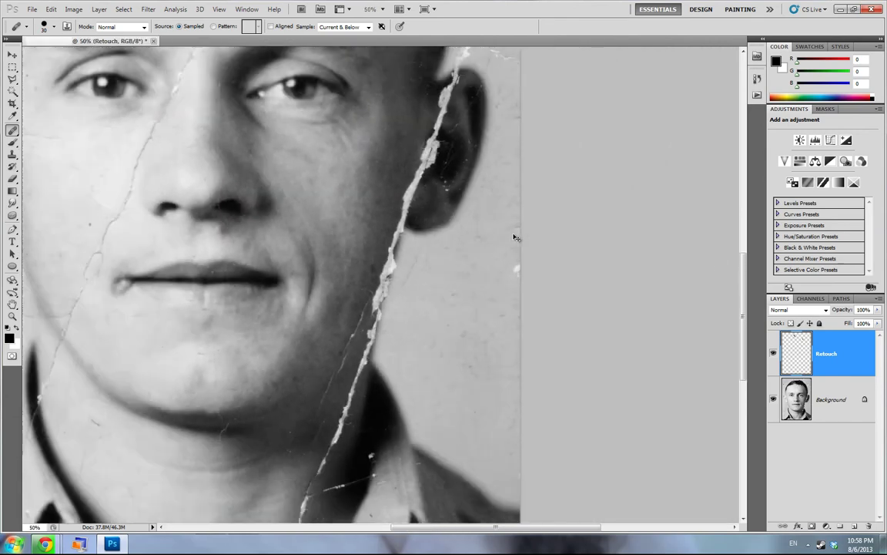
pyautogui.hotkey('ctrl', '+')
pyautogui.hotkey('ctrl', '+')
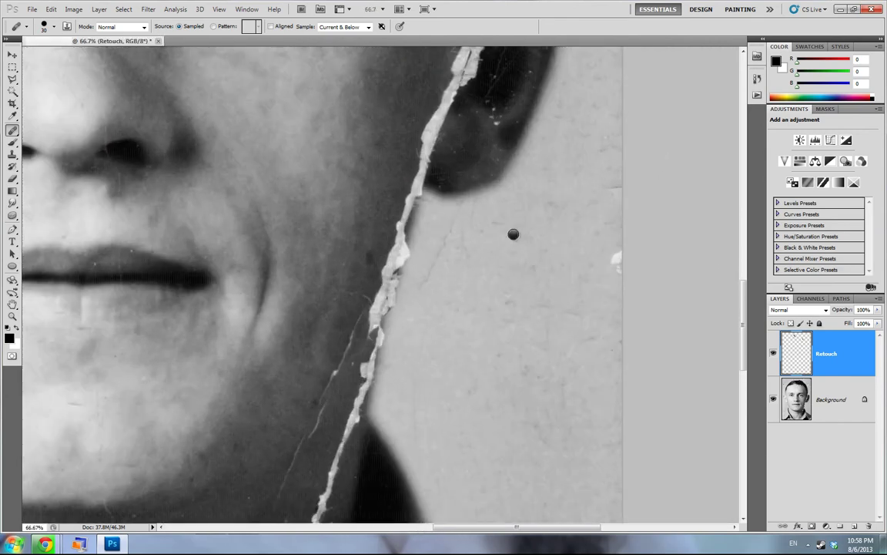
pyautogui.hotkey('ctrl', '+')
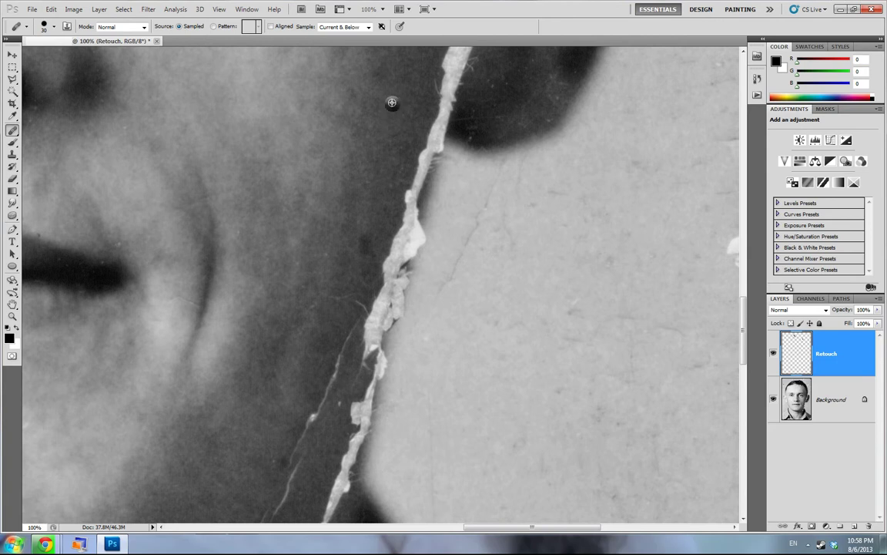
pyautogui.moveTo(436, 141)
pyautogui.mouseDown()
pyautogui.moveTo(374, 339)
pyautogui.moveTo(400, 311)
pyautogui.moveTo(407, 283)
pyautogui.moveTo(381, 317)
pyautogui.mouseUp()
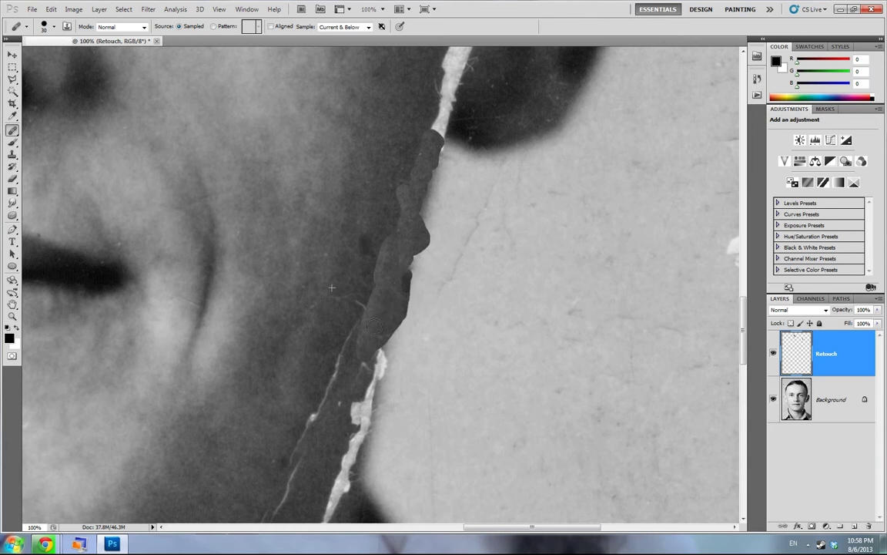
pyautogui.hotkey('ctrl', 'alt', 'z')
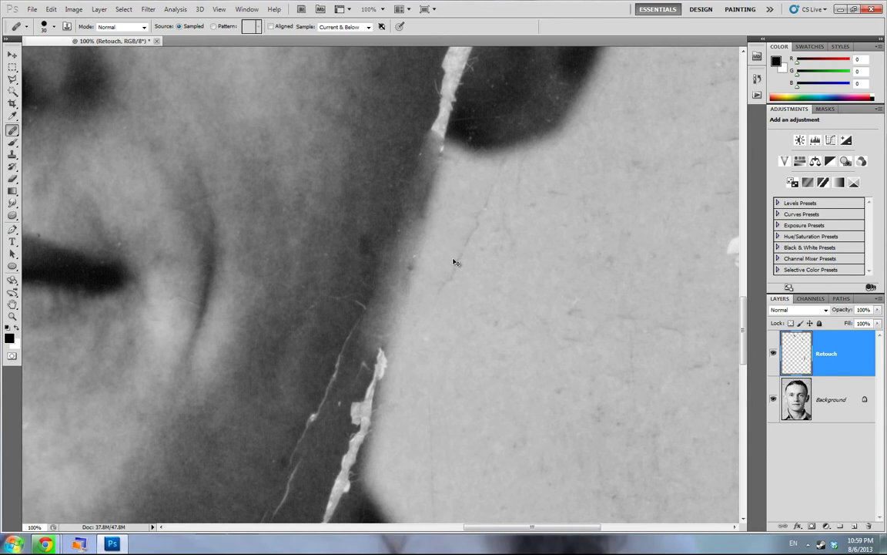
pyautogui.scroll(-4, 455, 262)
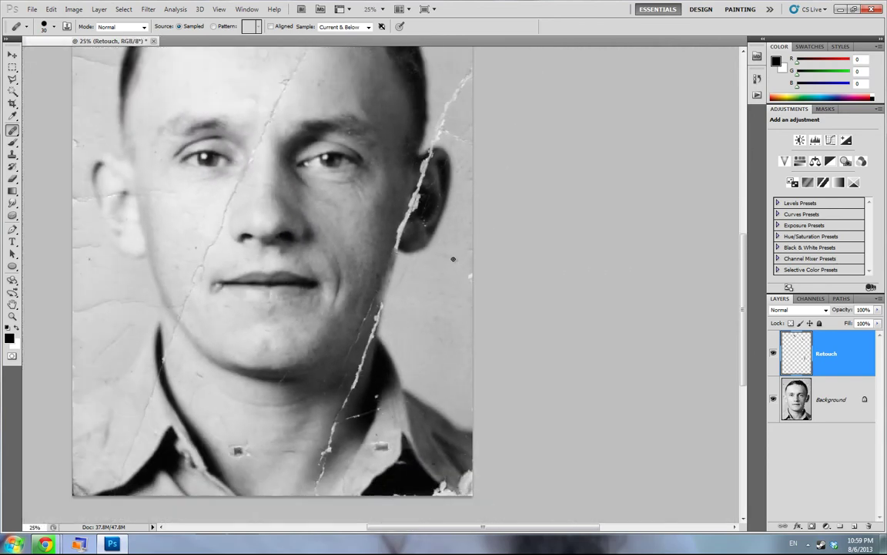
pyautogui.scroll(4, 455, 262)
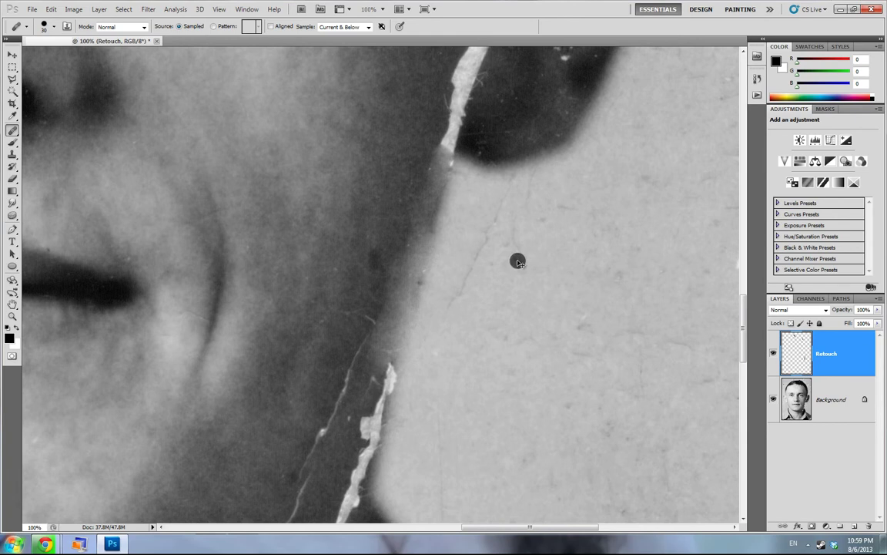
pyautogui.hotkey('ctrl', 'z')
pyautogui.moveTo(429, 159); pyautogui.dragTo(436, 191)
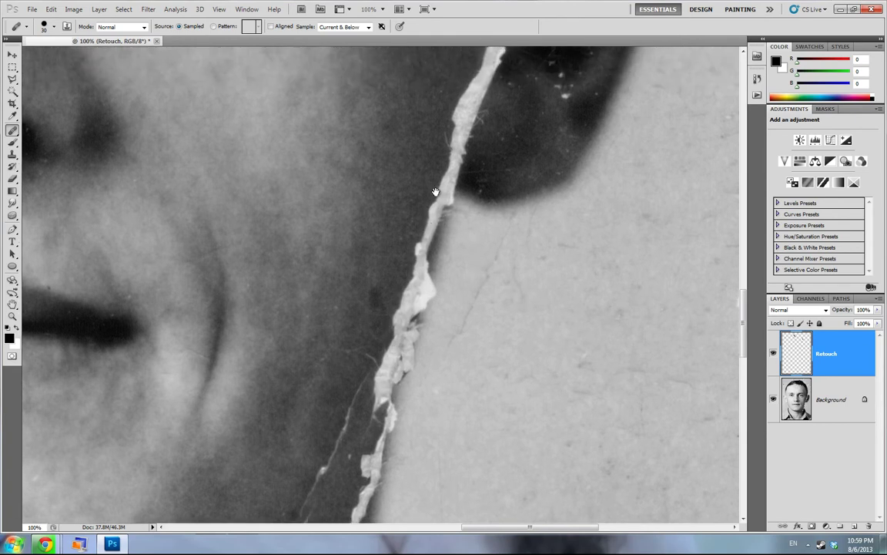
# With the 40 px Clone Stamp, clone dark skin and light background over the tear below the ear to rebuild the jaw edge
pyautogui.press('s')
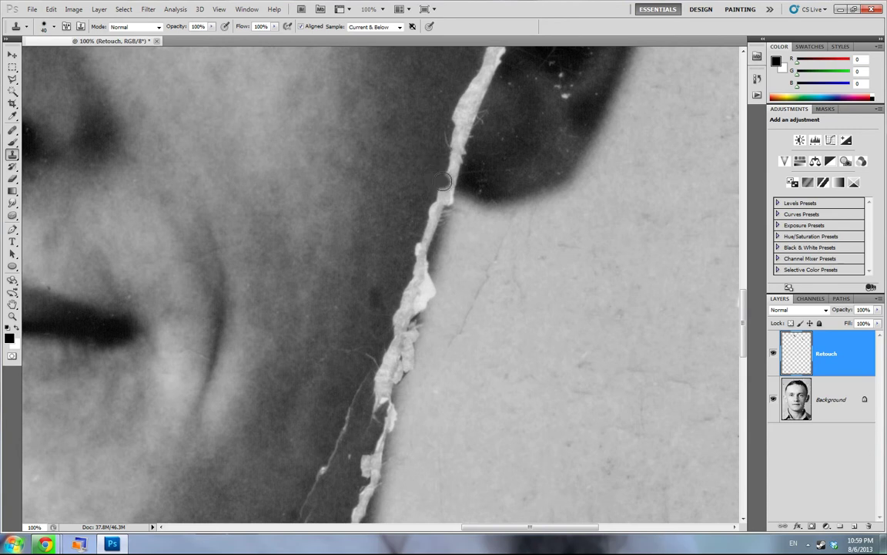
pyautogui.moveTo(445, 179); pyautogui.dragTo(431, 218)
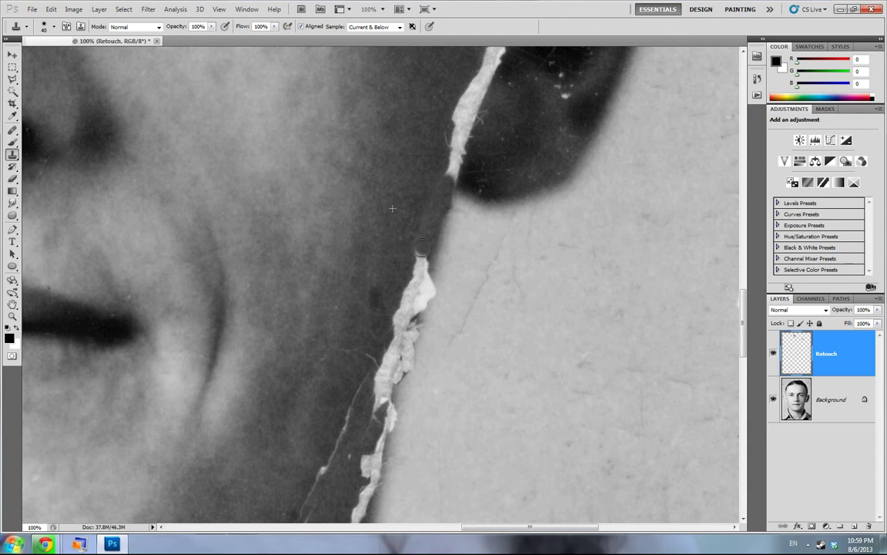
pyautogui.moveTo(422, 265); pyautogui.dragTo(406, 303)
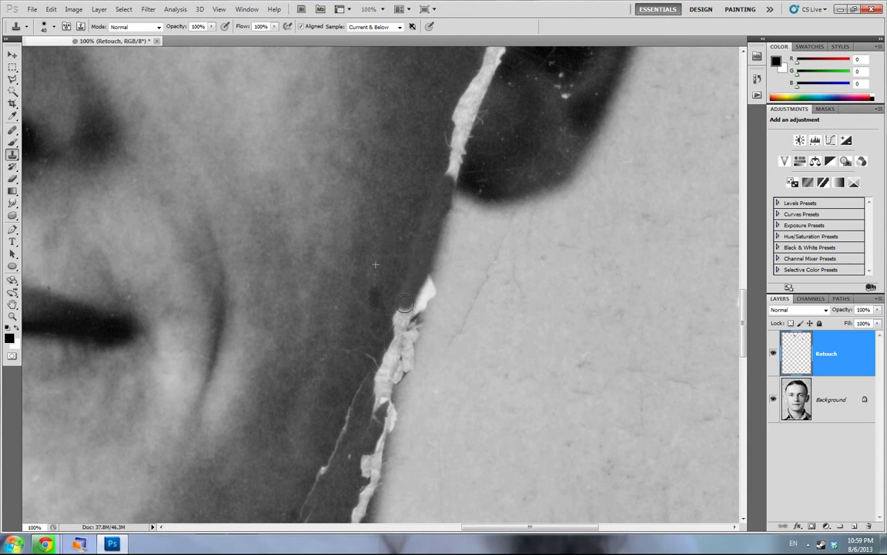
pyautogui.click(448, 259)
pyautogui.keyDown('alt'); pyautogui.click(466, 264); pyautogui.keyUp('alt')
pyautogui.moveTo(435, 305)
pyautogui.mouseDown()
pyautogui.moveTo(437, 284)
pyautogui.moveTo(402, 384)
pyautogui.moveTo(400, 428)
pyautogui.mouseUp()
# Clone dark cheek skin down the tear along the jaw edge below the ear, redoing the stroke with a 50 px Clone Stamp
pyautogui.moveTo(455, 385)
pyautogui.mouseDown()
pyautogui.moveTo(460, 288)
pyautogui.moveTo(455, 356)
pyautogui.moveTo(462, 336)
pyautogui.mouseUp()
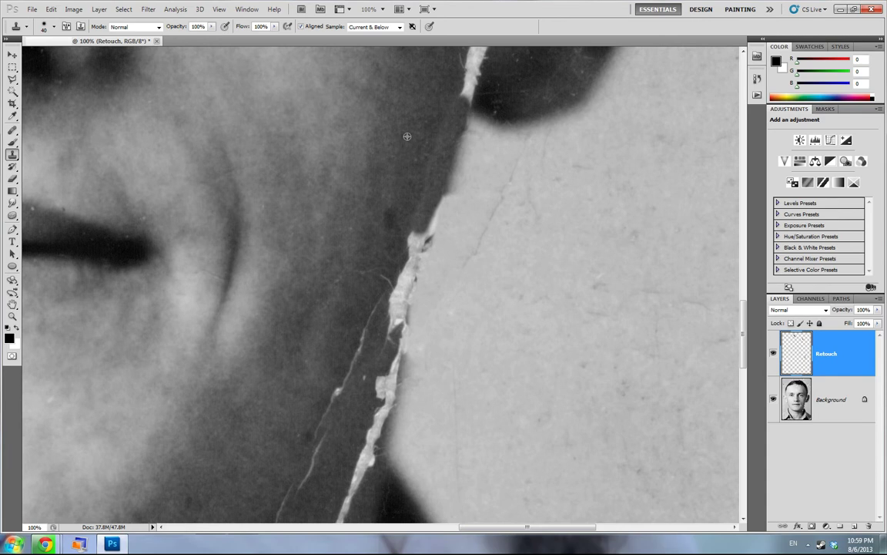
pyautogui.moveTo(418, 210)
pyautogui.mouseDown()
pyautogui.moveTo(402, 284)
pyautogui.moveTo(392, 288)
pyautogui.moveTo(405, 251)
pyautogui.mouseUp()
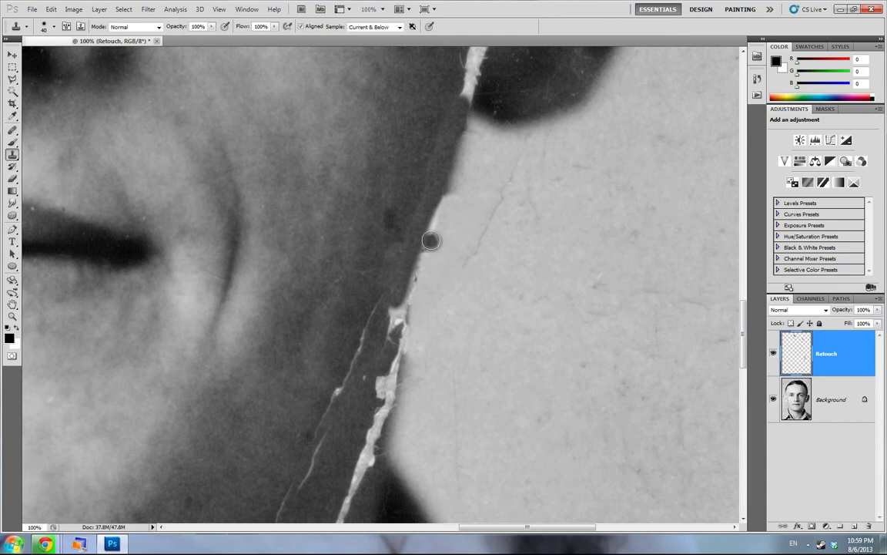
pyautogui.hotkey('ctrl', 'z')
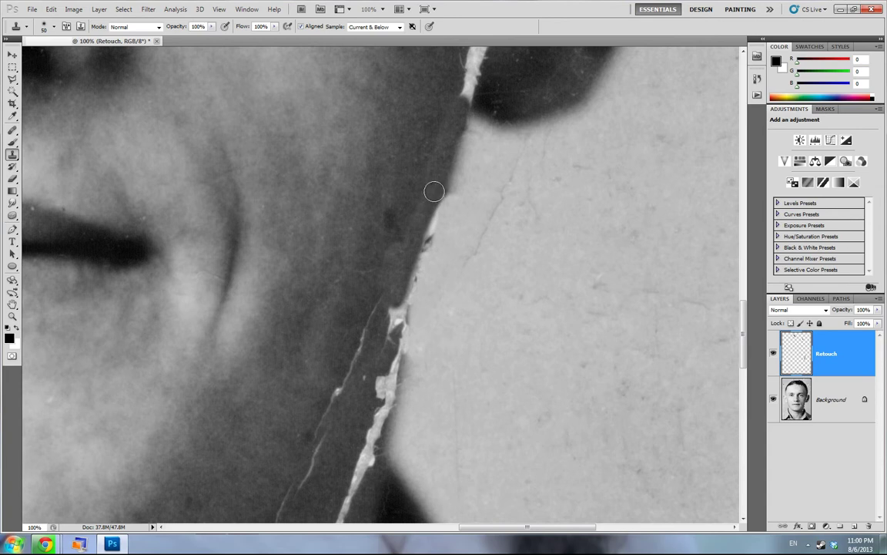
pyautogui.moveTo(431, 199)
pyautogui.mouseDown()
pyautogui.moveTo(426, 204)
pyautogui.moveTo(394, 298)
pyautogui.mouseUp()
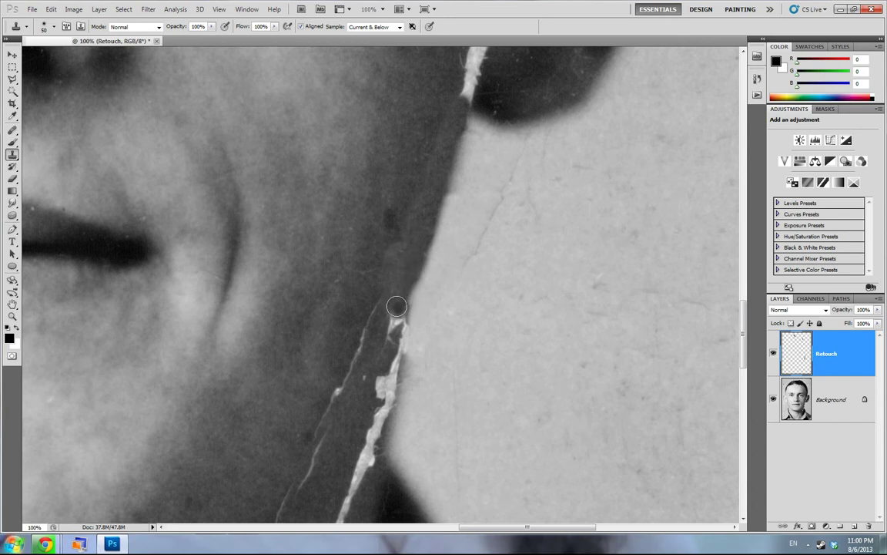
# Resample cheek skin and clone it over the next section of the jaw-edge tear beside the thin parallel crack
pyautogui.moveTo(391, 231)
pyautogui.mouseDown()
pyautogui.moveTo(395, 311)
pyautogui.moveTo(388, 205)
pyautogui.moveTo(397, 307)
pyautogui.moveTo(398, 268)
pyautogui.moveTo(419, 281)
pyautogui.moveTo(395, 270)
pyautogui.moveTo(409, 174)
pyautogui.moveTo(404, 204)
pyautogui.mouseUp()
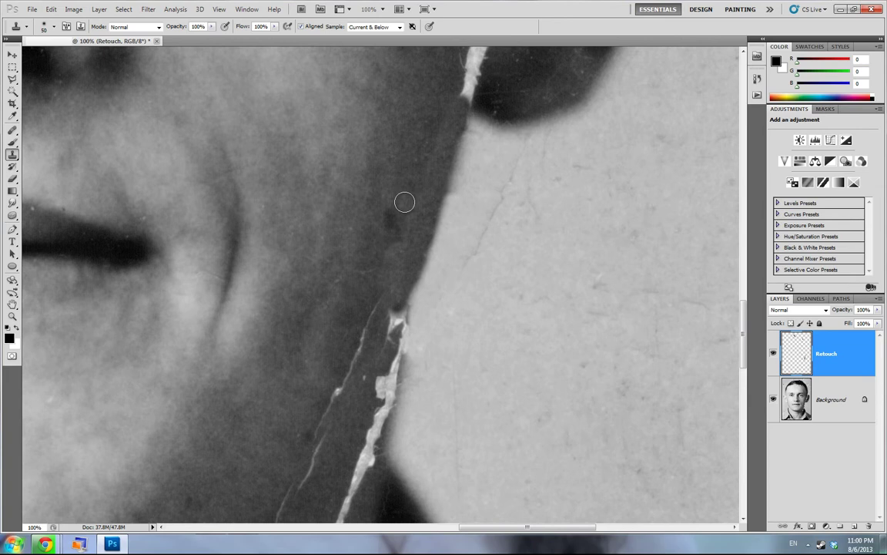
pyautogui.moveTo(405, 202)
pyautogui.mouseDown()
pyautogui.moveTo(396, 275)
pyautogui.moveTo(375, 265)
pyautogui.moveTo(399, 250)
pyautogui.moveTo(374, 261)
pyautogui.mouseUp()
pyautogui.keyDown('alt'); pyautogui.click(372, 254); pyautogui.keyUp('alt')
pyautogui.click(383, 295)
pyautogui.moveTo(395, 306)
pyautogui.mouseDown()
pyautogui.moveTo(392, 297)
pyautogui.moveTo(385, 368)
pyautogui.moveTo(378, 298)
pyautogui.moveTo(388, 372)
pyautogui.moveTo(374, 305)
pyautogui.moveTo(384, 368)
pyautogui.mouseUp()
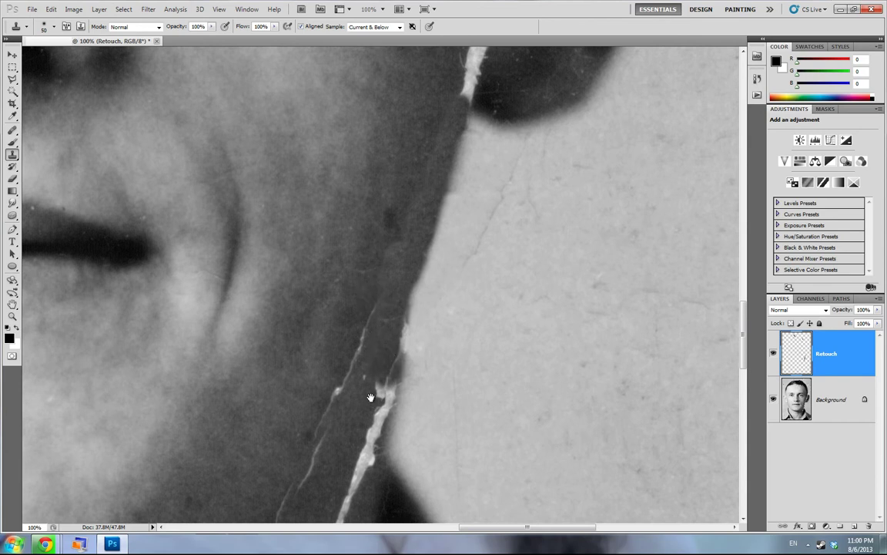
pyautogui.moveTo(370, 404); pyautogui.dragTo(372, 327)
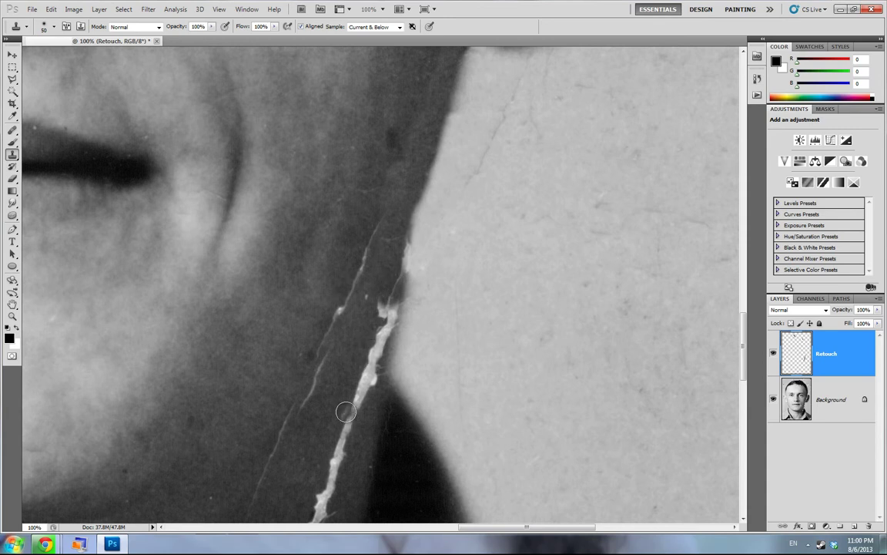
# View the whole face and compare the portrait with the Retouch layer hidden and shown
pyautogui.press('space')
pyautogui.moveTo(270, 249); pyautogui.dragTo(534, 448)
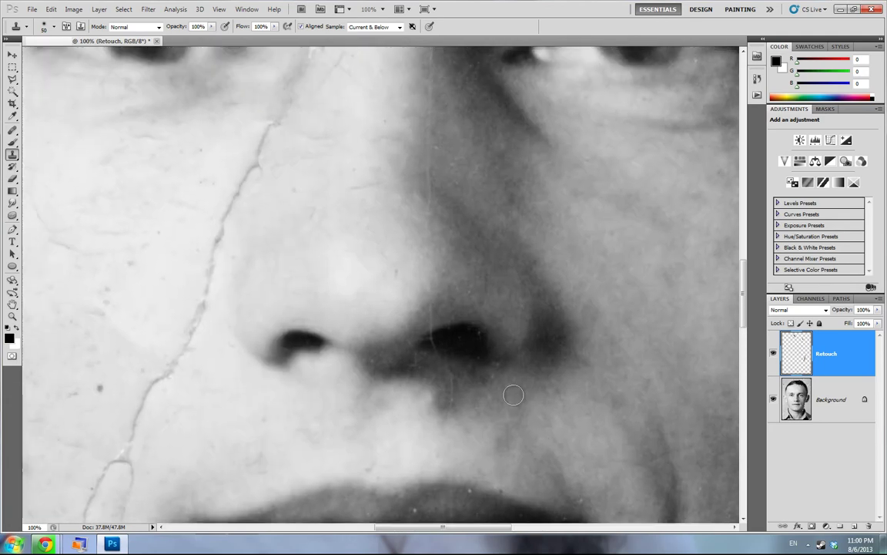
pyautogui.hotkey('ctrl', '-')
pyautogui.hotkey('ctrl', '-')
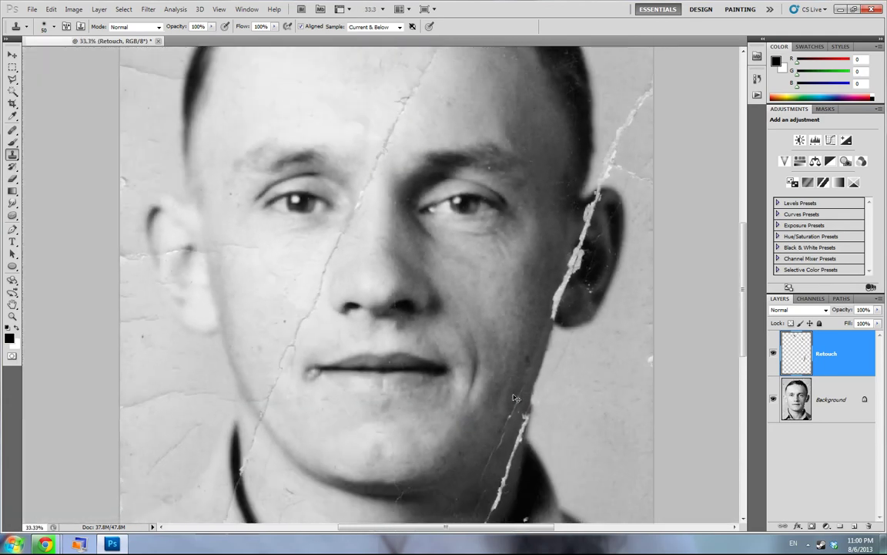
pyautogui.press('space')
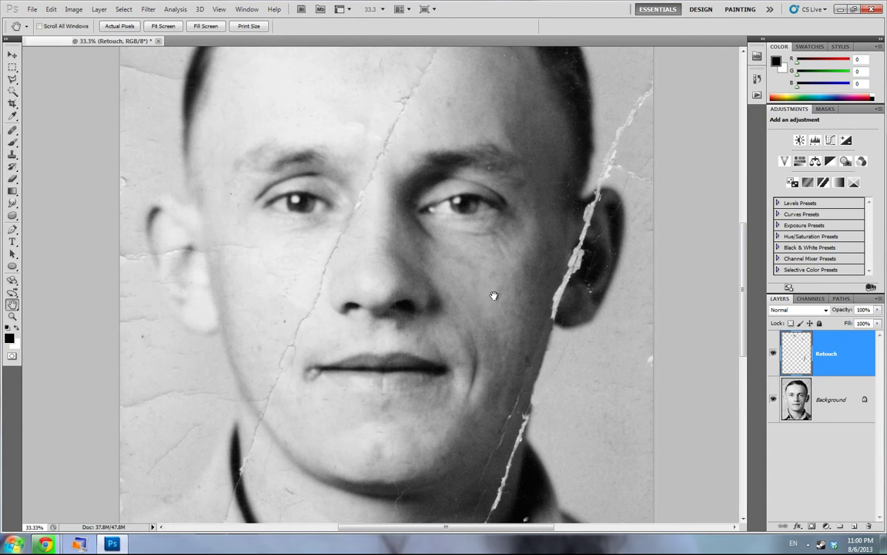
pyautogui.click(773, 354)
pyautogui.click(773, 354)
pyautogui.click(773, 355)
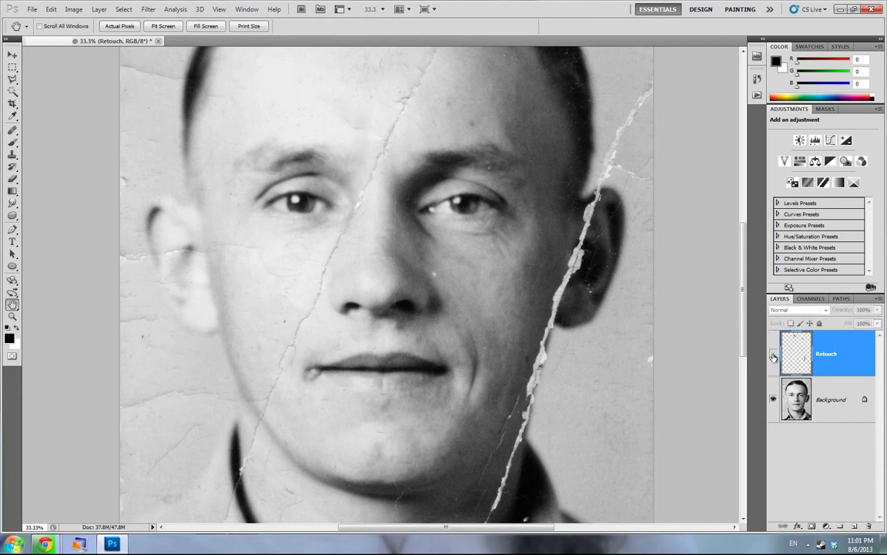
pyautogui.click(773, 355)
pyautogui.click(773, 354)
pyautogui.click(774, 354)
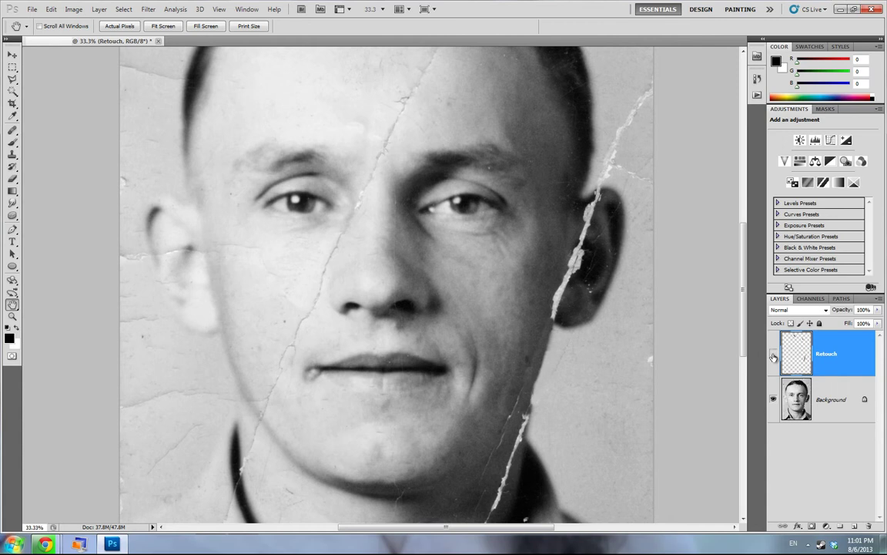
pyautogui.click(773, 354)
pyautogui.click(774, 355)
# Hide the Background layer to inspect the retouch strokes on their own, and show it again
pyautogui.click(774, 399)
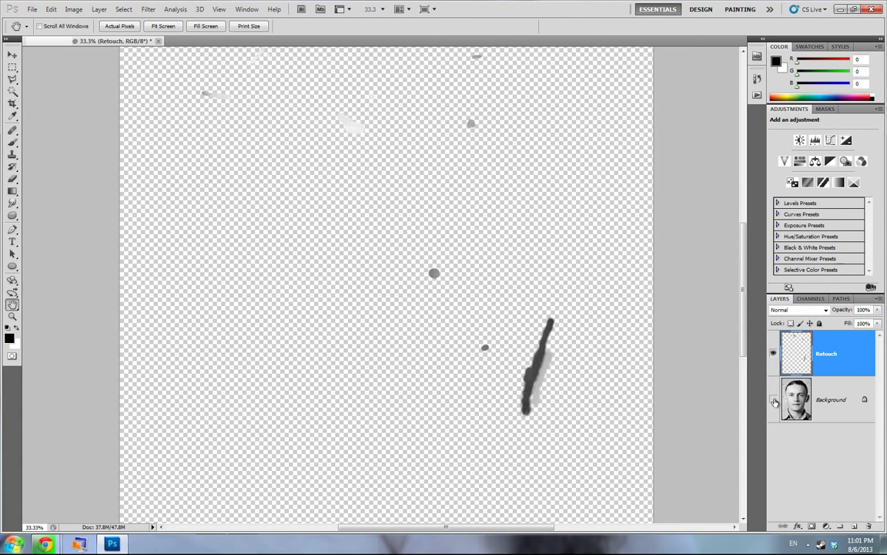
pyautogui.moveTo(746, 300)
pyautogui.mouseDown()
pyautogui.moveTo(747, 243)
pyautogui.moveTo(746, 359)
pyautogui.moveTo(746, 265)
pyautogui.mouseUp()
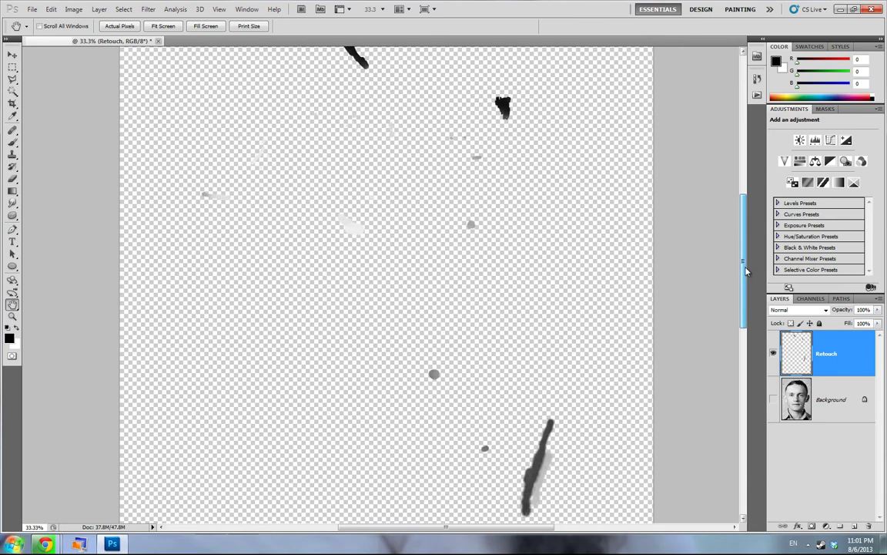
pyautogui.click(775, 400)
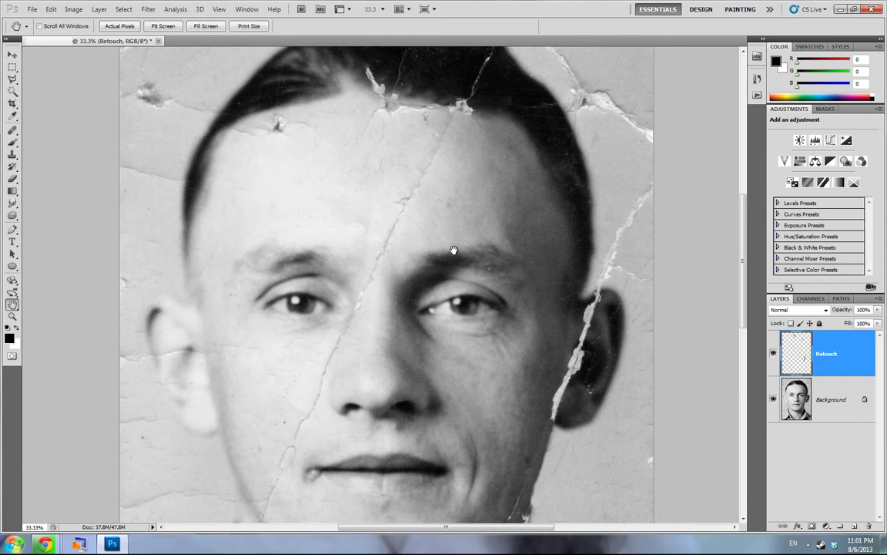
# Enlarge the forehead above the eyebrow and heal its marks using the Healing Brush
pyautogui.keyDown('ctrl'); pyautogui.click(371, 192); pyautogui.keyUp('ctrl')
pyautogui.keyDown('ctrl'); pyautogui.click(370, 191); pyautogui.keyUp('ctrl')
pyautogui.keyDown('ctrl'); pyautogui.click(352, 212); pyautogui.keyUp('ctrl')
pyautogui.keyDown('ctrl'); pyautogui.click(358, 251); pyautogui.keyUp('ctrl')
pyautogui.press(']')
pyautogui.press(']')
pyautogui.press(']')
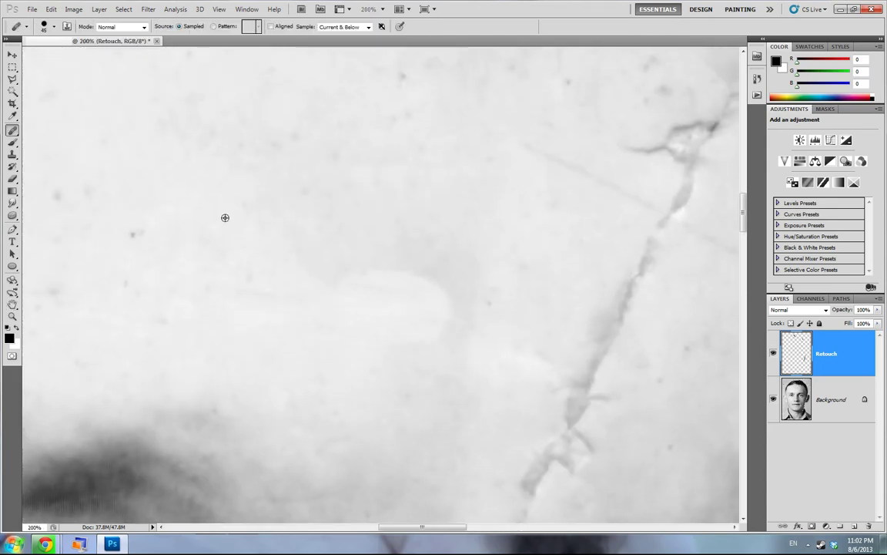
pyautogui.scroll(-4, 340, 309)
pyautogui.scroll(2, 238, 323)
pyautogui.press('[')
pyautogui.click(366, 274)
# Heal the forehead blemishes and the damaged spot at the hairline with sampled clean skin, using a larger Healing Brush
pyautogui.moveTo(313, 57); pyautogui.dragTo(384, 252)
pyautogui.press(']')
pyautogui.press(']')
pyautogui.press(']')
pyautogui.press(']')
pyautogui.press(']')
pyautogui.keyDown('alt'); pyautogui.click(348, 333); pyautogui.keyUp('alt')
pyautogui.moveTo(311, 212)
pyautogui.mouseDown()
pyautogui.moveTo(284, 206)
pyautogui.moveTo(344, 182)
pyautogui.moveTo(372, 229)
pyautogui.mouseUp()
pyautogui.moveTo(390, 192); pyautogui.dragTo(458, 232)
pyautogui.moveTo(286, 279); pyautogui.dragTo(376, 293)
pyautogui.moveTo(342, 191)
pyautogui.mouseDown()
pyautogui.moveTo(264, 214)
pyautogui.moveTo(367, 244)
pyautogui.mouseUp()
pyautogui.moveTo(336, 354)
pyautogui.mouseDown()
pyautogui.moveTo(555, 308)
pyautogui.moveTo(587, 415)
pyautogui.mouseUp()
# Heal the horizontal crack in the background beside the hair with the 60 px Healing Brush
pyautogui.press(']')
pyautogui.press(']')
pyautogui.press(']')
pyautogui.press(']')
pyautogui.press(']')
pyautogui.press(']')
pyautogui.keyDown('alt'); pyautogui.click(407, 411); pyautogui.keyUp('alt')
pyautogui.press('[')
pyautogui.press('[')
pyautogui.press('[')
pyautogui.press('[')
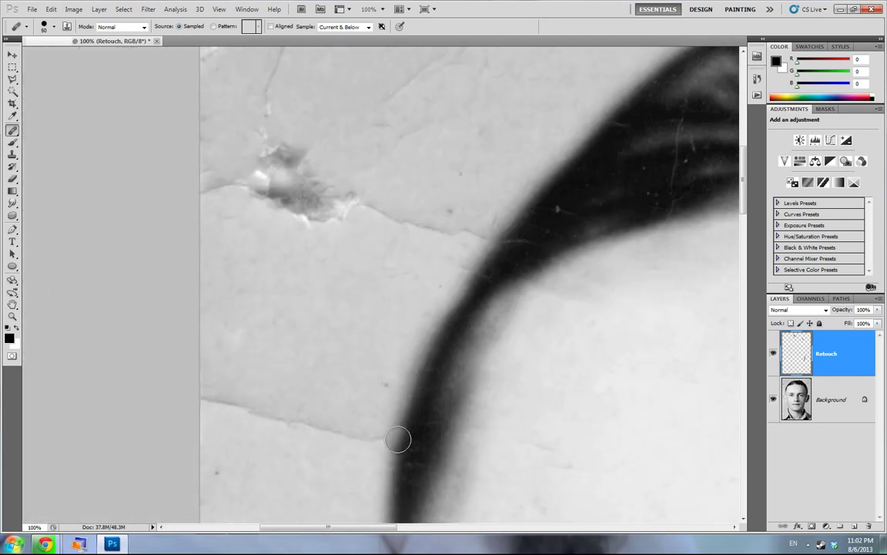
pyautogui.moveTo(398, 438); pyautogui.dragTo(216, 398)
pyautogui.moveTo(442, 419); pyautogui.dragTo(490, 159)
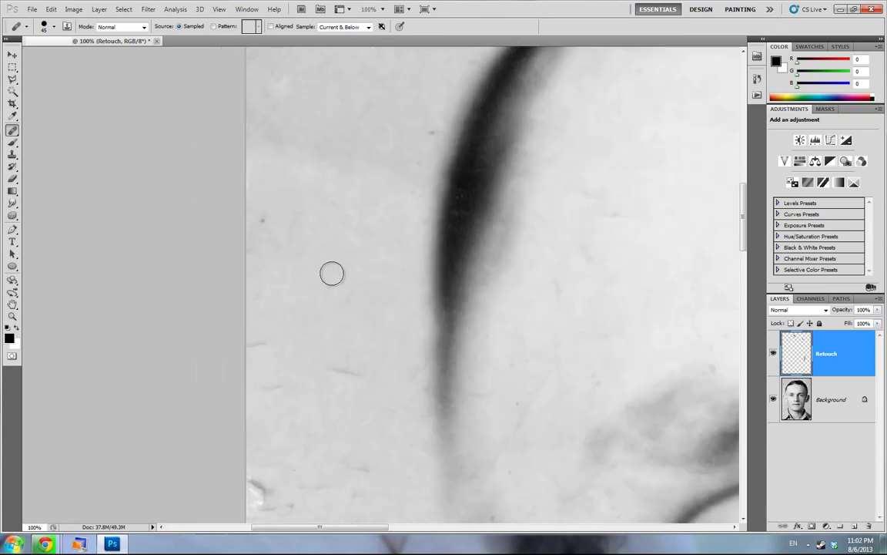
# Heal the short scratches and the edge chip in the background beside the temple and above the ear
pyautogui.moveTo(337, 310); pyautogui.dragTo(331, 261)
pyautogui.scroll(-4, 324, 282)
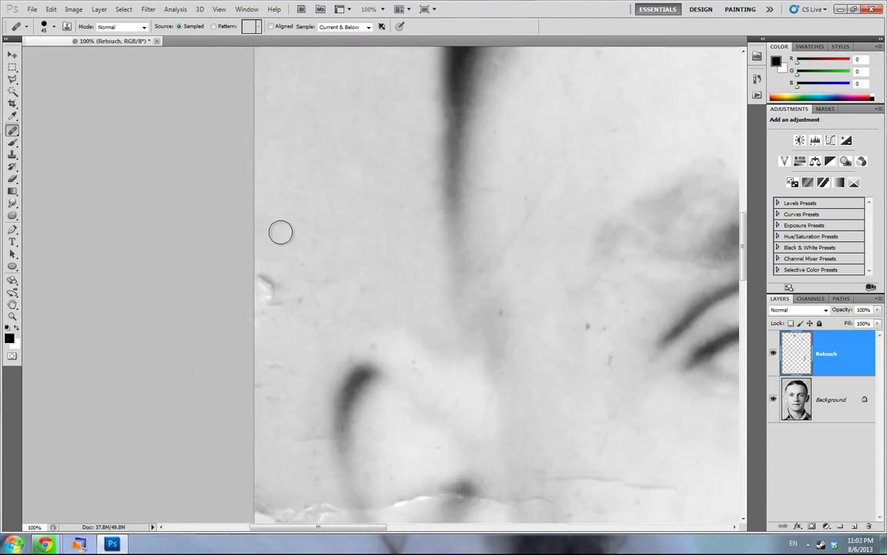
pyautogui.moveTo(406, 406); pyautogui.dragTo(419, 311)
pyautogui.moveTo(479, 229); pyautogui.dragTo(409, 160)
pyautogui.moveTo(457, 350); pyautogui.dragTo(470, 347)
# Heal the white horizontal crack running from the photo's edge across the ear, using a small Healing Brush and nearby samples
pyautogui.press('[')
pyautogui.press('[')
pyautogui.press('[')
pyautogui.press('[')
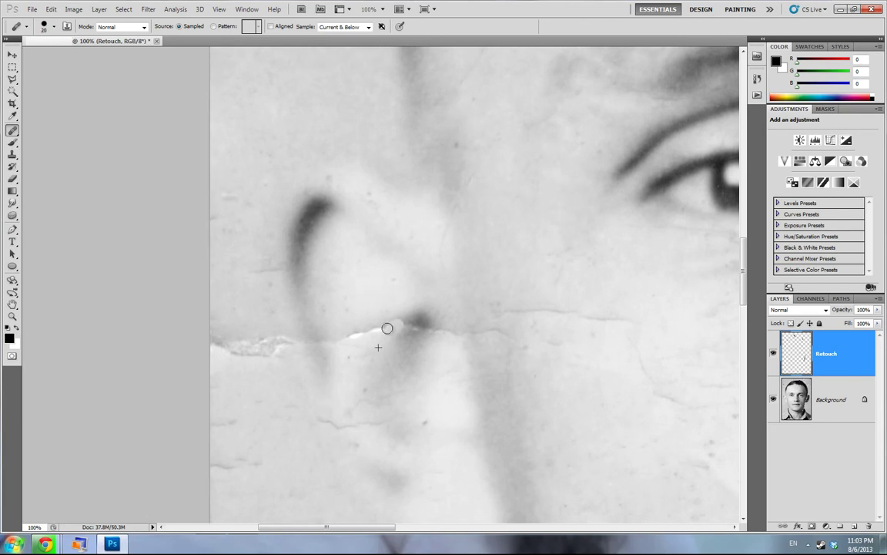
pyautogui.moveTo(292, 353)
pyautogui.mouseDown()
pyautogui.moveTo(275, 337)
pyautogui.moveTo(218, 343)
pyautogui.moveTo(246, 346)
pyautogui.moveTo(221, 335)
pyautogui.moveTo(245, 349)
pyautogui.mouseUp()
pyautogui.press(']')
pyautogui.press(']')
pyautogui.keyDown('alt'); pyautogui.click(375, 353); pyautogui.keyUp('alt')
pyautogui.moveTo(384, 333); pyautogui.dragTo(348, 351)
pyautogui.press('[')
pyautogui.press('[')
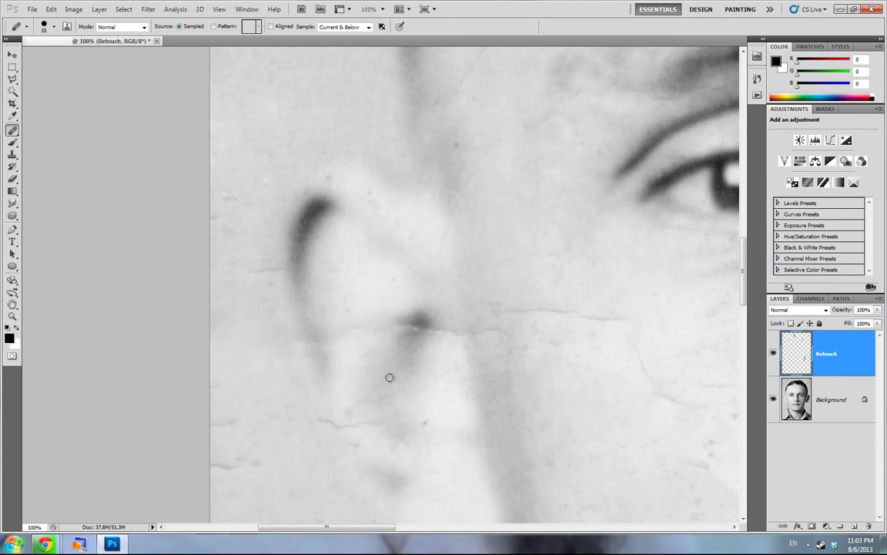
# Switch to the 50 px Clone Stamp and clone clean background over the horizontal crack below the earlobe
pyautogui.scroll(-2, 389, 376)
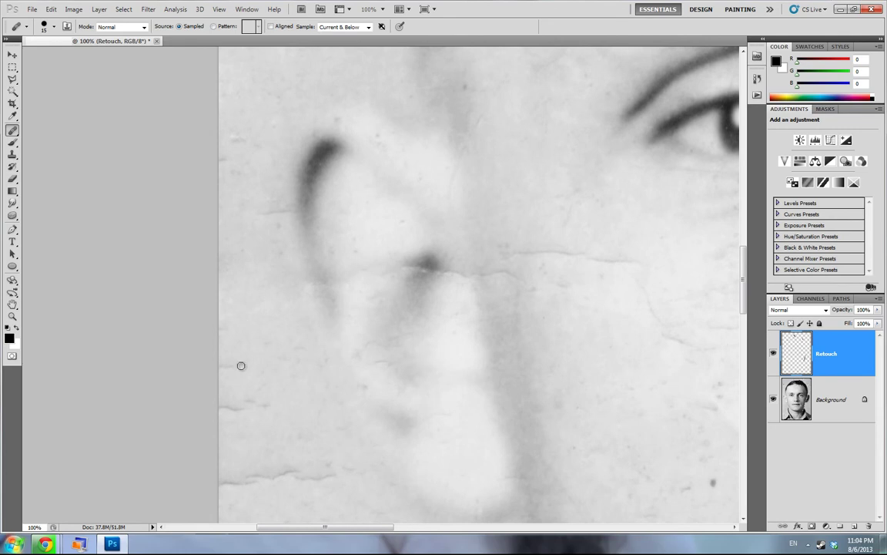
pyautogui.scroll(-5, 251, 400)
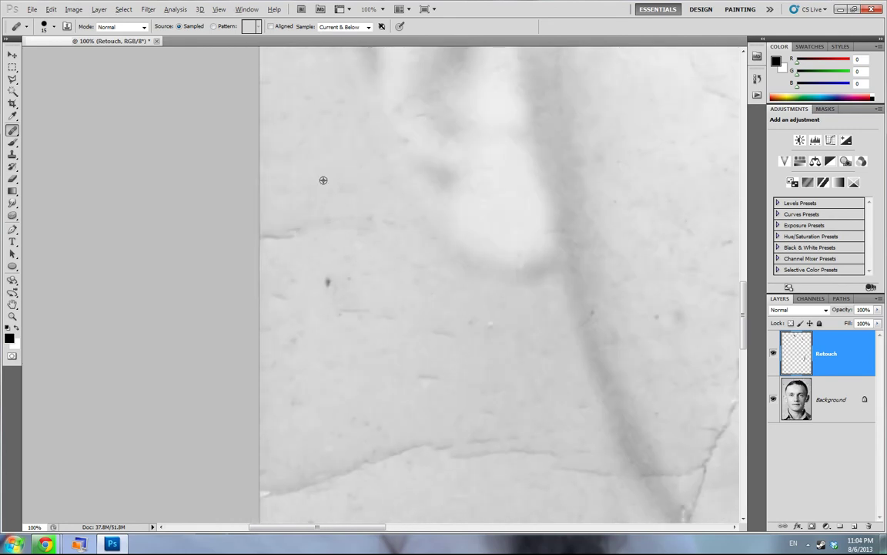
pyautogui.press('s')
pyautogui.scroll(-2, 283, 220)
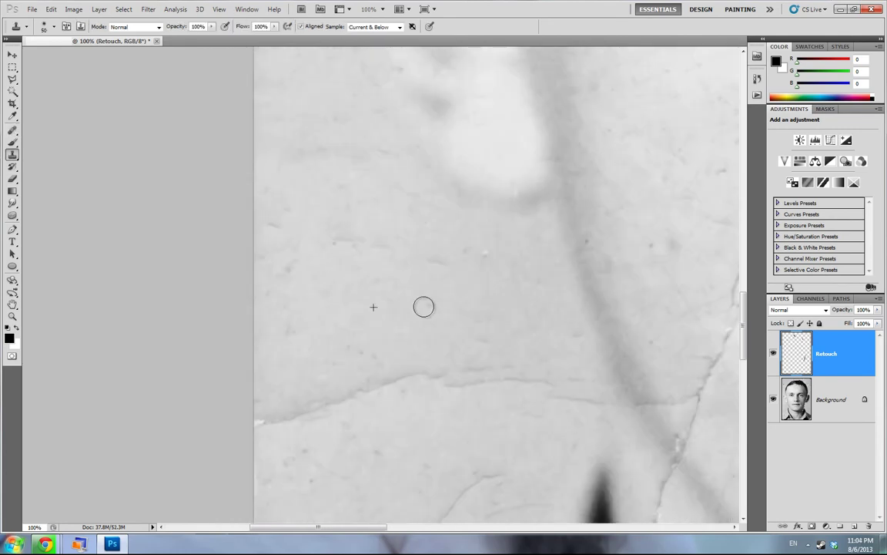
pyautogui.keyDown('alt'); pyautogui.click(351, 301); pyautogui.keyUp('alt')
pyautogui.moveTo(347, 389); pyautogui.dragTo(386, 382)
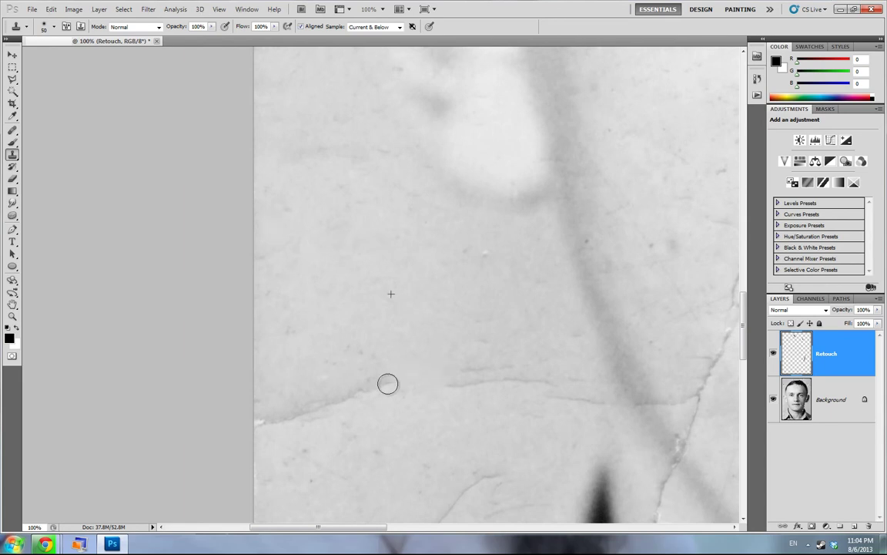
# Clone clean background over the curved crack and small marks between the earlobe and the collar
pyautogui.scroll(-3, 308, 397)
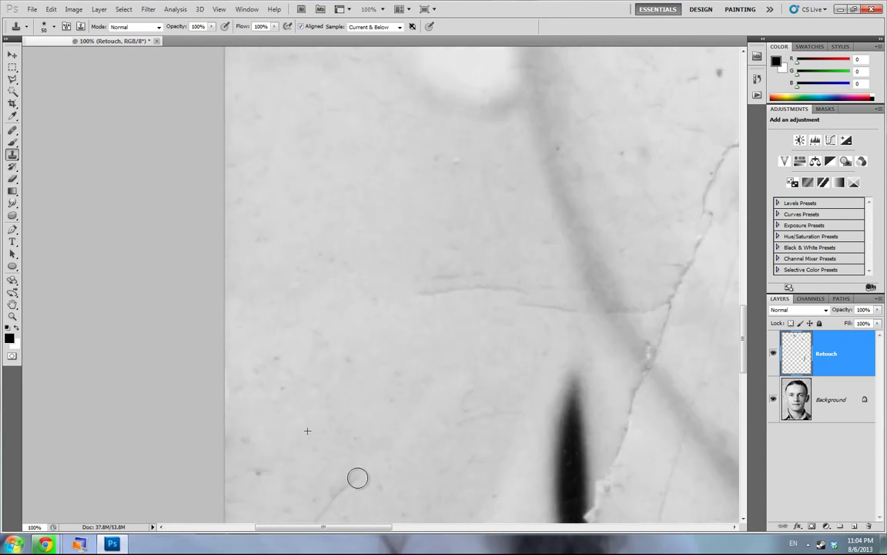
pyautogui.click(351, 360)
pyautogui.click(325, 340)
pyautogui.click(377, 301)
pyautogui.click(335, 261)
pyautogui.keyDown('alt'); pyautogui.click(359, 338); pyautogui.keyUp('alt')
pyautogui.click(265, 238)
pyautogui.moveTo(339, 266); pyautogui.dragTo(351, 233)
pyautogui.scroll(-5, 350, 232)
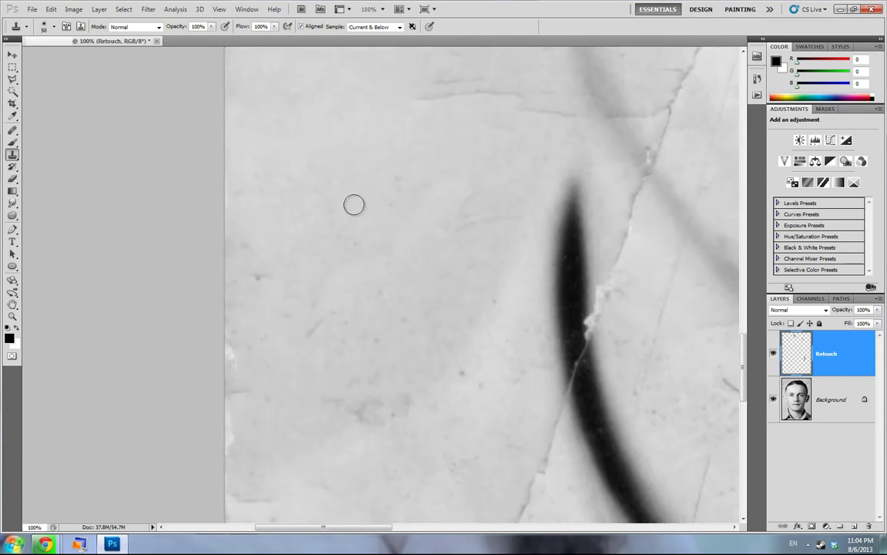
# Clone background over the chipped photo edge and the smudges beside the collar
pyautogui.moveTo(298, 382); pyautogui.dragTo(289, 288)
pyautogui.keyDown('alt'); pyautogui.click(277, 272); pyautogui.keyUp('alt')
pyautogui.moveTo(218, 251); pyautogui.dragTo(240, 299)
pyautogui.moveTo(309, 233); pyautogui.dragTo(298, 281)
pyautogui.keyDown('alt'); pyautogui.click(279, 202); pyautogui.keyUp('alt')
pyautogui.moveTo(213, 269); pyautogui.dragTo(218, 176)
pyautogui.scroll(-4, 236, 289)
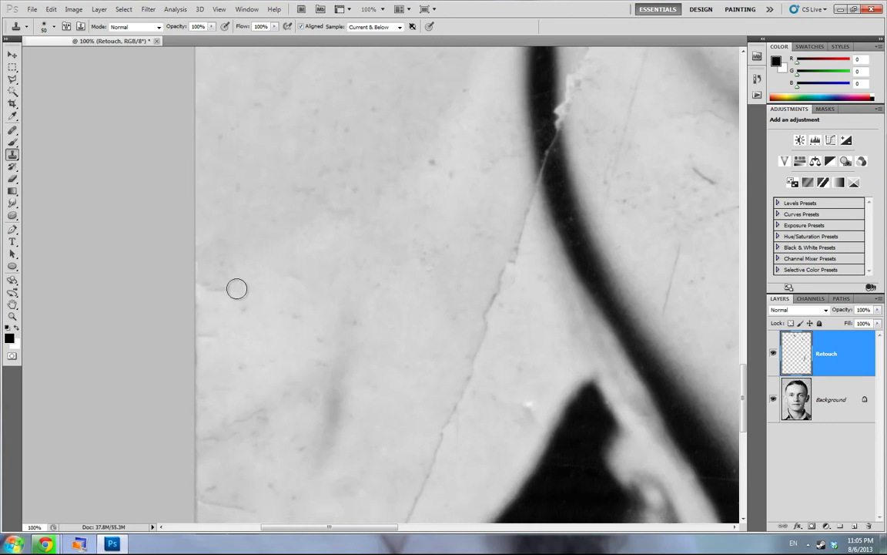
# Clone clean tone over the creases and edge marks in the lower corner of the photo
pyautogui.scroll(-3, 211, 178)
pyautogui.moveTo(281, 406); pyautogui.dragTo(275, 321)
pyautogui.moveTo(303, 403); pyautogui.dragTo(298, 349)
pyautogui.keyDown('alt'); pyautogui.click(254, 345); pyautogui.keyUp('alt')
pyautogui.moveTo(236, 408)
pyautogui.mouseDown()
pyautogui.moveTo(198, 366)
pyautogui.moveTo(201, 409)
pyautogui.mouseUp()
# Clone surrounding light tone over the diagonal crack running down from the dark collar line
pyautogui.moveTo(407, 274); pyautogui.dragTo(318, 354)
pyautogui.keyDown('alt'); pyautogui.click(273, 381); pyautogui.keyUp('alt')
pyautogui.moveTo(308, 405); pyautogui.dragTo(369, 231)
pyautogui.moveTo(366, 296); pyautogui.dragTo(334, 331)
pyautogui.scroll(3, 339, 327)
pyautogui.hscroll(1, 339, 326)
pyautogui.scroll(3, 364, 246)
pyautogui.hscroll(1, 365, 246)
# Rebuild the dark collar line where the diagonal tear crosses it, cloning from its intact sections
pyautogui.moveTo(368, 237)
pyautogui.mouseDown()
pyautogui.moveTo(384, 298)
pyautogui.moveTo(379, 324)
pyautogui.moveTo(368, 273)
pyautogui.mouseUp()
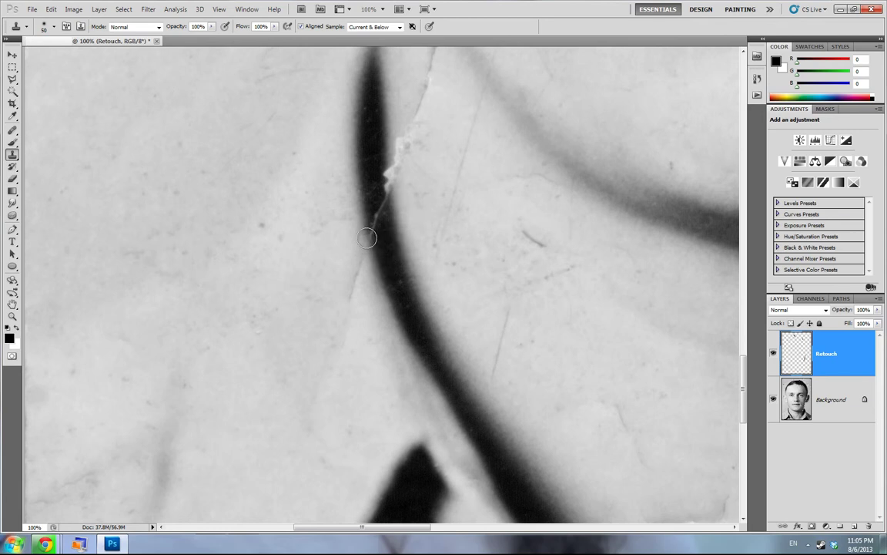
pyautogui.moveTo(366, 232)
pyautogui.mouseDown()
pyautogui.moveTo(360, 205)
pyautogui.moveTo(380, 238)
pyautogui.moveTo(383, 276)
pyautogui.mouseUp()
pyautogui.click(361, 244)
pyautogui.moveTo(371, 233)
pyautogui.mouseDown()
pyautogui.moveTo(374, 219)
pyautogui.moveTo(351, 302)
pyautogui.mouseUp()
pyautogui.click(442, 329)
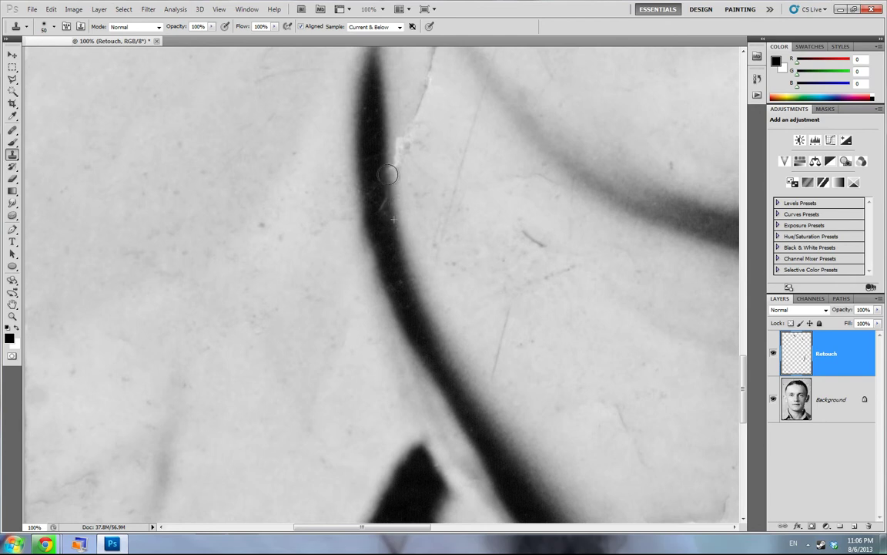
pyautogui.moveTo(387, 190); pyautogui.dragTo(387, 209)
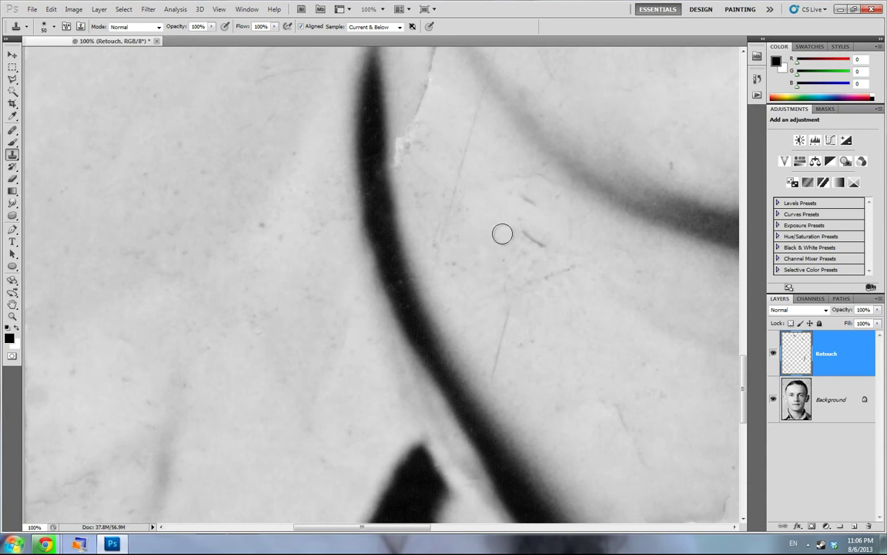
# Clone neck skin over the thin slanted scratch beside the collar line
pyautogui.press('space')
pyautogui.moveTo(515, 415); pyautogui.dragTo(481, 377)
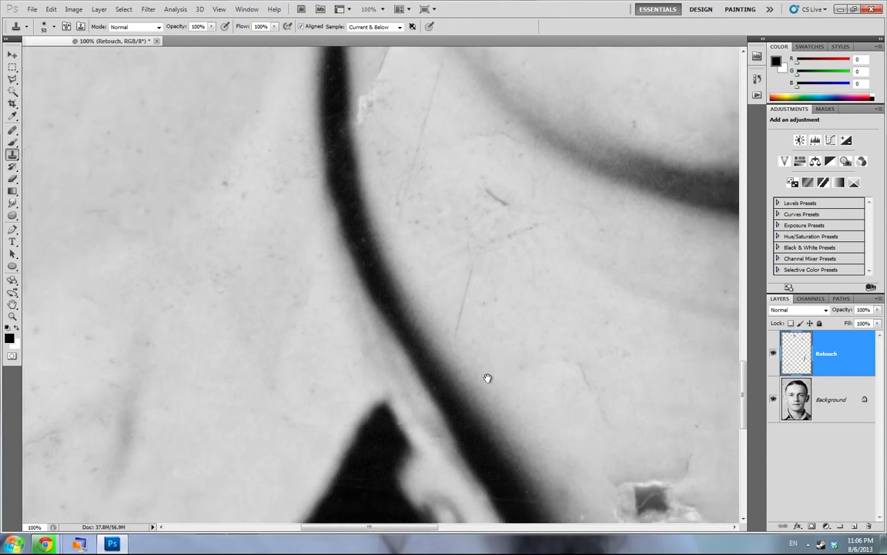
pyautogui.keyDown('alt'); pyautogui.click(436, 308); pyautogui.keyUp('alt')
pyautogui.moveTo(450, 335); pyautogui.dragTo(466, 271)
# Clone skin over the remaining tear beside the collar tip and rebuild the jawline where the crack crosses it
pyautogui.press('space')
pyautogui.moveTo(421, 174); pyautogui.dragTo(444, 329)
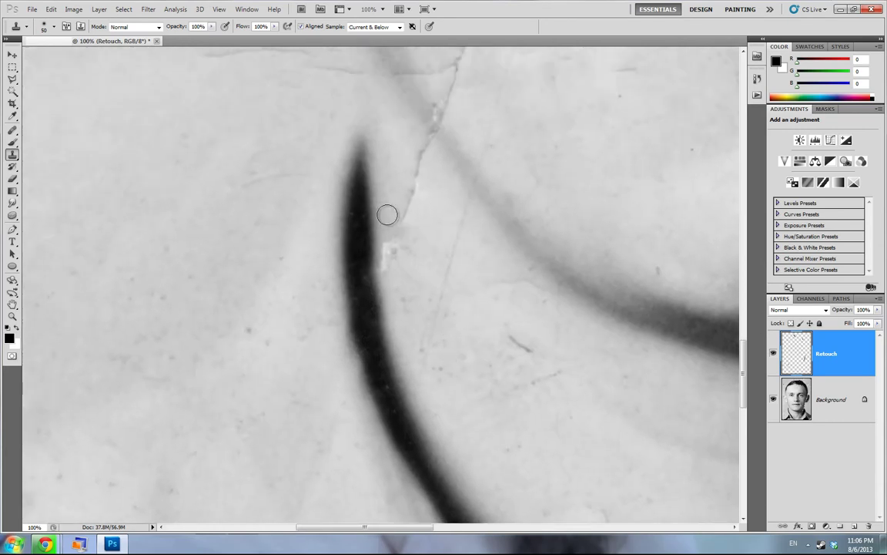
pyautogui.press('alt')
pyautogui.moveTo(376, 271); pyautogui.dragTo(410, 190)
pyautogui.moveTo(472, 202); pyautogui.dragTo(428, 282)
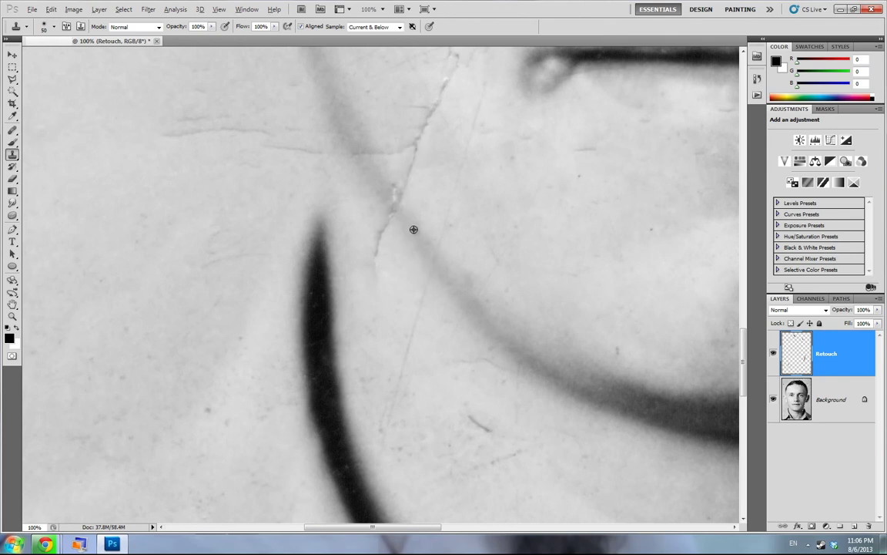
pyautogui.moveTo(393, 207)
pyautogui.mouseDown()
pyautogui.moveTo(402, 192)
pyautogui.moveTo(375, 266)
pyautogui.mouseUp()
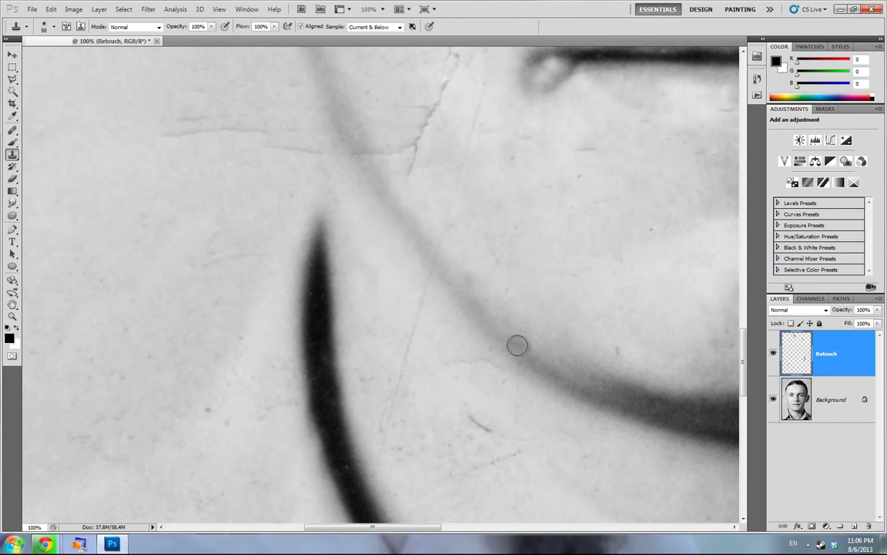
# Clone surrounding light tone over the horizontal crack beside the jawline and its end section crossing onto the cheek
pyautogui.moveTo(537, 450); pyautogui.dragTo(485, 328)
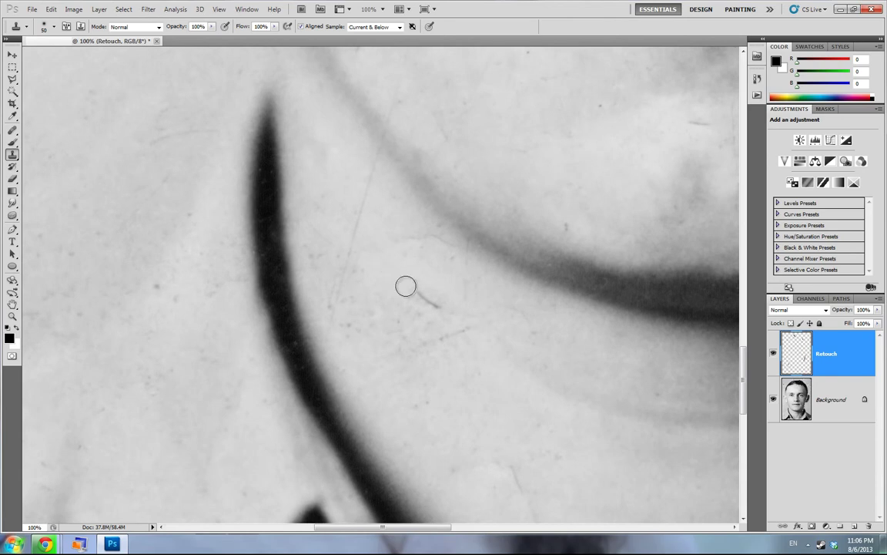
pyautogui.moveTo(365, 196); pyautogui.dragTo(399, 267)
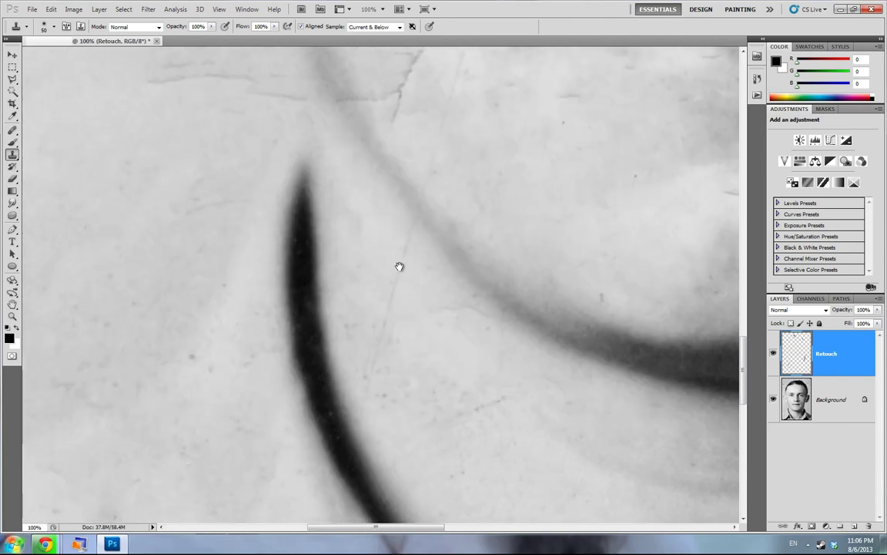
pyautogui.moveTo(376, 178); pyautogui.dragTo(460, 377)
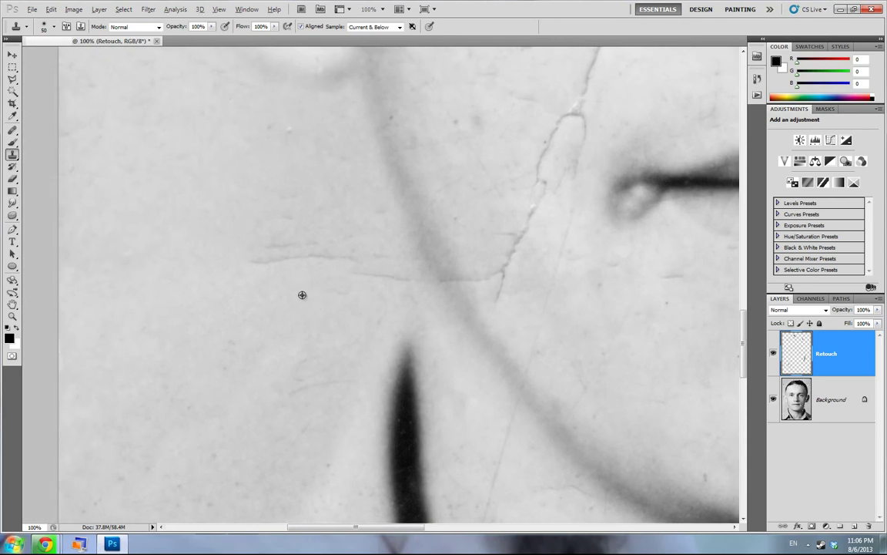
pyautogui.moveTo(351, 257)
pyautogui.mouseDown()
pyautogui.moveTo(262, 258)
pyautogui.moveTo(302, 248)
pyautogui.mouseUp()
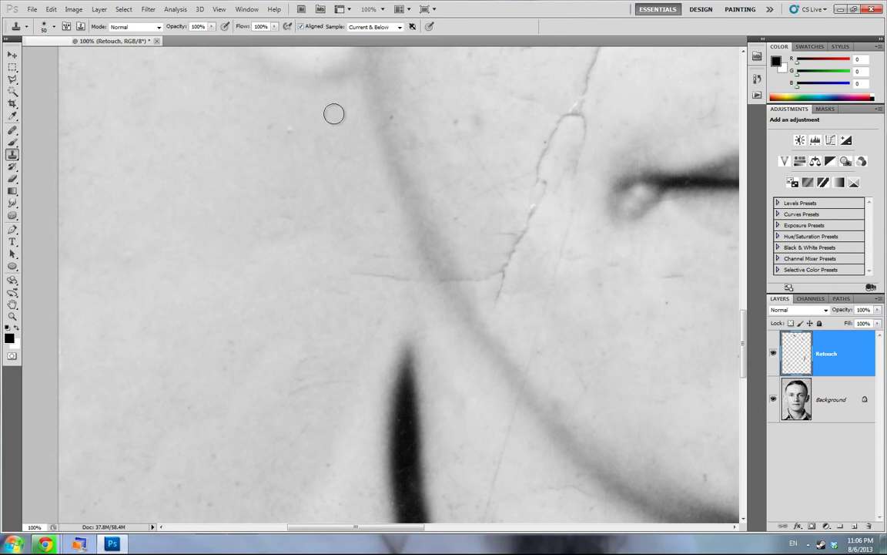
pyautogui.click(301, 27)
pyautogui.moveTo(498, 270); pyautogui.dragTo(482, 270)
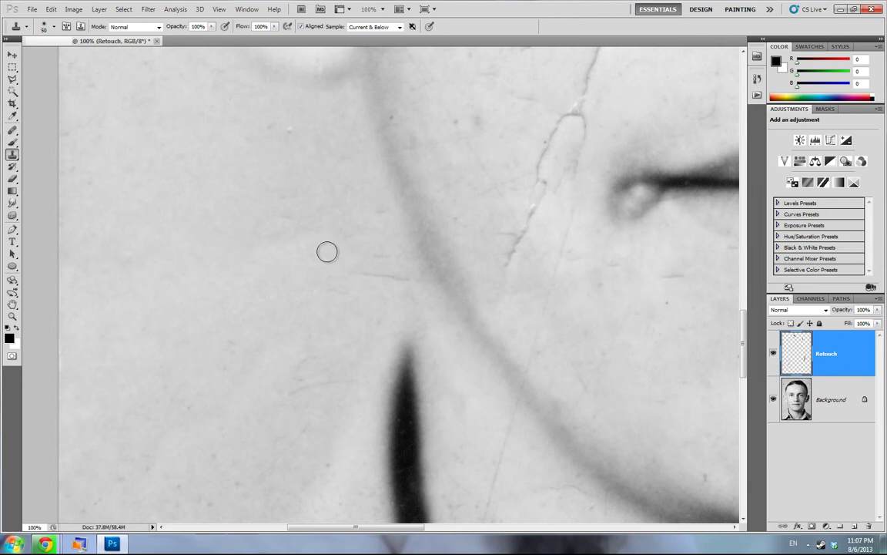
# Heal the remaining short scratch at the jawline's outer edge and the small marks on the lower cheek with the Healing Brush
pyautogui.press('j')
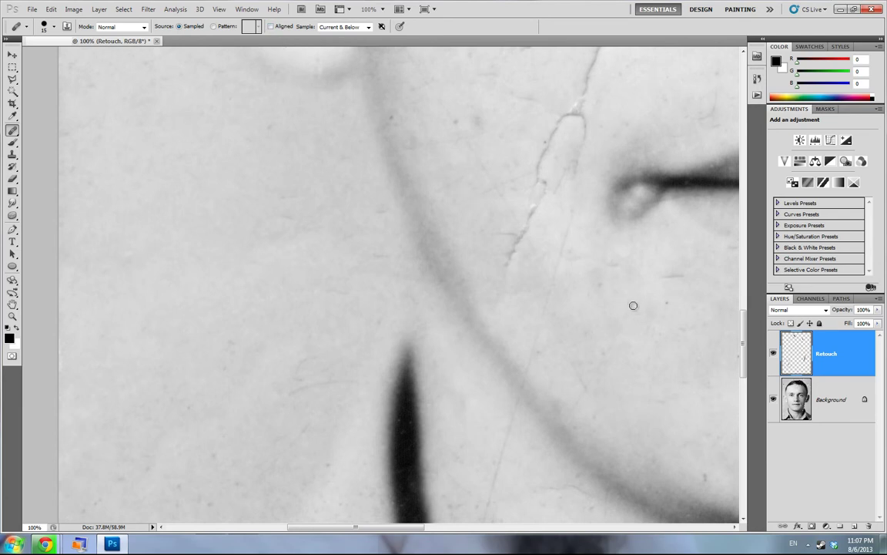
pyautogui.moveTo(671, 385); pyautogui.dragTo(480, 341)
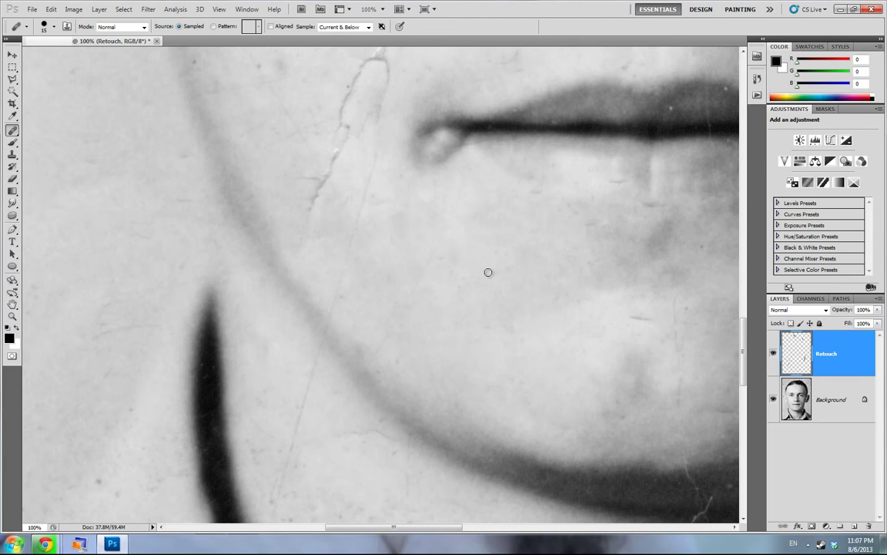
pyautogui.click(621, 252)
# Clone clean skin over the dark spot on the cheek and the small blemishes on the nose with the Clone Stamp
pyautogui.press('s')
pyautogui.moveTo(391, 219)
pyautogui.mouseDown()
pyautogui.moveTo(354, 210)
pyautogui.moveTo(226, 257)
pyautogui.moveTo(598, 313)
pyautogui.moveTo(410, 189)
pyautogui.moveTo(586, 313)
pyautogui.mouseUp()
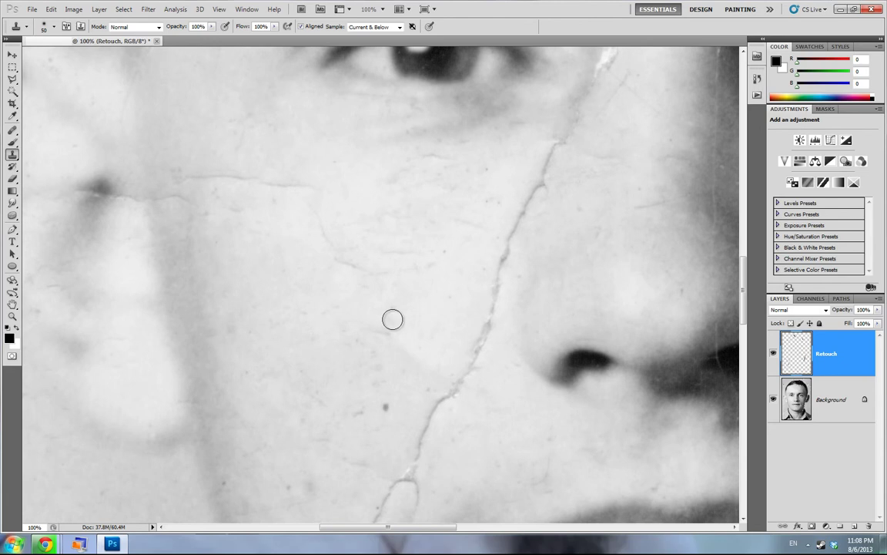
pyautogui.click(386, 408)
pyautogui.click(411, 460)
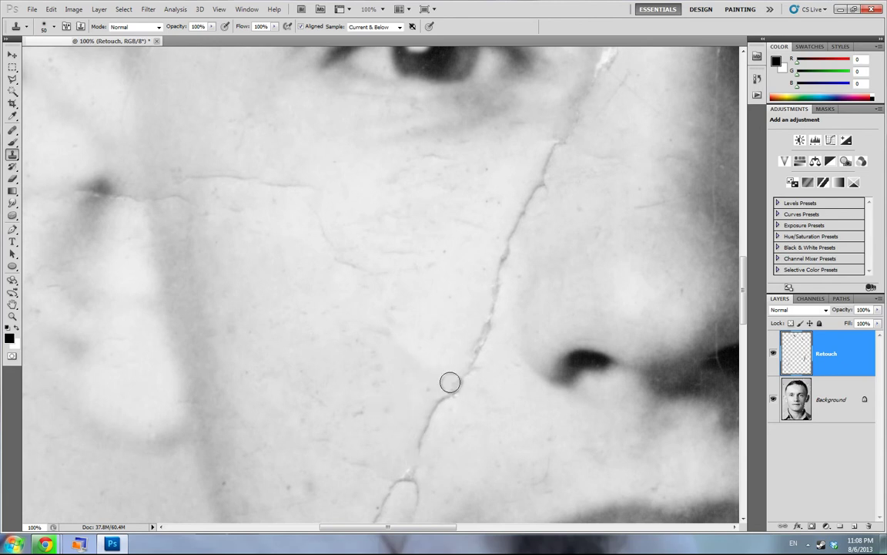
pyautogui.moveTo(592, 218); pyautogui.dragTo(523, 209)
pyautogui.keyDown('alt'); pyautogui.click(581, 231); pyautogui.keyUp('alt')
pyautogui.click(583, 198)
pyautogui.click(588, 191)
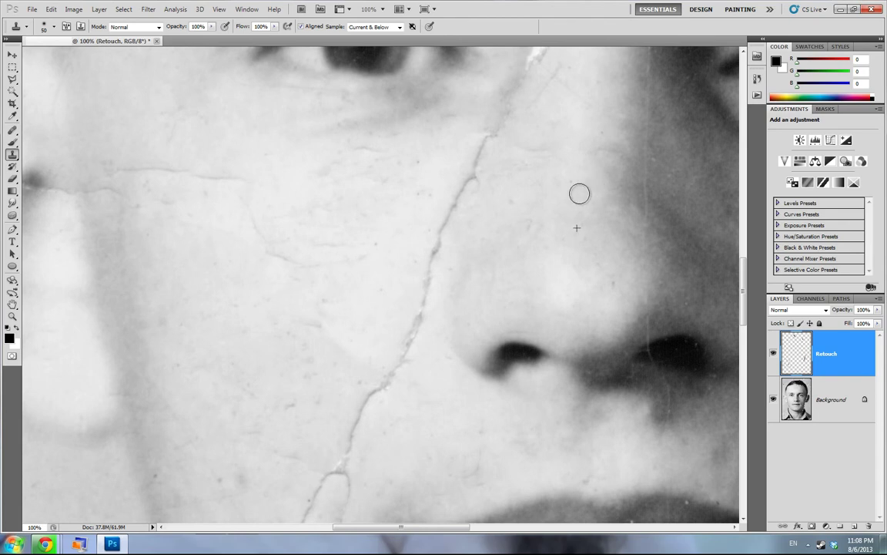
# Try to clone cheek skin over the crack and its fork between the nostril and the mouth corner
pyautogui.moveTo(428, 437); pyautogui.dragTo(434, 334)
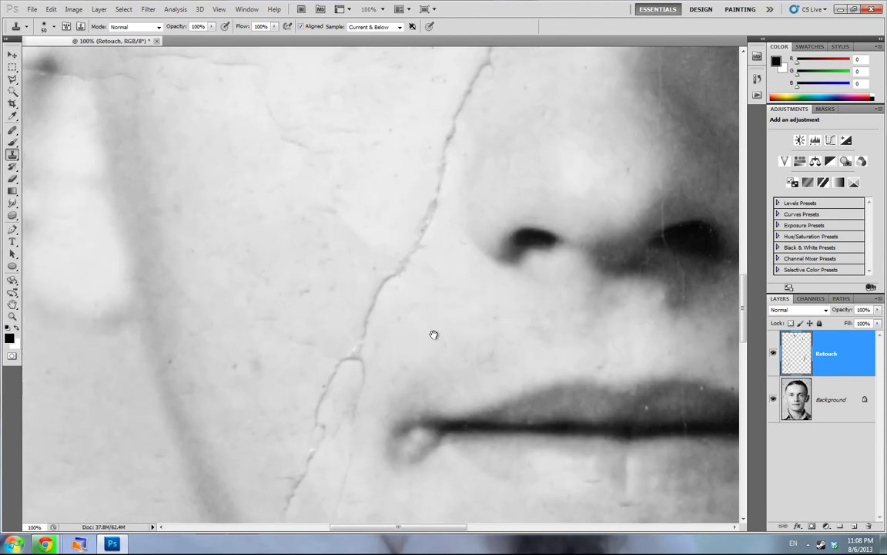
pyautogui.moveTo(374, 295)
pyautogui.mouseDown()
pyautogui.moveTo(342, 358)
pyautogui.moveTo(371, 362)
pyautogui.mouseUp()
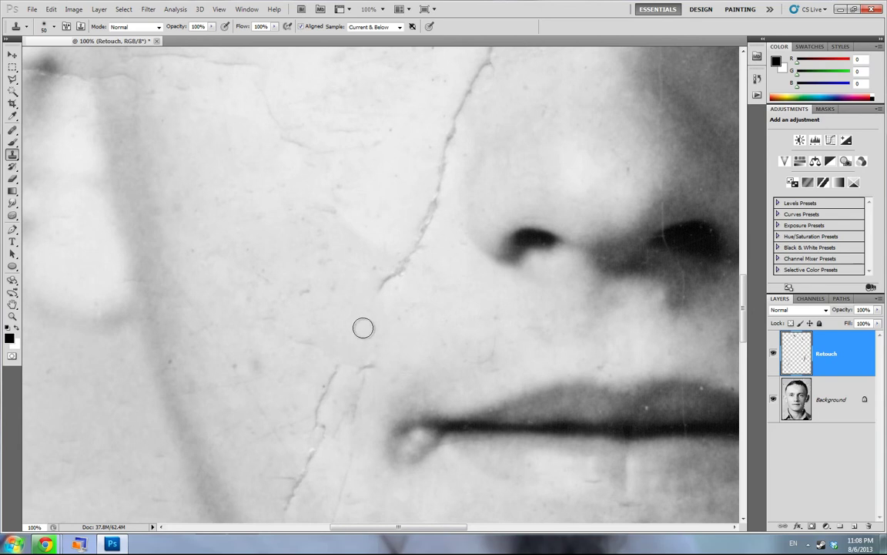
pyautogui.keyDown('alt'); pyautogui.click(363, 335); pyautogui.keyUp('alt')
pyautogui.moveTo(371, 362); pyautogui.dragTo(381, 370)
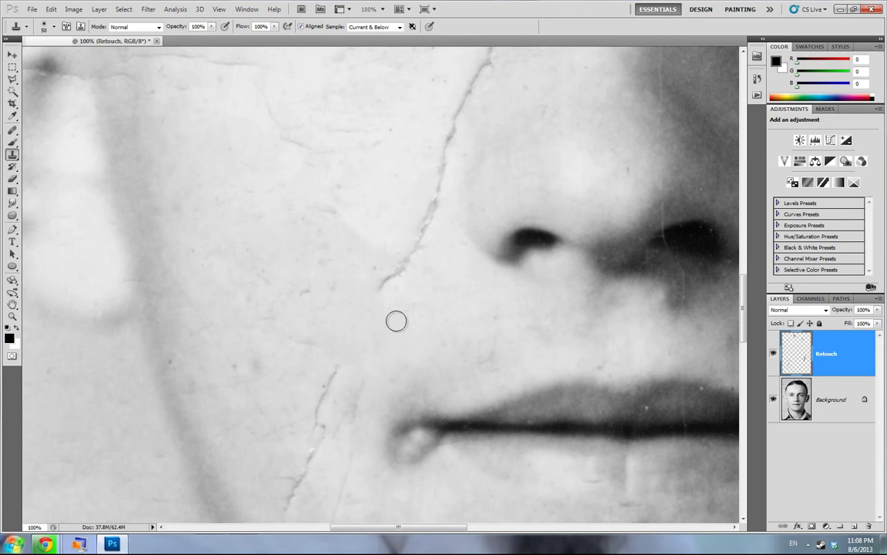
pyautogui.moveTo(363, 300); pyautogui.dragTo(366, 274)
pyautogui.moveTo(392, 359)
pyautogui.mouseDown()
pyautogui.moveTo(346, 308)
pyautogui.moveTo(368, 316)
pyautogui.moveTo(362, 393)
pyautogui.moveTo(367, 368)
pyautogui.mouseUp()
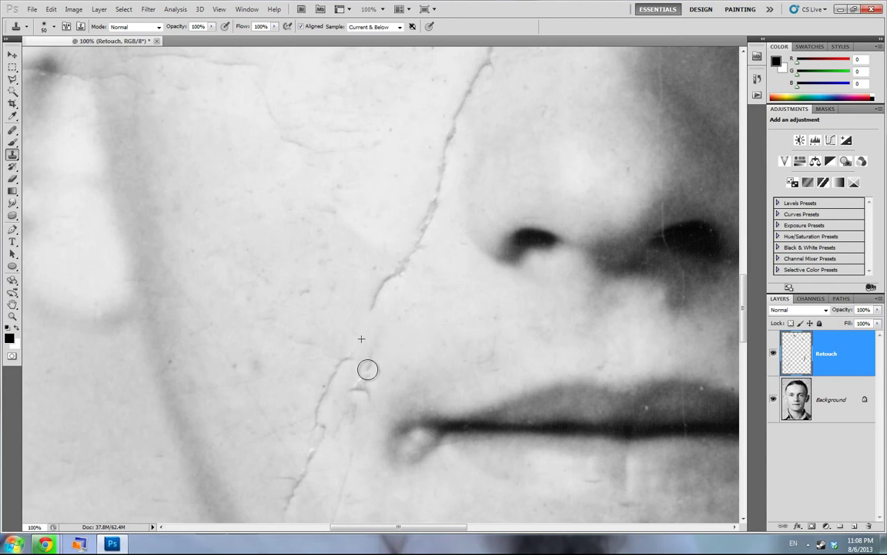
pyautogui.moveTo(367, 369); pyautogui.dragTo(367, 373)
pyautogui.moveTo(367, 367); pyautogui.dragTo(364, 367)
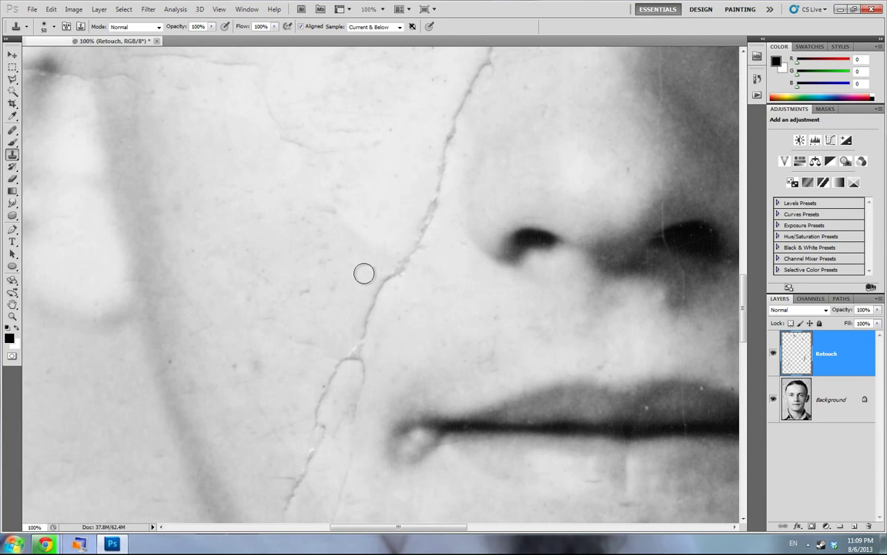
# Clone sampled cheek skin over the long diagonal crack section running alongside the nose and nostril
pyautogui.keyDown('alt'); pyautogui.click(387, 223); pyautogui.keyUp('alt')
pyautogui.moveTo(402, 264)
pyautogui.mouseDown()
pyautogui.moveTo(435, 202)
pyautogui.moveTo(426, 212)
pyautogui.moveTo(460, 213)
pyautogui.moveTo(447, 158)
pyautogui.mouseUp()
pyautogui.keyDown('alt'); pyautogui.click(403, 197); pyautogui.keyUp('alt')
pyautogui.moveTo(439, 239); pyautogui.dragTo(414, 332)
pyautogui.keyDown('alt'); pyautogui.click(401, 223); pyautogui.keyUp('alt')
pyautogui.moveTo(423, 251)
pyautogui.mouseDown()
pyautogui.moveTo(419, 216)
pyautogui.moveTo(443, 194)
pyautogui.mouseUp()
pyautogui.keyDown('alt'); pyautogui.click(399, 219); pyautogui.keyUp('alt')
pyautogui.scroll(3, 460, 307)
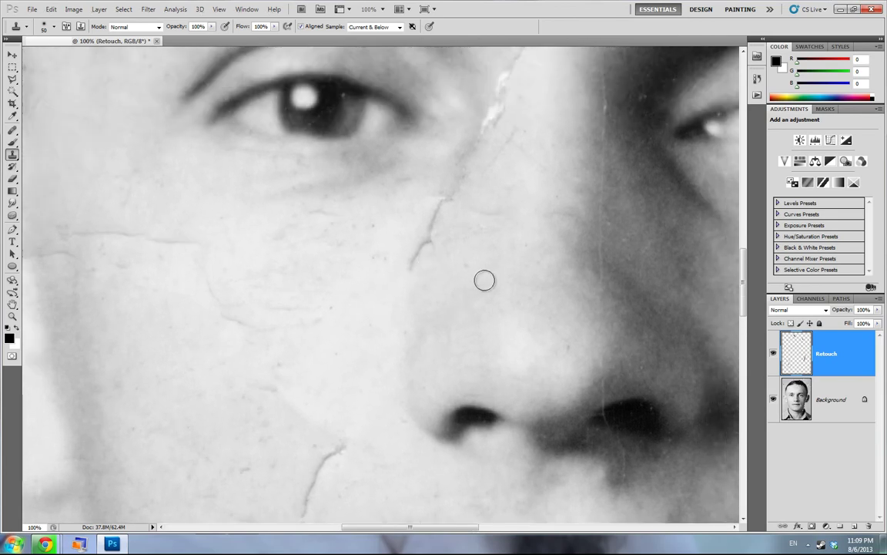
# Clone cheek skin over the crack section between the nostril and the fork above the mouth corner
pyautogui.scroll(-5, 369, 347)
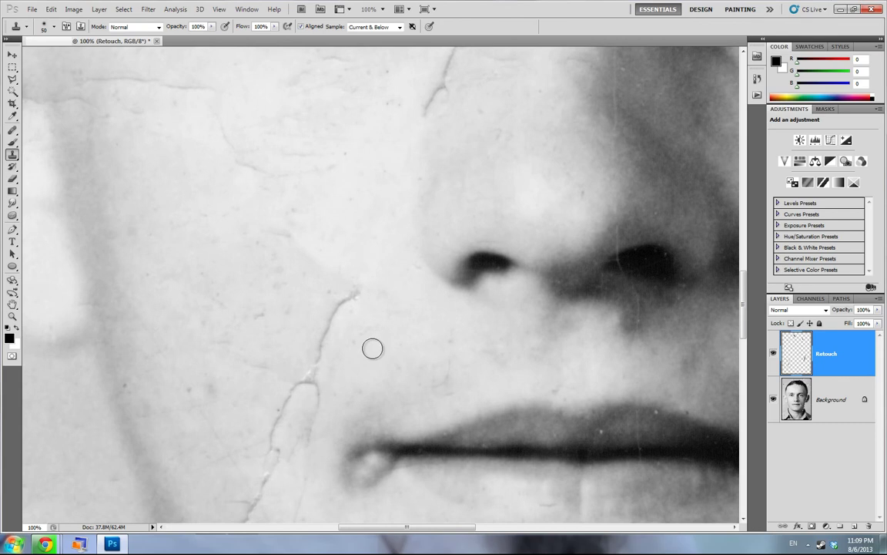
pyautogui.keyDown('alt'); pyautogui.click(313, 262); pyautogui.keyUp('alt')
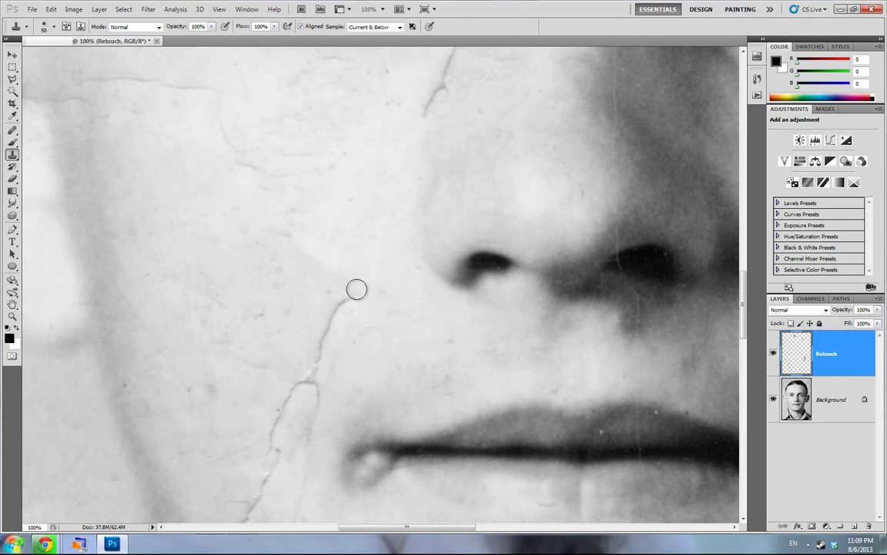
pyautogui.keyDown('alt'); pyautogui.click(377, 304); pyautogui.keyUp('alt')
pyautogui.moveTo(356, 289); pyautogui.dragTo(333, 330)
pyautogui.moveTo(336, 396)
pyautogui.mouseDown()
pyautogui.moveTo(381, 388)
pyautogui.moveTo(452, 302)
pyautogui.mouseUp()
# Heal the forked crack beside the mouth corner with the Healing Brush and set the brush size to 25
pyautogui.press('j')
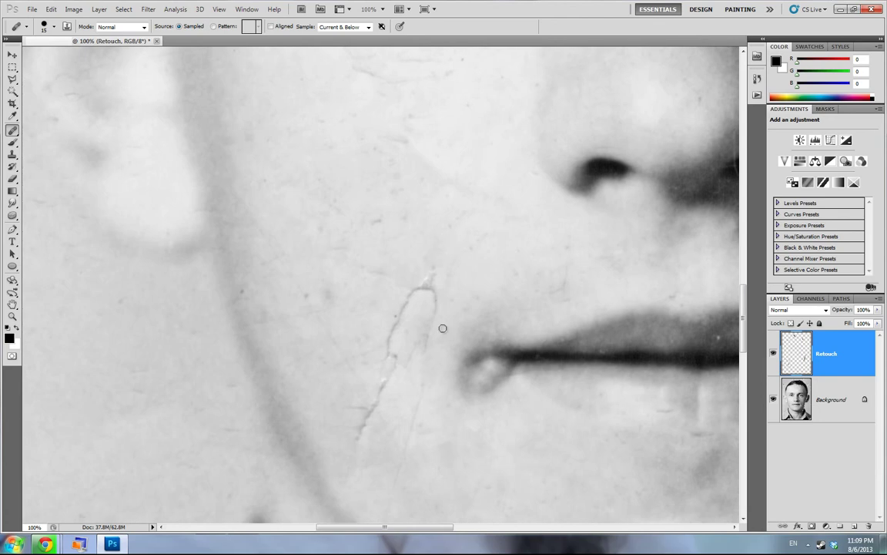
pyautogui.scroll(-4, 436, 259)
pyautogui.moveTo(358, 298)
pyautogui.mouseDown()
pyautogui.moveTo(398, 221)
pyautogui.moveTo(411, 309)
pyautogui.moveTo(404, 182)
pyautogui.moveTo(423, 152)
pyautogui.moveTo(428, 206)
pyautogui.mouseUp()
pyautogui.press(']')
pyautogui.press(']')
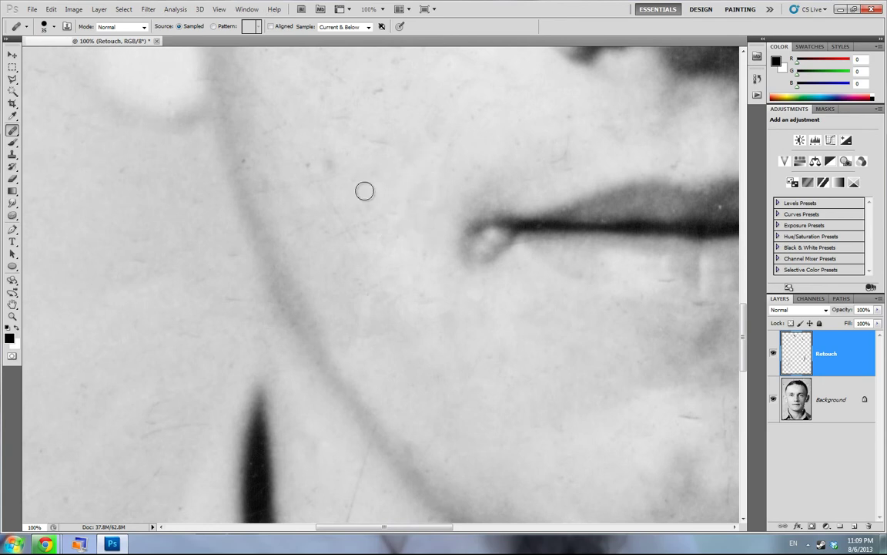
# Heal the horizontal crack across the ear and the sideburn area using nearby sampled skin
pyautogui.moveTo(465, 275); pyautogui.dragTo(446, 446)
pyautogui.scroll(2, 292, 347)
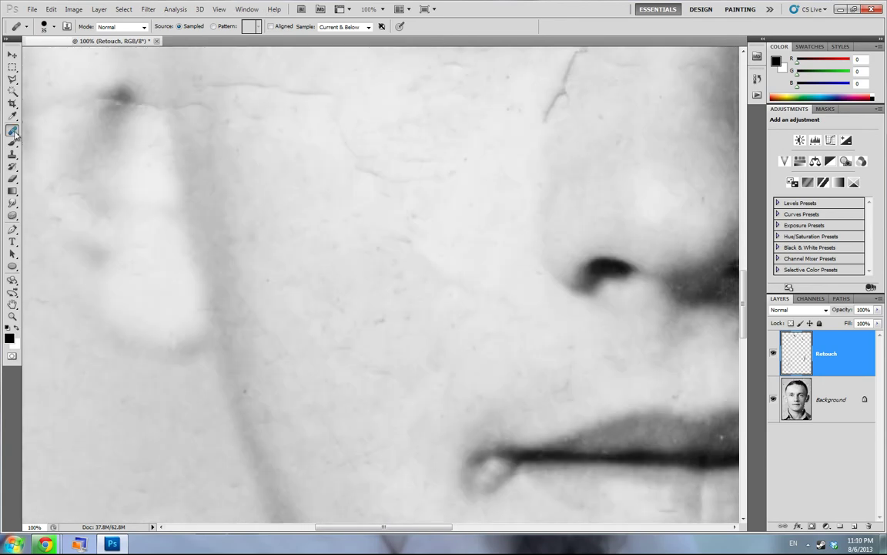
pyautogui.scroll(5, 267, 287)
pyautogui.hscroll(-3, 268, 287)
pyautogui.moveTo(304, 274)
pyautogui.mouseDown()
pyautogui.moveTo(360, 282)
pyautogui.moveTo(344, 285)
pyautogui.mouseUp()
pyautogui.moveTo(179, 213); pyautogui.dragTo(188, 211)
pyautogui.keyDown('alt'); pyautogui.click(221, 286); pyautogui.keyUp('alt')
pyautogui.click(236, 261)
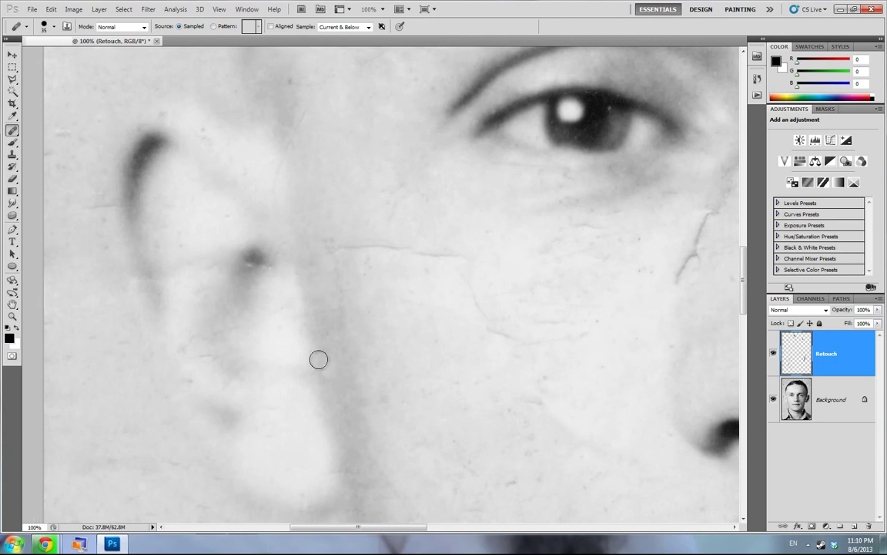
# Heal the marks along the ear's soft outer edge, using brush sizes 10 and 25
pyautogui.moveTo(335, 305); pyautogui.dragTo(328, 320)
pyautogui.press('[')
pyautogui.press('[')
pyautogui.press('[')
pyautogui.press('[')
pyautogui.press('[')
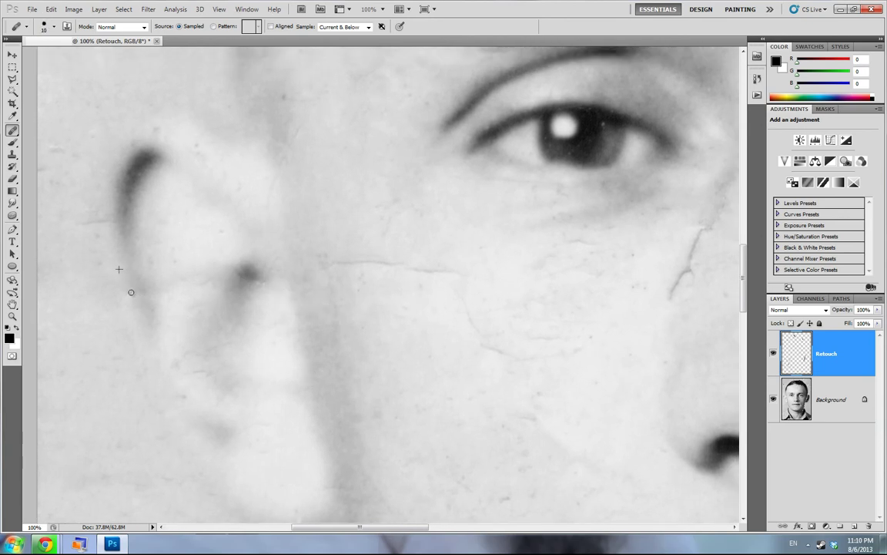
pyautogui.moveTo(172, 323); pyautogui.dragTo(280, 336)
pyautogui.press(']')
pyautogui.press(']')
pyautogui.press(']')
pyautogui.keyDown('alt'); pyautogui.click(235, 283); pyautogui.keyUp('alt')
pyautogui.click(244, 325)
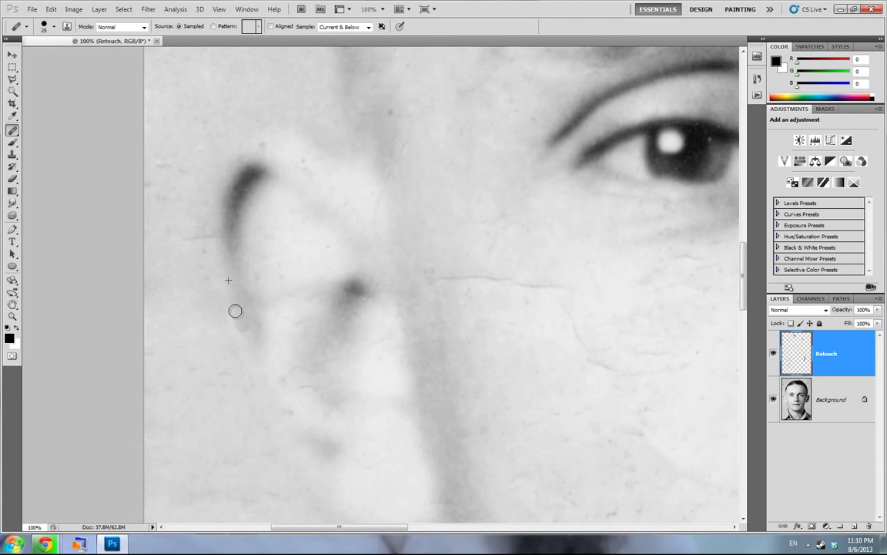
# Heal the marks on the lower ear and the horizontal crack and curved creases across the upper cheek
pyautogui.moveTo(351, 383); pyautogui.dragTo(366, 413)
pyautogui.moveTo(404, 207); pyautogui.dragTo(202, 115)
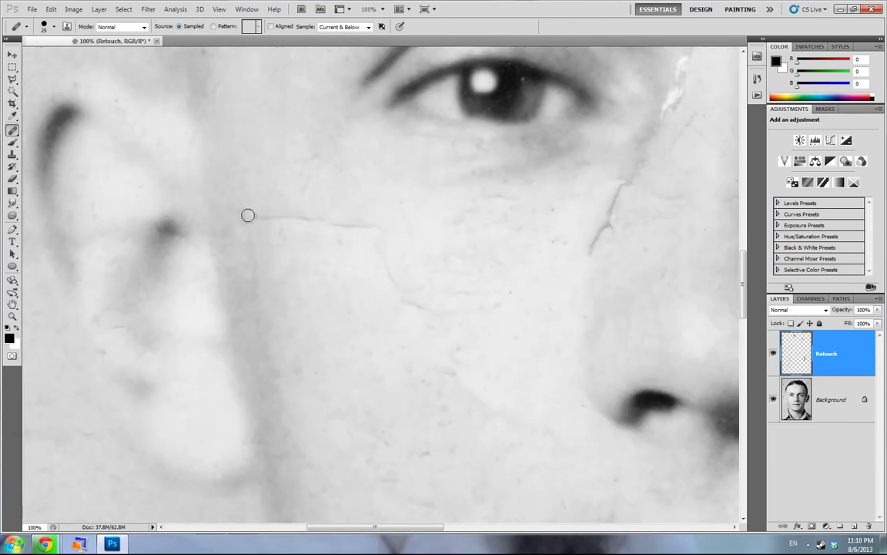
pyautogui.moveTo(513, 352); pyautogui.dragTo(396, 324)
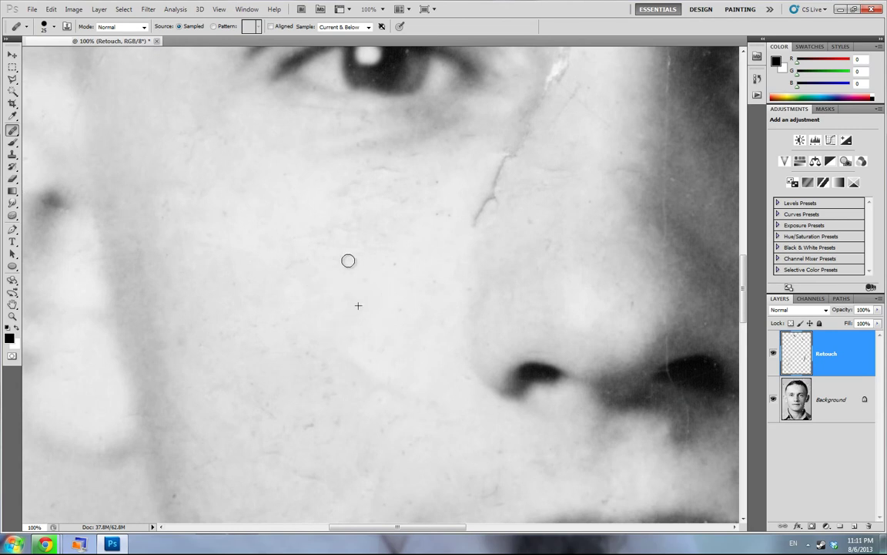
# Heal the crack beside the nose and the white torn patch near the inner eye corner on the nose bridge
pyautogui.moveTo(423, 218); pyautogui.dragTo(335, 307)
pyautogui.moveTo(390, 306); pyautogui.dragTo(421, 273)
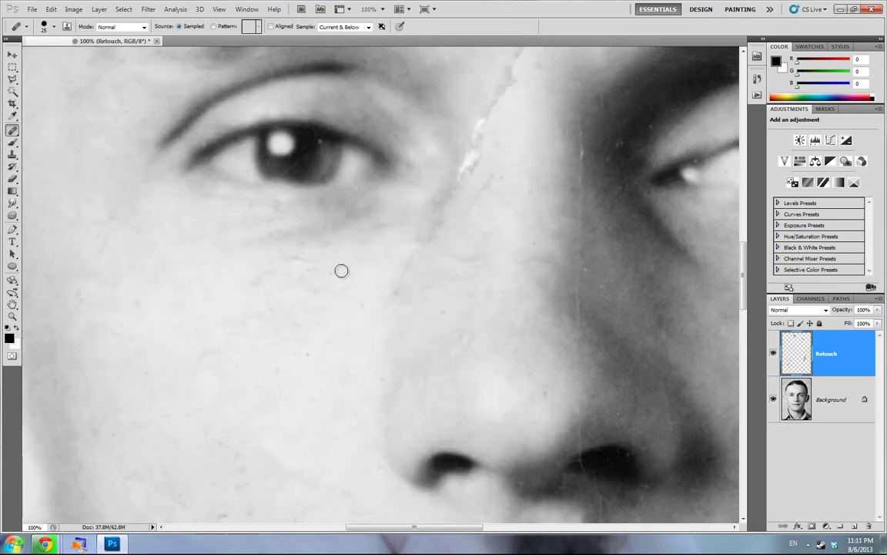
pyautogui.moveTo(467, 247); pyautogui.dragTo(376, 430)
pyautogui.moveTo(374, 358); pyautogui.dragTo(426, 241)
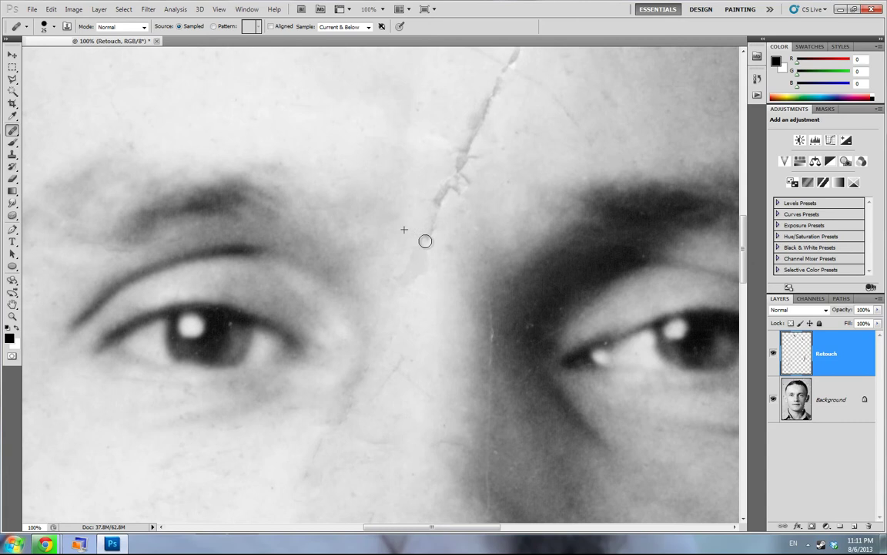
# Heal the diagonal crack from between the eyebrows up the forehead, resampling nearby skin along its length
pyautogui.moveTo(414, 174); pyautogui.dragTo(319, 281)
pyautogui.keyDown('alt'); pyautogui.click(318, 302); pyautogui.keyUp('alt')
pyautogui.moveTo(347, 319)
pyautogui.mouseDown()
pyautogui.moveTo(367, 297)
pyautogui.moveTo(374, 237)
pyautogui.moveTo(385, 231)
pyautogui.mouseUp()
pyautogui.moveTo(434, 237)
pyautogui.mouseDown()
pyautogui.moveTo(377, 308)
pyautogui.moveTo(349, 254)
pyautogui.moveTo(293, 215)
pyautogui.mouseUp()
pyautogui.keyDown('alt'); pyautogui.click(281, 290); pyautogui.keyUp('alt')
pyautogui.keyDown('alt'); pyautogui.click(409, 319); pyautogui.keyUp('alt')
pyautogui.moveTo(424, 303)
pyautogui.mouseDown()
pyautogui.moveTo(362, 241)
pyautogui.moveTo(338, 272)
pyautogui.moveTo(349, 246)
pyautogui.moveTo(375, 234)
pyautogui.moveTo(381, 189)
pyautogui.moveTo(421, 119)
pyautogui.mouseUp()
pyautogui.keyDown('alt'); pyautogui.click(424, 173); pyautogui.keyUp('alt')
pyautogui.moveTo(470, 118)
pyautogui.mouseDown()
pyautogui.moveTo(396, 222)
pyautogui.moveTo(380, 166)
pyautogui.moveTo(412, 118)
pyautogui.mouseUp()
pyautogui.keyDown('alt'); pyautogui.click(396, 222); pyautogui.keyUp('alt')
pyautogui.keyDown('alt'); pyautogui.click(501, 104); pyautogui.keyUp('alt')
pyautogui.moveTo(469, 89); pyautogui.dragTo(495, 126)
pyautogui.moveTo(419, 148); pyautogui.dragTo(414, 284)
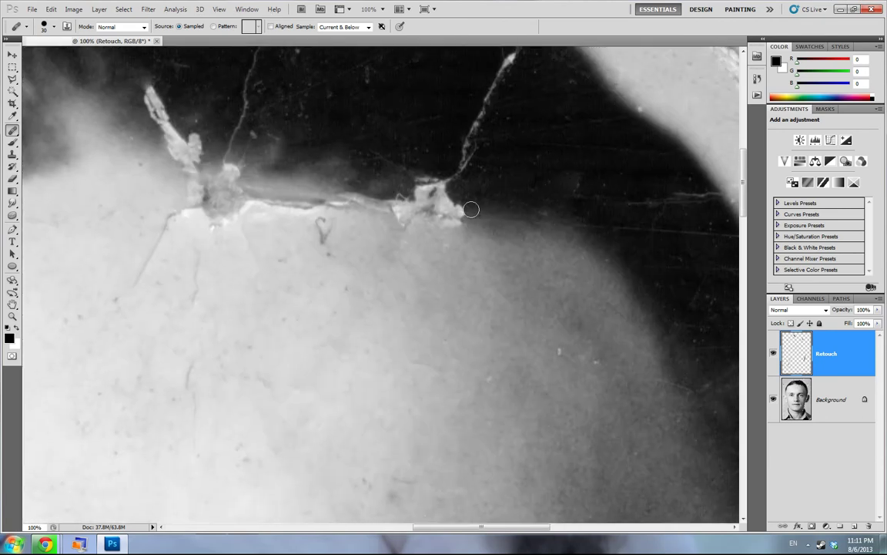
# Heal the scratches and spots on the forehead below the hairline and on the shaded temple
pyautogui.moveTo(267, 235); pyautogui.dragTo(374, 285)
pyautogui.keyDown('alt'); pyautogui.click(374, 285); pyautogui.keyUp('alt')
pyautogui.moveTo(427, 270); pyautogui.dragTo(430, 287)
pyautogui.keyDown('alt'); pyautogui.click(336, 328); pyautogui.keyUp('alt')
pyautogui.moveTo(304, 307); pyautogui.dragTo(302, 346)
pyautogui.moveTo(305, 393)
pyautogui.mouseDown()
pyautogui.moveTo(350, 322)
pyautogui.moveTo(362, 257)
pyautogui.moveTo(359, 339)
pyautogui.mouseUp()
pyautogui.moveTo(433, 302); pyautogui.dragTo(423, 286)
pyautogui.moveTo(265, 183)
pyautogui.mouseDown()
pyautogui.moveTo(329, 256)
pyautogui.moveTo(392, 217)
pyautogui.mouseUp()
pyautogui.moveTo(496, 313); pyautogui.dragTo(238, 201)
pyautogui.moveTo(267, 362); pyautogui.dragTo(302, 237)
pyautogui.moveTo(510, 199); pyautogui.dragTo(521, 166)
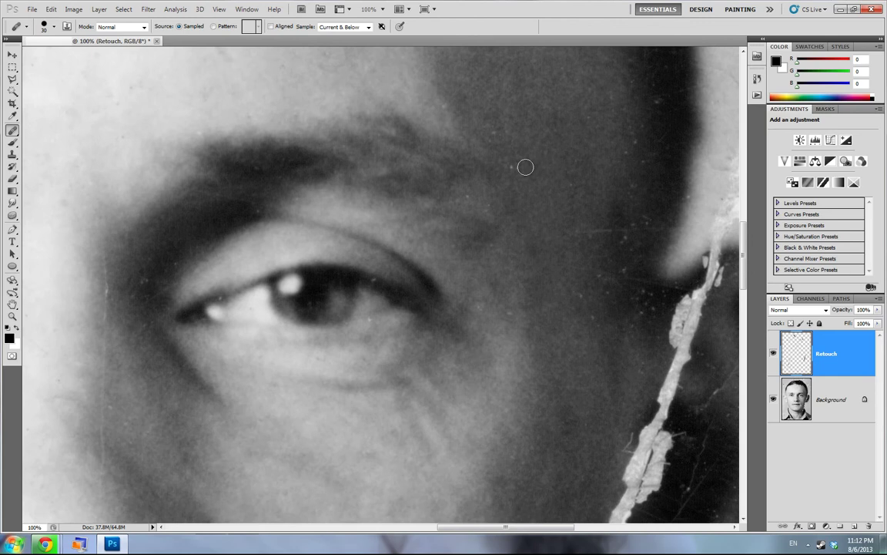
# Heal the thin vertical scratch down the shaded side of the nose, over the nostril and above the lip, with brush size 10
pyautogui.moveTo(348, 351); pyautogui.dragTo(406, 271)
pyautogui.press('[')
pyautogui.press('[')
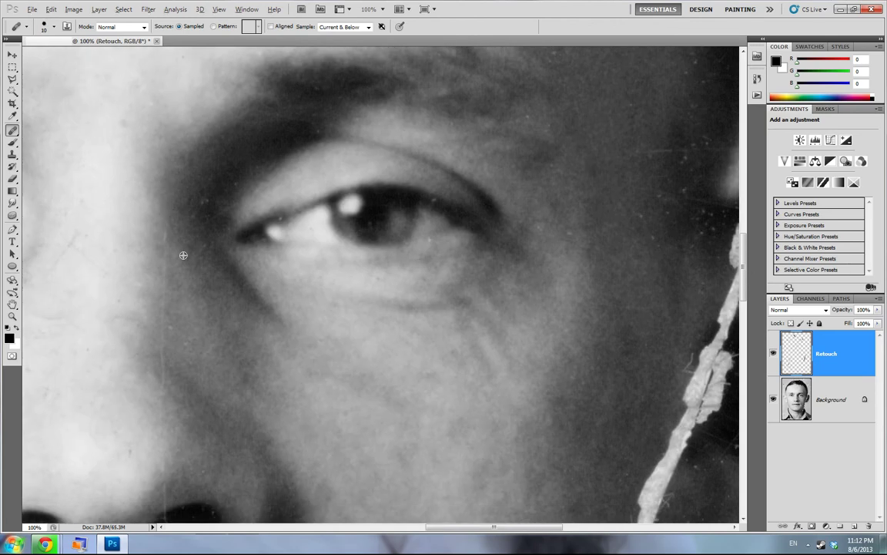
pyautogui.moveTo(200, 388); pyautogui.dragTo(203, 321)
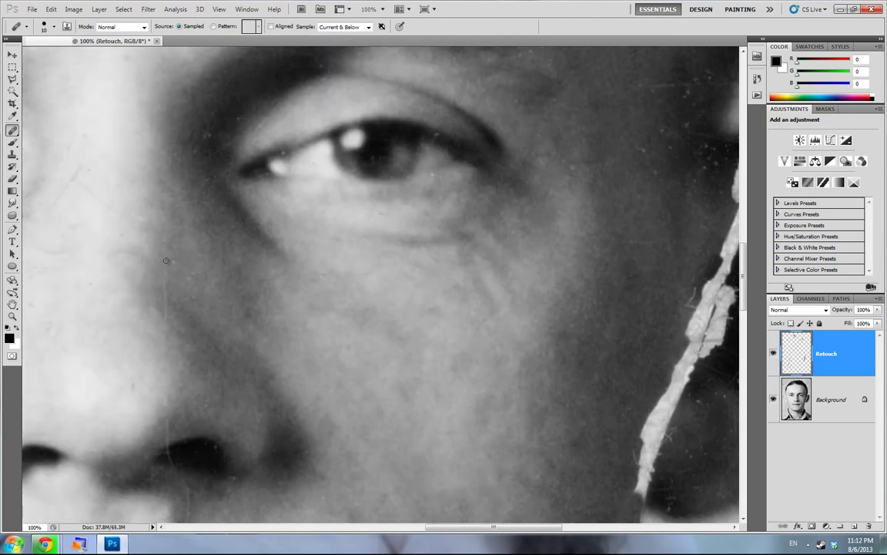
pyautogui.moveTo(204, 418); pyautogui.dragTo(204, 284)
pyautogui.moveTo(252, 333)
pyautogui.mouseDown()
pyautogui.moveTo(252, 270)
pyautogui.moveTo(222, 256)
pyautogui.mouseUp()
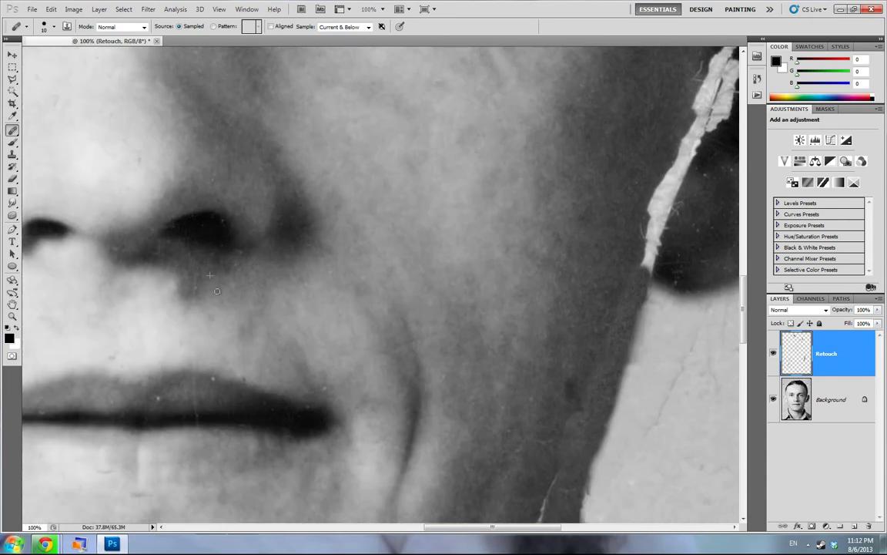
pyautogui.moveTo(221, 365)
pyautogui.mouseDown()
pyautogui.moveTo(232, 311)
pyautogui.moveTo(212, 280)
pyautogui.mouseUp()
# Clone over the light specks on the upper lip with the Clone Stamp at brush size 20
pyautogui.press('s')
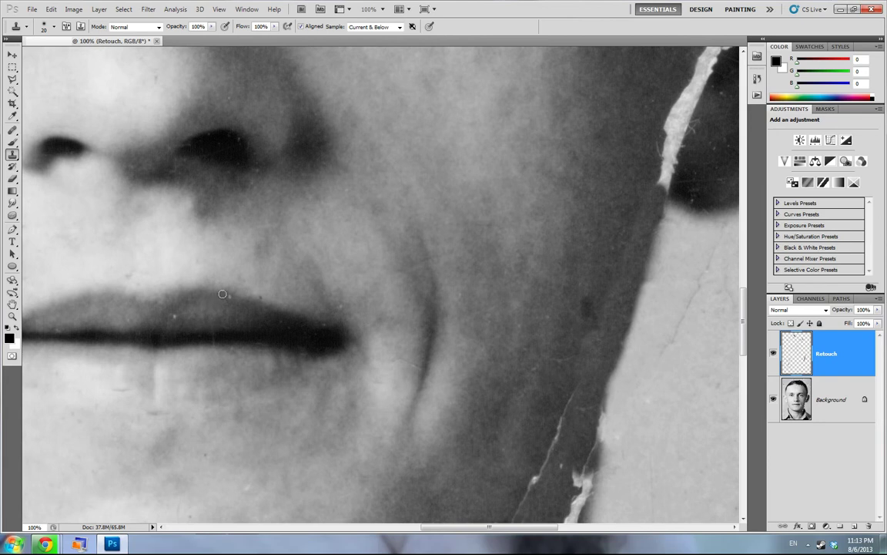
pyautogui.moveTo(219, 363); pyautogui.dragTo(266, 337)
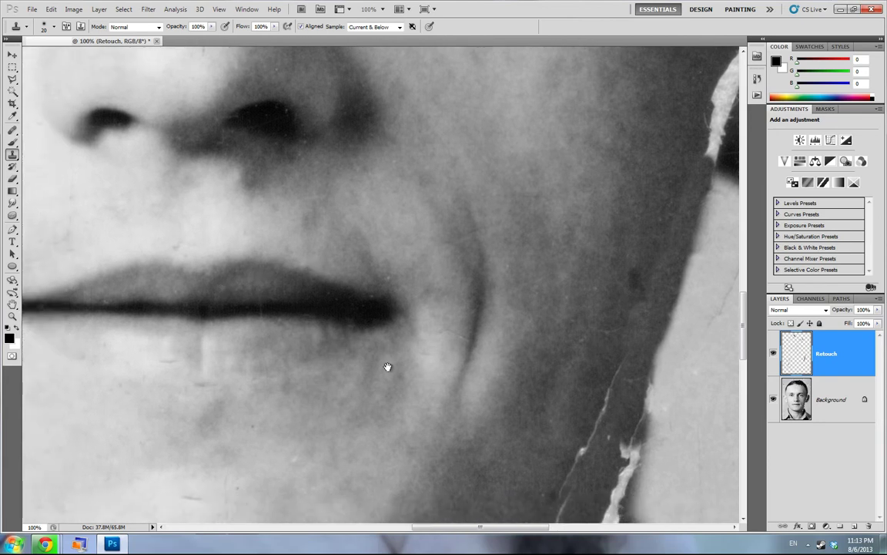
# Heal the short dark marks on the chin below the lower lip with the Healing Brush
pyautogui.hscroll(-3, 311, 268)
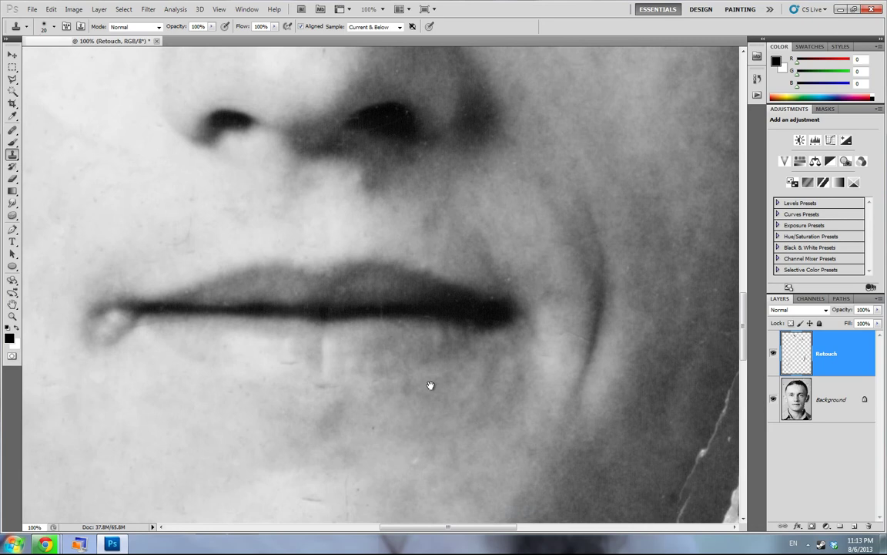
pyautogui.moveTo(342, 383); pyautogui.dragTo(393, 231)
pyautogui.press('j')
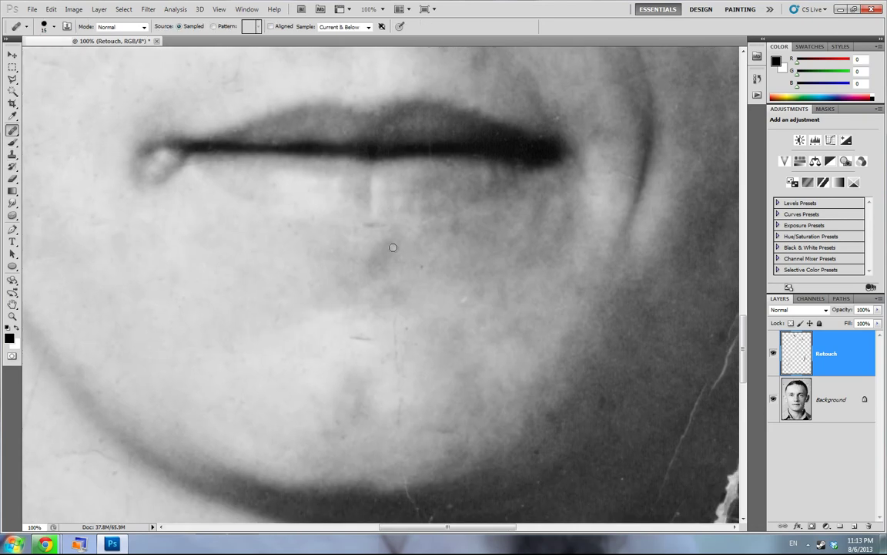
pyautogui.click(359, 339)
# Heal the thin crack running from the shadow under the chin onto the neck, using brush size 25
pyautogui.press(']')
pyautogui.press(']')
pyautogui.scroll(-5, 416, 365)
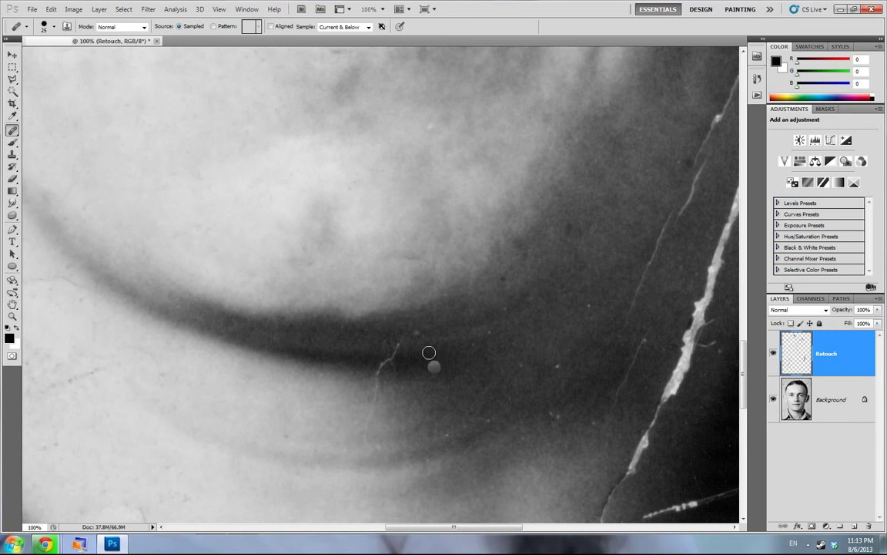
pyautogui.moveTo(394, 353)
pyautogui.mouseDown()
pyautogui.moveTo(378, 368)
pyautogui.moveTo(373, 420)
pyautogui.mouseUp()
pyautogui.moveTo(401, 428); pyautogui.dragTo(398, 314)
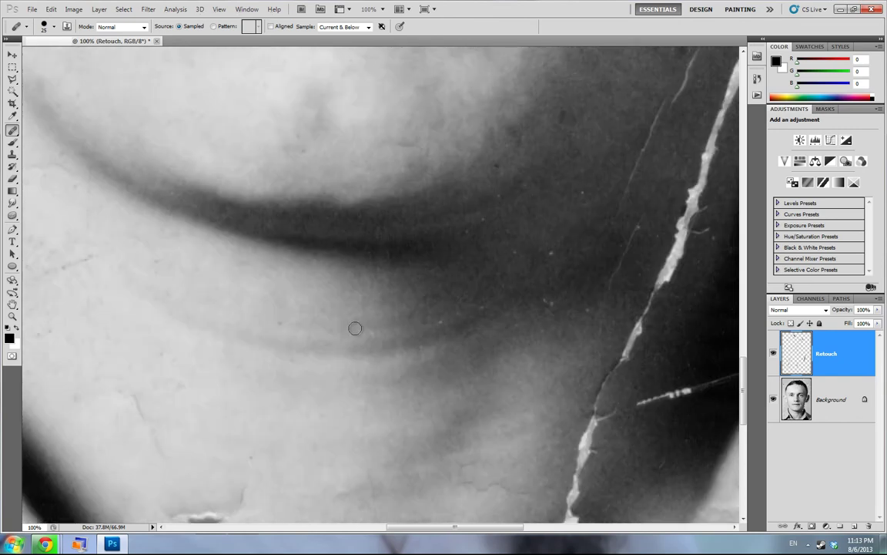
# Heal the faint vertical scratch and the short dotted line on the lit side of the neck beside the collar shadow
pyautogui.moveTo(291, 396); pyautogui.dragTo(442, 201)
pyautogui.moveTo(293, 92)
pyautogui.mouseDown()
pyautogui.moveTo(437, 280)
pyautogui.moveTo(467, 299)
pyautogui.mouseUp()
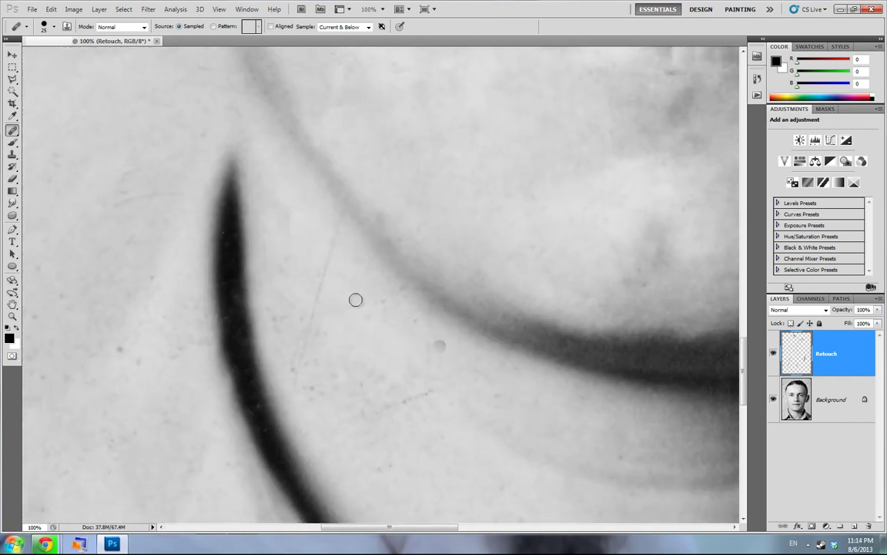
pyautogui.moveTo(342, 203); pyautogui.dragTo(302, 356)
pyautogui.moveTo(387, 357); pyautogui.dragTo(397, 279)
pyautogui.keyDown('alt'); pyautogui.click(366, 258); pyautogui.keyUp('alt')
pyautogui.moveTo(318, 255); pyautogui.dragTo(308, 294)
pyautogui.keyDown('alt'); pyautogui.click(411, 354); pyautogui.keyUp('alt')
pyautogui.moveTo(454, 316); pyautogui.dragTo(435, 339)
# Heal the light specks along the dark collar shadow on the lit side of the neck
pyautogui.scroll(-6, 435, 339)
pyautogui.hscroll(4, 435, 339)
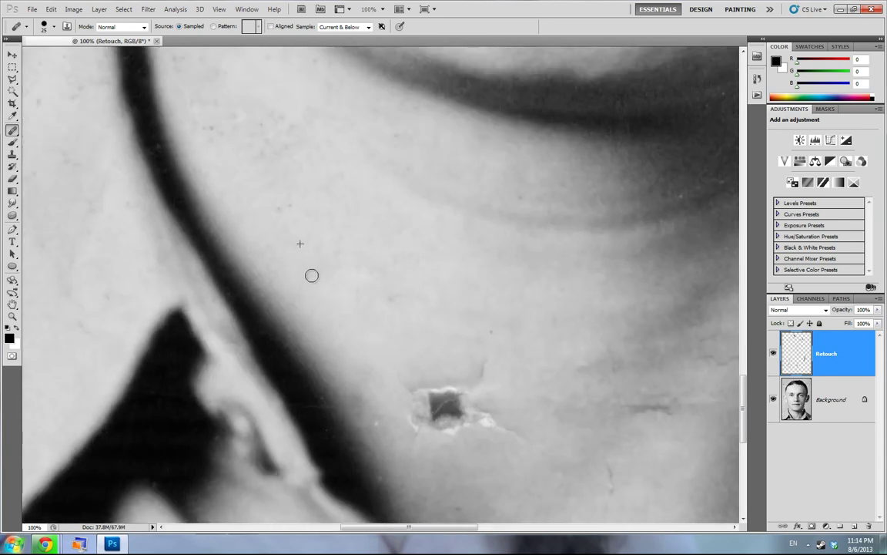
pyautogui.scroll(-6, 374, 267)
pyautogui.hscroll(4, 373, 268)
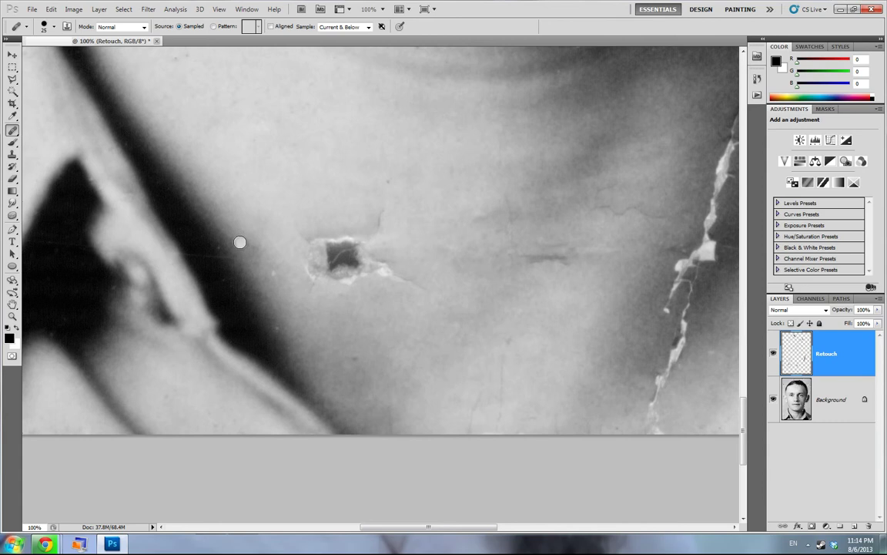
pyautogui.keyDown('alt'); pyautogui.click(213, 228); pyautogui.keyUp('alt')
pyautogui.moveTo(225, 259); pyautogui.dragTo(215, 255)
pyautogui.moveTo(226, 313)
pyautogui.mouseDown()
pyautogui.moveTo(537, 313)
pyautogui.moveTo(575, 301)
pyautogui.mouseUp()
# Heal the square hole and its torn edges in the lower neck with brush size up to 45, resampling nearby skin
pyautogui.hscroll(12, 267, 336)
pyautogui.scroll(1, 267, 337)
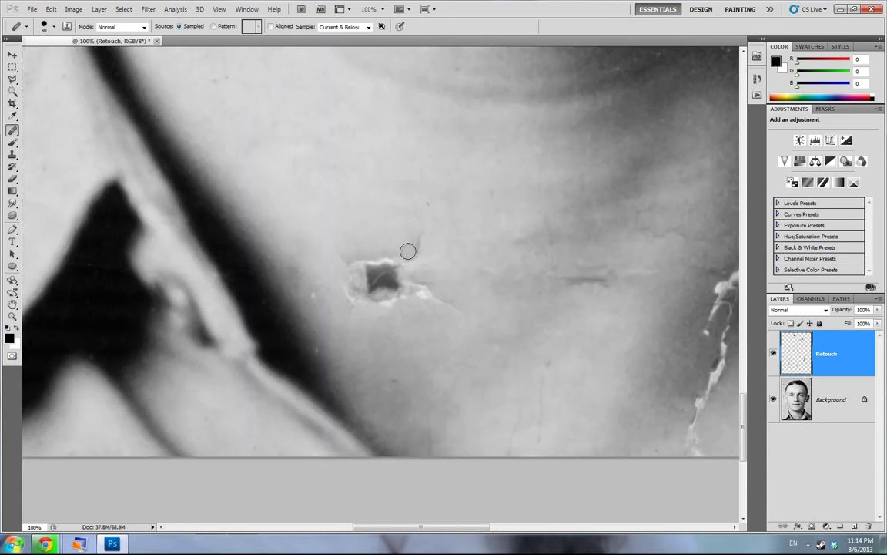
pyautogui.keyDown('alt'); pyautogui.click(313, 156); pyautogui.keyUp('alt')
pyautogui.moveTo(344, 261)
pyautogui.mouseDown()
pyautogui.moveTo(392, 263)
pyautogui.moveTo(427, 292)
pyautogui.moveTo(354, 299)
pyautogui.moveTo(381, 259)
pyautogui.moveTo(371, 259)
pyautogui.mouseUp()
pyautogui.click(464, 354)
pyautogui.keyDown('alt'); pyautogui.click(456, 251); pyautogui.keyUp('alt')
pyautogui.moveTo(452, 307); pyautogui.dragTo(455, 307)
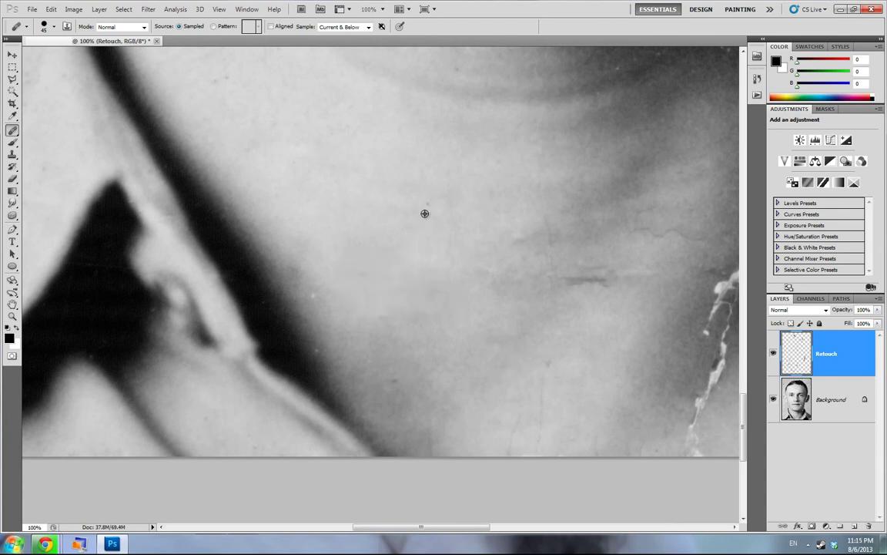
# Heal the dark horizontal mark on the lower neck and the bottom end of the long crack with brush size 50
pyautogui.moveTo(565, 387); pyautogui.dragTo(360, 310)
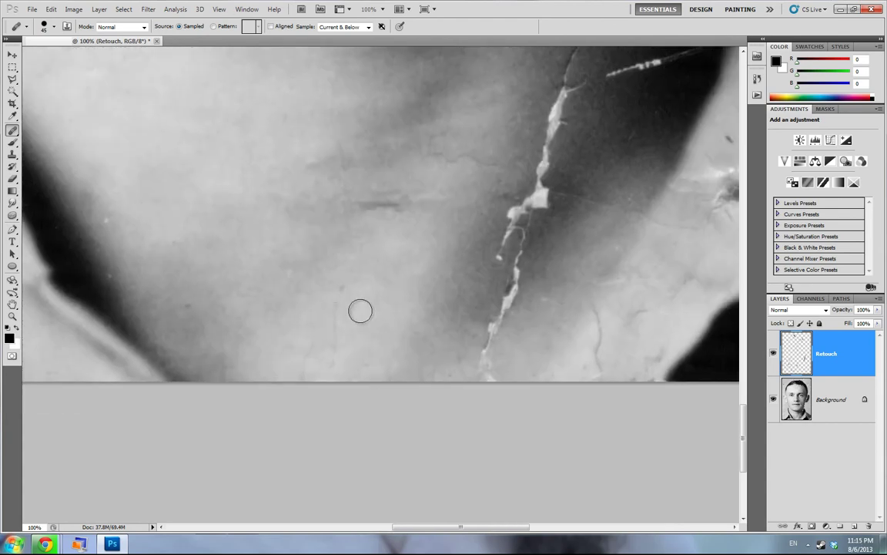
pyautogui.moveTo(382, 193)
pyautogui.mouseDown()
pyautogui.moveTo(343, 334)
pyautogui.moveTo(366, 344)
pyautogui.mouseUp()
pyautogui.press(']')
pyautogui.press(']')
pyautogui.press(']')
pyautogui.press(']')
pyautogui.press(']')
pyautogui.press(']')
pyautogui.press(']')
pyautogui.keyDown('alt'); pyautogui.click(218, 389); pyautogui.keyUp('alt')
pyautogui.moveTo(497, 389)
pyautogui.mouseDown()
pyautogui.moveTo(396, 307)
pyautogui.moveTo(368, 301)
pyautogui.moveTo(333, 387)
pyautogui.mouseUp()
pyautogui.keyDown('alt'); pyautogui.click(306, 357); pyautogui.keyUp('alt')
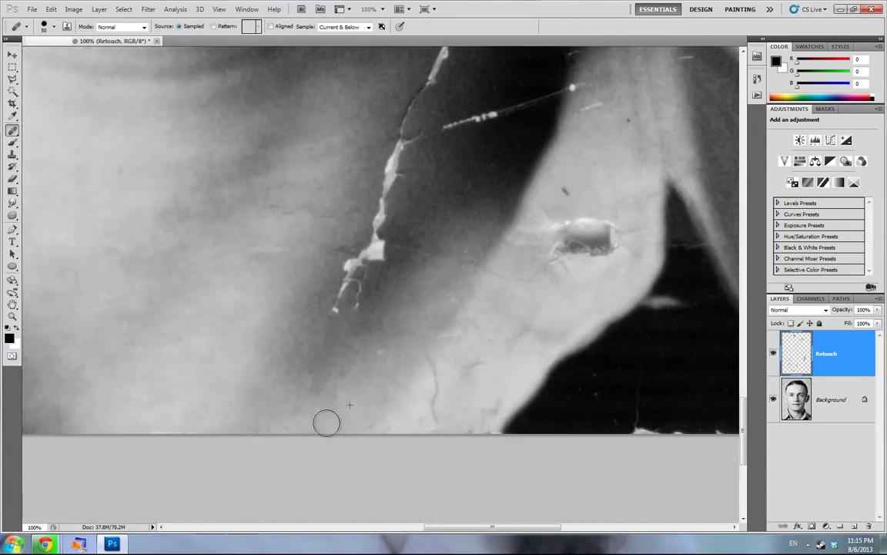
# Heal the forked lower section of the long neck crack with brush size 20
pyautogui.moveTo(417, 314); pyautogui.dragTo(409, 328)
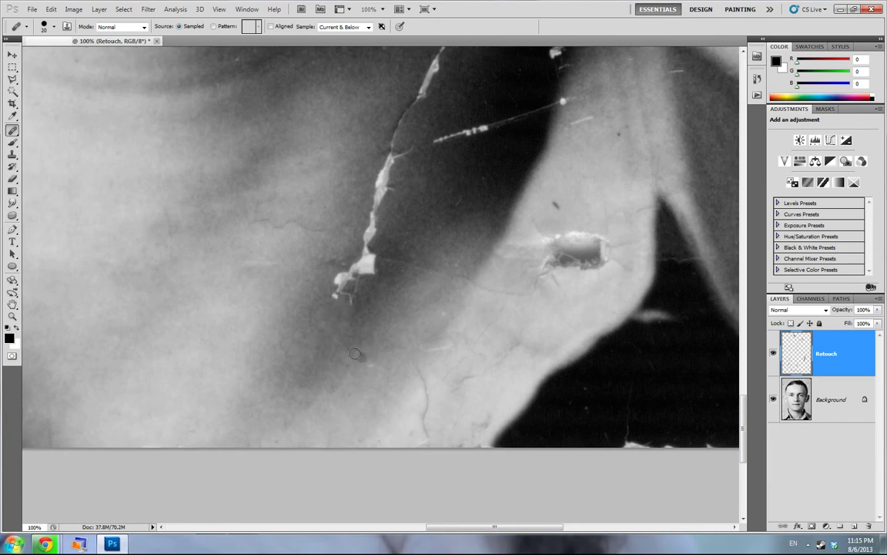
pyautogui.moveTo(363, 267); pyautogui.dragTo(368, 259)
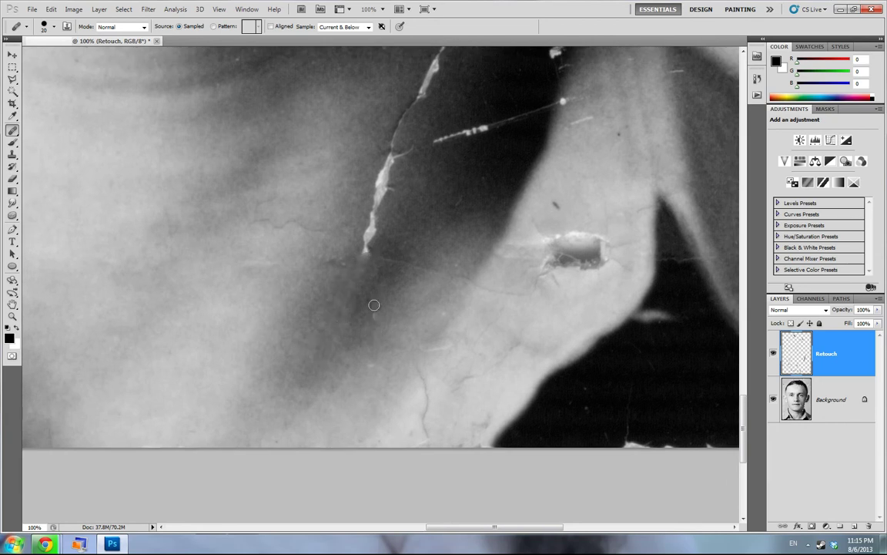
pyautogui.moveTo(374, 305); pyautogui.dragTo(355, 322)
# Heal the next section up the neck crack and the diagonal scratch across the dark neck shadow, reducing the brush to size 10
pyautogui.scroll(2, 369, 143)
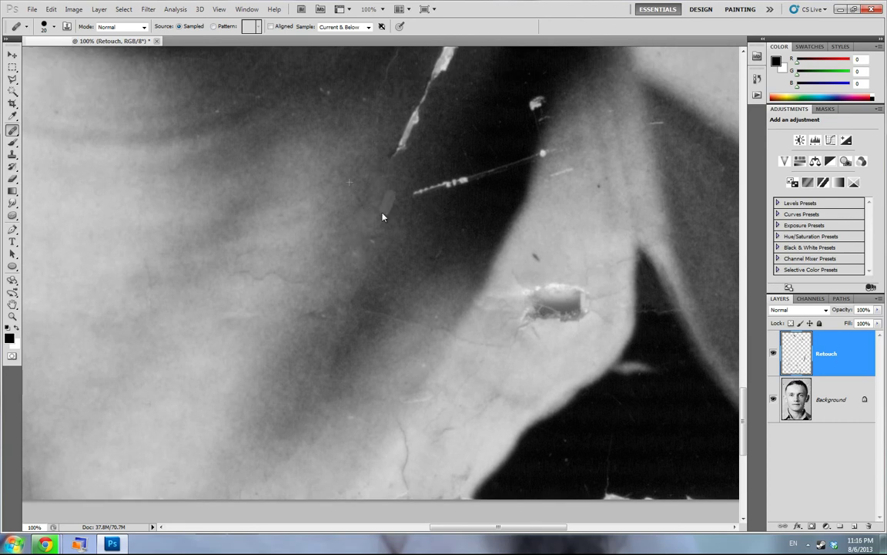
pyautogui.scroll(5, 374, 236)
pyautogui.hscroll(2, 355, 291)
pyautogui.hscroll(1, 341, 253)
pyautogui.press('[')
pyautogui.press('[')
pyautogui.moveTo(392, 258)
pyautogui.mouseDown()
pyautogui.moveTo(398, 308)
pyautogui.moveTo(372, 268)
pyautogui.moveTo(391, 234)
pyautogui.mouseUp()
pyautogui.moveTo(451, 267); pyautogui.dragTo(439, 332)
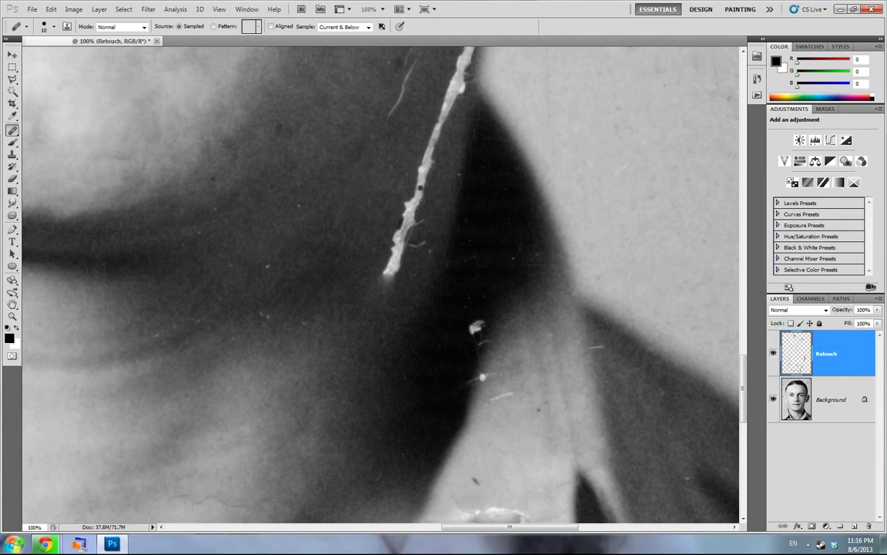
# Heal the white spots and short scratches where the dark neck shadow meets the light collar, with brush size 30
pyautogui.press(']')
pyautogui.press(']')
pyautogui.press(']')
pyautogui.moveTo(473, 348); pyautogui.dragTo(477, 345)
pyautogui.click(469, 349)
pyautogui.moveTo(505, 431); pyautogui.dragTo(504, 424)
pyautogui.scroll(-3, 481, 362)
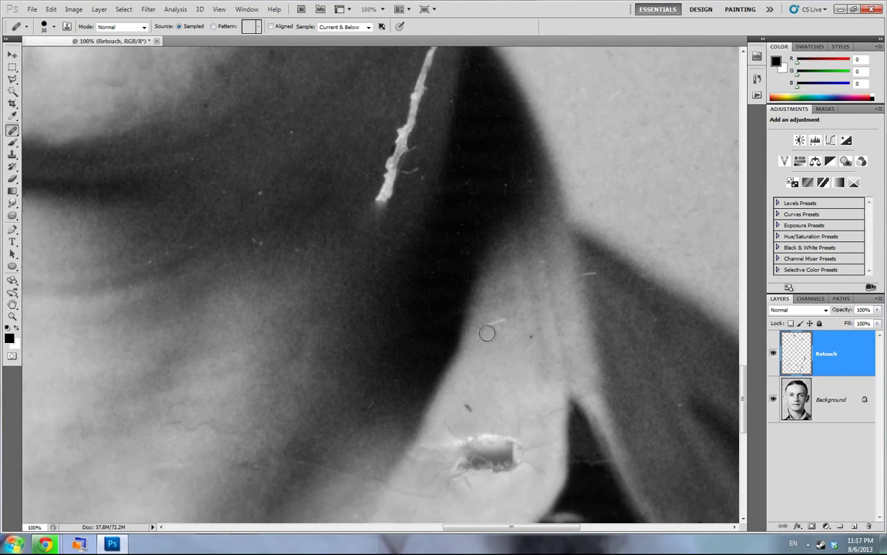
pyautogui.moveTo(500, 228); pyautogui.dragTo(524, 373)
# Heal the wide crack further up the shaded neck toward the jaw with brush size 25
pyautogui.moveTo(405, 298)
pyautogui.mouseDown()
pyautogui.moveTo(364, 329)
pyautogui.moveTo(402, 255)
pyautogui.mouseUp()
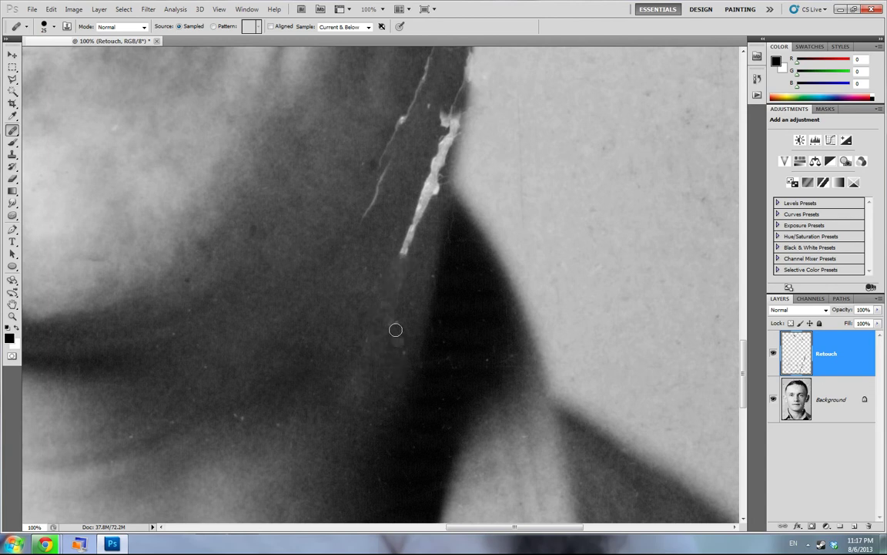
pyautogui.moveTo(382, 333); pyautogui.dragTo(380, 320)
pyautogui.moveTo(351, 355); pyautogui.dragTo(352, 381)
pyautogui.moveTo(404, 343); pyautogui.dragTo(398, 489)
# Heal the thin crack running parallel to the wide one on the shaded jaw, finishing with brush size 20
pyautogui.moveTo(355, 346); pyautogui.dragTo(369, 291)
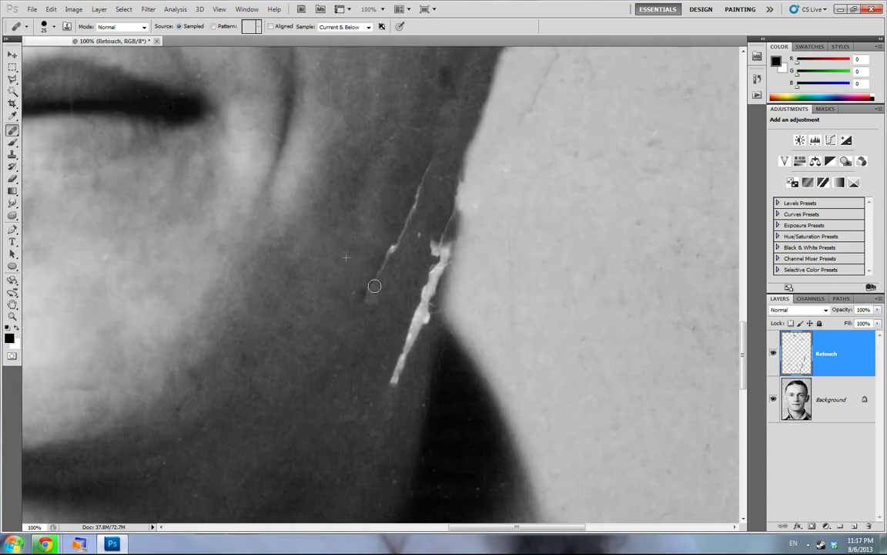
pyautogui.scroll(2, 381, 305)
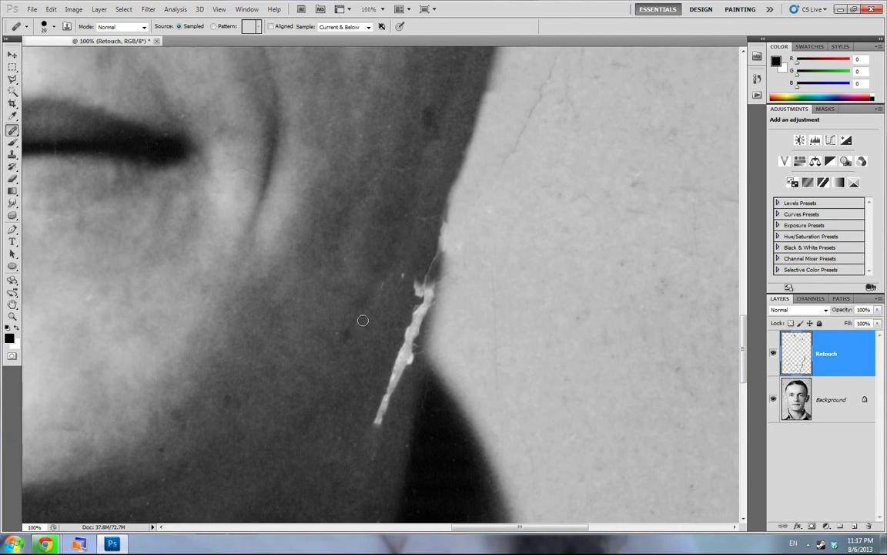
pyautogui.moveTo(449, 398); pyautogui.dragTo(376, 320)
pyautogui.scroll(5, 407, 306)
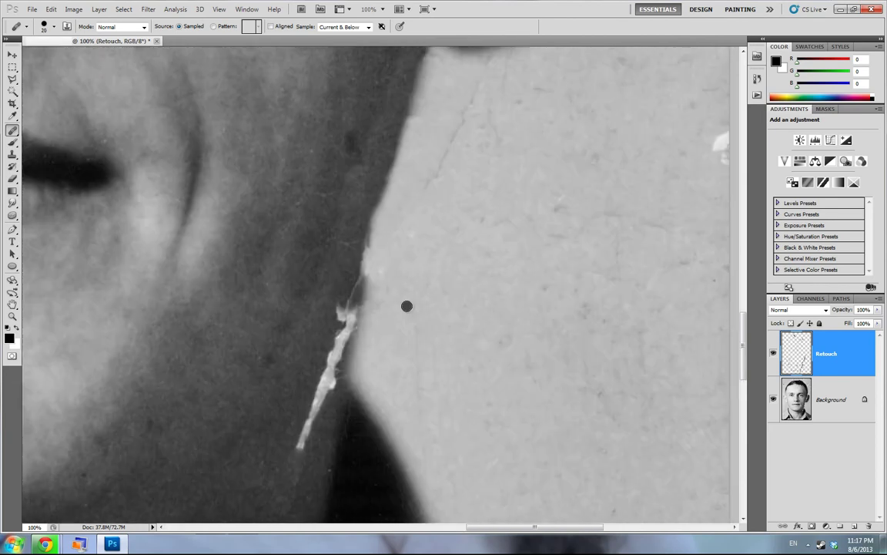
# Heal the wide crack up to just below the jaw's edge with brush size 50, resampling the shaded skin
pyautogui.moveTo(418, 152); pyautogui.dragTo(418, 170)
pyautogui.press(']')
pyautogui.press(']')
pyautogui.press(']')
pyautogui.keyDown('alt'); pyautogui.click(385, 206); pyautogui.keyUp('alt')
pyautogui.moveTo(272, 388); pyautogui.dragTo(261, 228)
pyautogui.keyDown('alt'); pyautogui.click(258, 256); pyautogui.keyUp('alt')
pyautogui.moveTo(292, 304); pyautogui.dragTo(326, 215)
pyautogui.moveTo(381, 193); pyautogui.dragTo(376, 244)
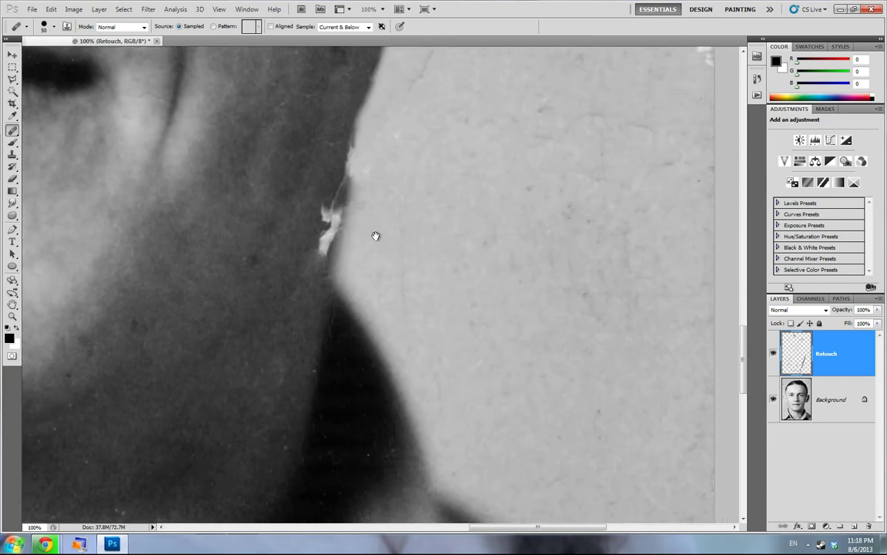
# Repair the white damage along the face edge below the ear with the Healing Brush, enlarging it to size 90
pyautogui.scroll(7, 355, 223)
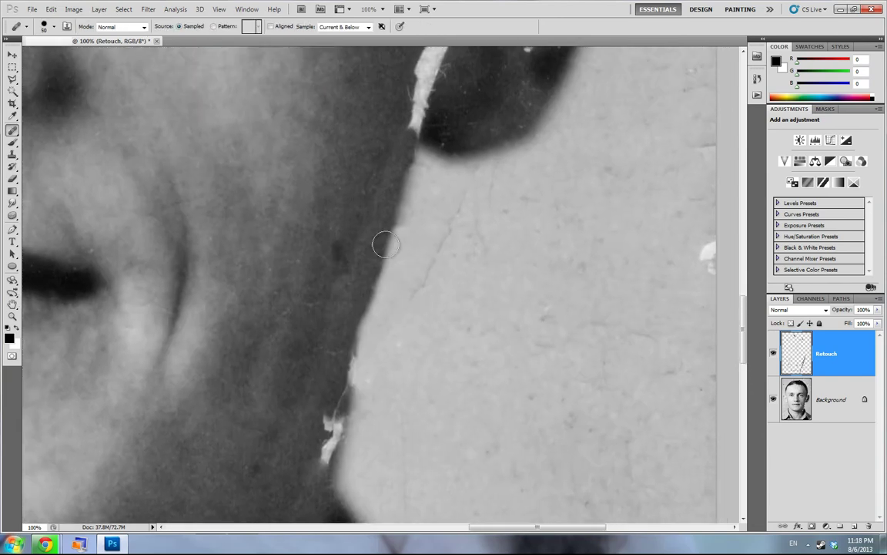
pyautogui.moveTo(398, 230); pyautogui.dragTo(394, 247)
pyautogui.moveTo(416, 370); pyautogui.dragTo(428, 328)
pyautogui.hotkey('ctrl', '-')
pyautogui.hotkey('ctrl', '-')
pyautogui.hotkey('ctrl', '-')
pyautogui.hotkey('ctrl', '+')
pyautogui.hotkey('ctrl', '+')
pyautogui.hotkey('ctrl', '+')
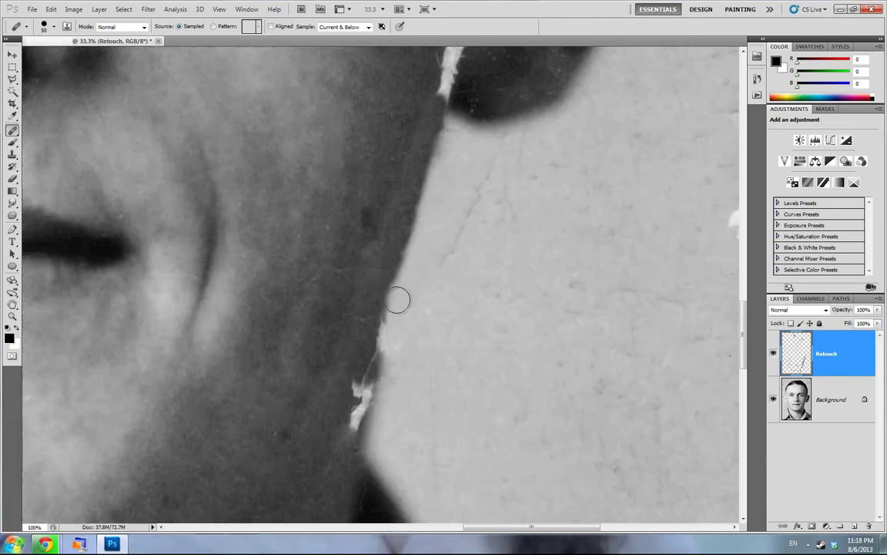
pyautogui.moveTo(393, 288)
pyautogui.mouseDown()
pyautogui.moveTo(386, 337)
pyautogui.moveTo(412, 402)
pyautogui.mouseUp()
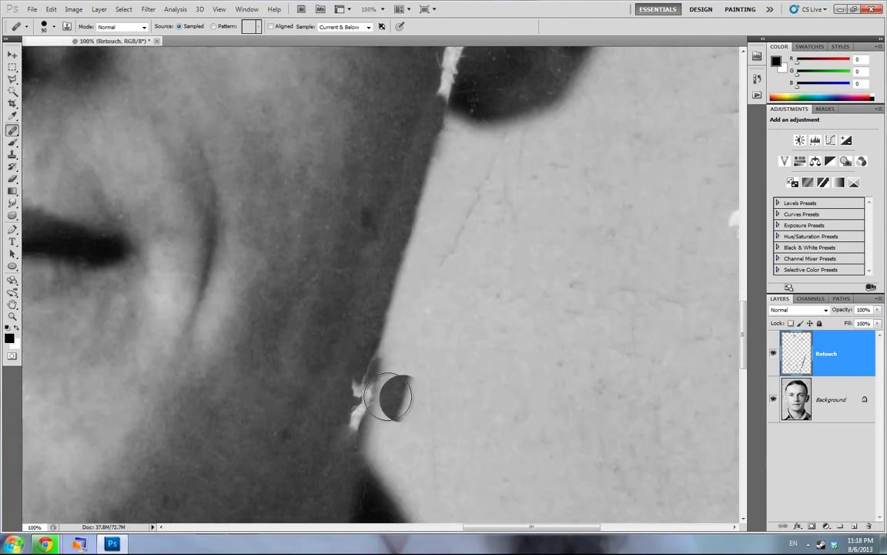
pyautogui.scroll(-2, 404, 370)
pyautogui.scroll(-3, 404, 362)
pyautogui.moveTo(352, 299); pyautogui.dragTo(426, 393)
pyautogui.hotkey('ctrl', 'z')
# Clone over the remaining tear on the neck edge above the collar with the Clone Stamp at brush size 80
pyautogui.press('s')
pyautogui.press(']')
pyautogui.press(']')
pyautogui.press(']')
pyautogui.moveTo(370, 290)
pyautogui.mouseDown()
pyautogui.moveTo(373, 264)
pyautogui.moveTo(366, 316)
pyautogui.moveTo(369, 309)
pyautogui.moveTo(354, 321)
pyautogui.moveTo(387, 335)
pyautogui.moveTo(402, 275)
pyautogui.moveTo(396, 340)
pyautogui.mouseUp()
pyautogui.press(']')
pyautogui.press(']')
pyautogui.hotkey('ctrl', 'z')
pyautogui.press(']')
pyautogui.moveTo(367, 264)
pyautogui.mouseDown()
pyautogui.moveTo(400, 299)
pyautogui.moveTo(390, 362)
pyautogui.mouseUp()
pyautogui.hotkey('ctrl', '-')
pyautogui.hotkey('ctrl', '-')
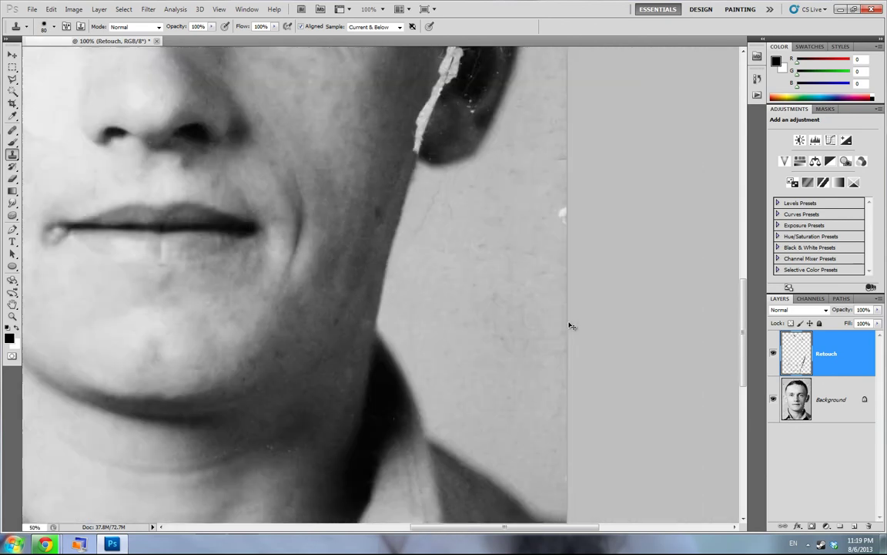
# Toggle the Retouch layer's visibility to compare the retouched portrait with the original
pyautogui.moveTo(569, 322); pyautogui.dragTo(689, 396)
pyautogui.click(773, 353)
pyautogui.click(773, 353)
pyautogui.click(774, 353)
pyautogui.click(773, 353)
pyautogui.moveTo(459, 285); pyautogui.dragTo(223, 247)
# Heal the diagonal crack and the white spot in the light background below the ear with brush size 40
pyautogui.hotkey('ctrl', '+')
pyautogui.hotkey('ctrl', '+')
pyautogui.moveTo(433, 290); pyautogui.dragTo(435, 291)
pyautogui.press('j')
pyautogui.keyDown('alt'); pyautogui.click(445, 258); pyautogui.keyUp('alt')
pyautogui.press('[')
pyautogui.press('[')
pyautogui.press('[')
pyautogui.press('[')
pyautogui.moveTo(509, 244); pyautogui.dragTo(506, 230)
pyautogui.click(340, 285)
pyautogui.click(500, 124)
pyautogui.moveTo(336, 176)
pyautogui.mouseDown()
pyautogui.moveTo(275, 178)
pyautogui.moveTo(289, 266)
pyautogui.moveTo(296, 175)
pyautogui.mouseUp()
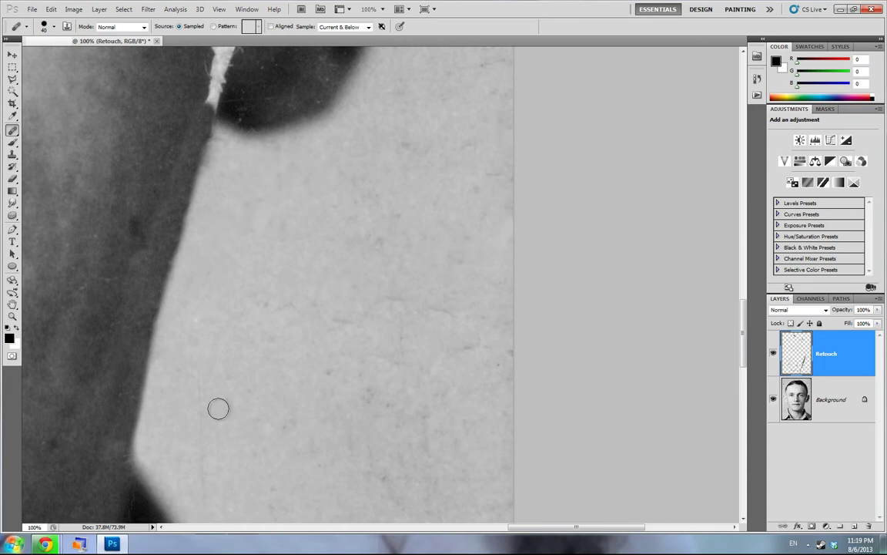
# Clone shaded cheek skin over the white tear beside the earlobe with the Clone Stamp at brush size 50
pyautogui.moveTo(387, 519); pyautogui.dragTo(503, 441)
pyautogui.moveTo(346, 52)
pyautogui.mouseDown()
pyautogui.moveTo(339, 419)
pyautogui.moveTo(329, 446)
pyautogui.mouseUp()
pyautogui.press('s')
pyautogui.keyDown('alt'); pyautogui.click(293, 268); pyautogui.keyUp('alt')
pyautogui.moveTo(343, 327); pyautogui.dragTo(310, 406)
pyautogui.moveTo(351, 314); pyautogui.dragTo(370, 263)
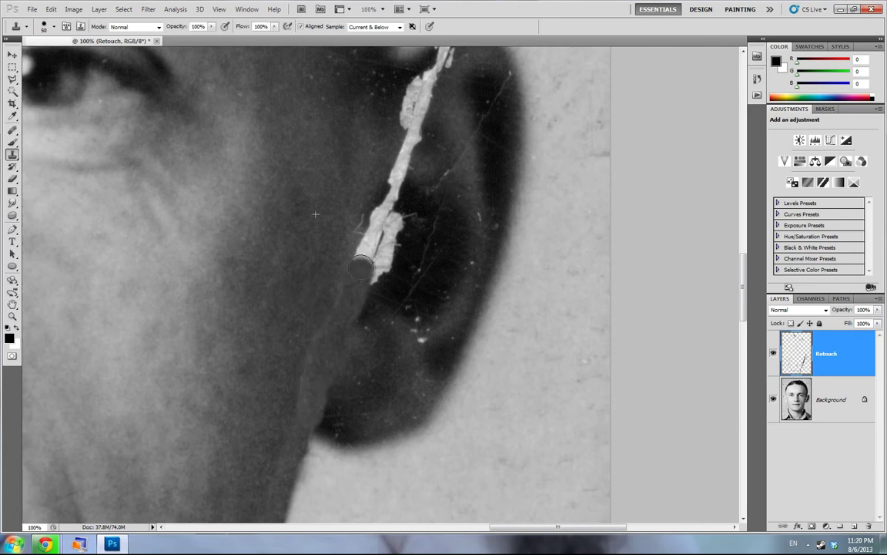
# Heal the bright specks and short scratch in the dark lower part of the ear with brush size 10
pyautogui.hotkey('ctrl', '+')
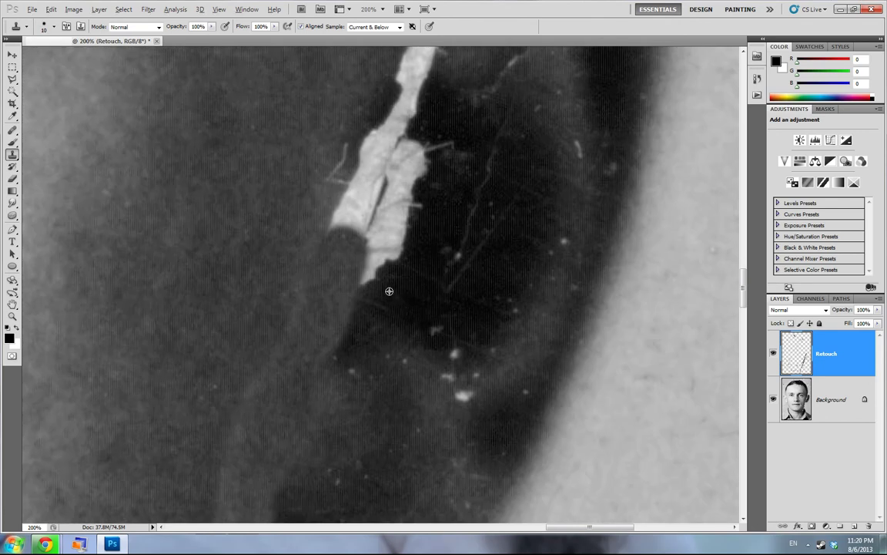
pyautogui.moveTo(460, 350); pyautogui.dragTo(426, 333)
pyautogui.press('j')
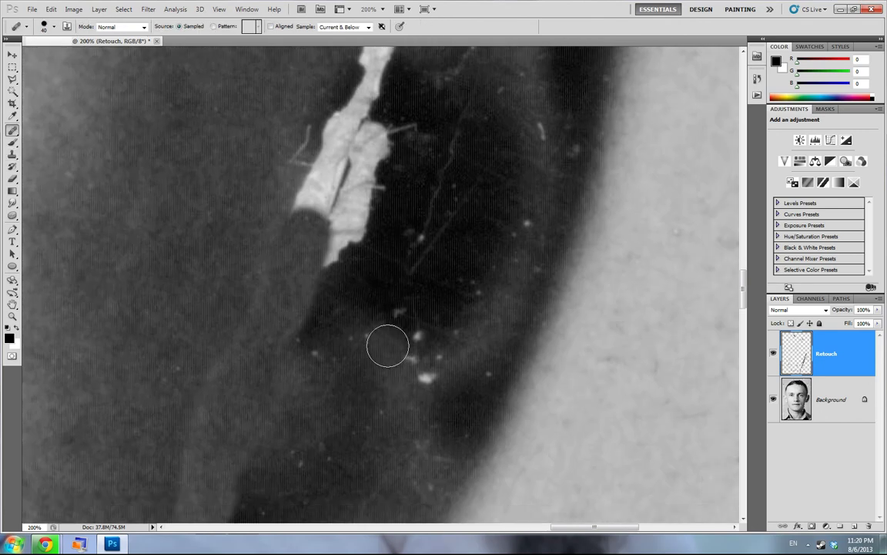
pyautogui.scroll(-1, 401, 394)
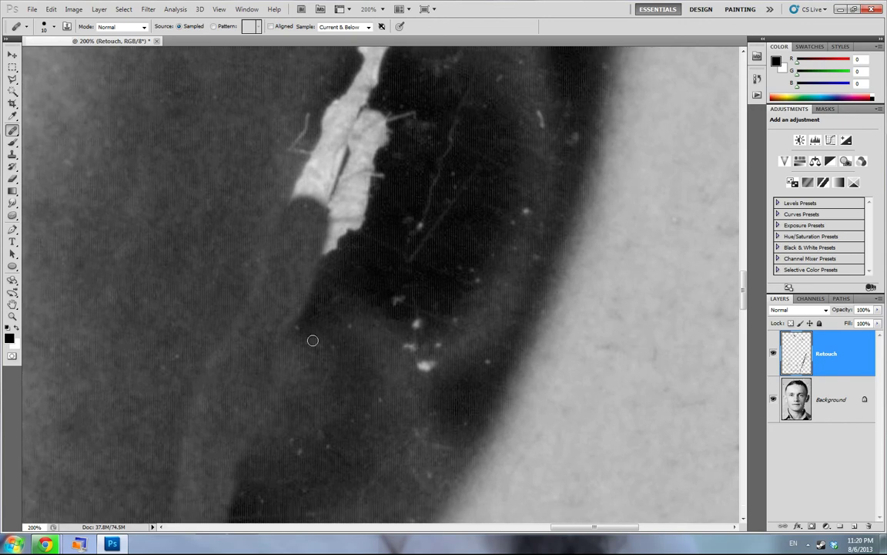
pyautogui.moveTo(441, 343)
pyautogui.mouseDown()
pyautogui.moveTo(430, 356)
pyautogui.moveTo(401, 338)
pyautogui.mouseUp()
pyautogui.moveTo(383, 317)
pyautogui.mouseDown()
pyautogui.moveTo(415, 326)
pyautogui.moveTo(369, 323)
pyautogui.mouseUp()
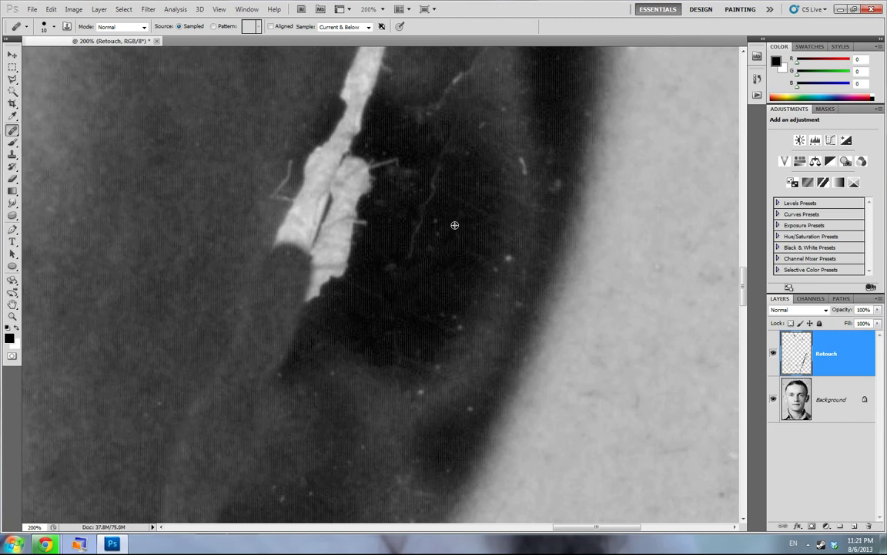
# Heal the thin scratches running up through the inside and rim of the ear
pyautogui.scroll(6, 452, 203)
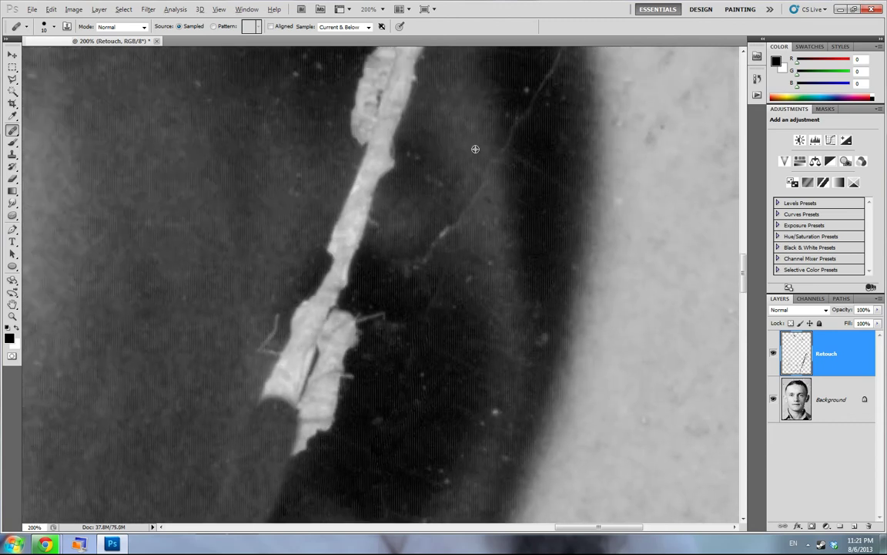
pyautogui.moveTo(442, 232); pyautogui.dragTo(366, 300)
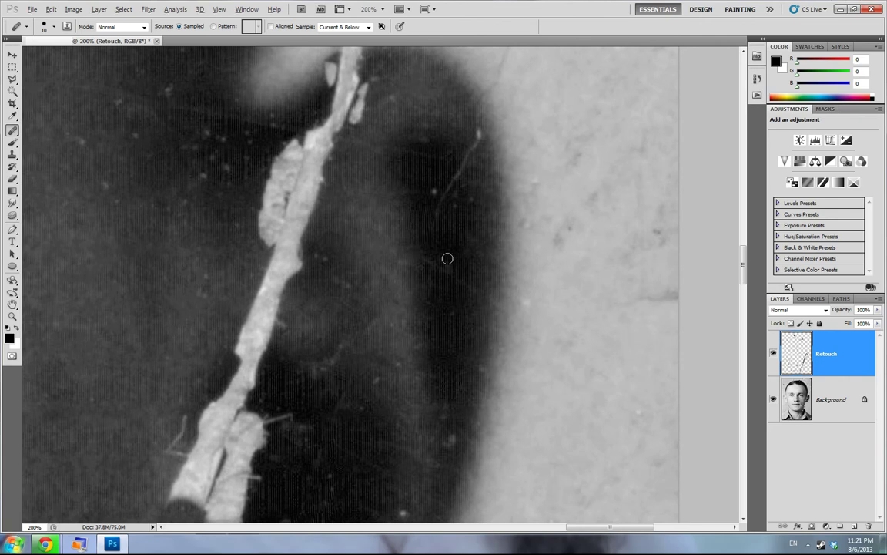
pyautogui.scroll(-10, 429, 174)
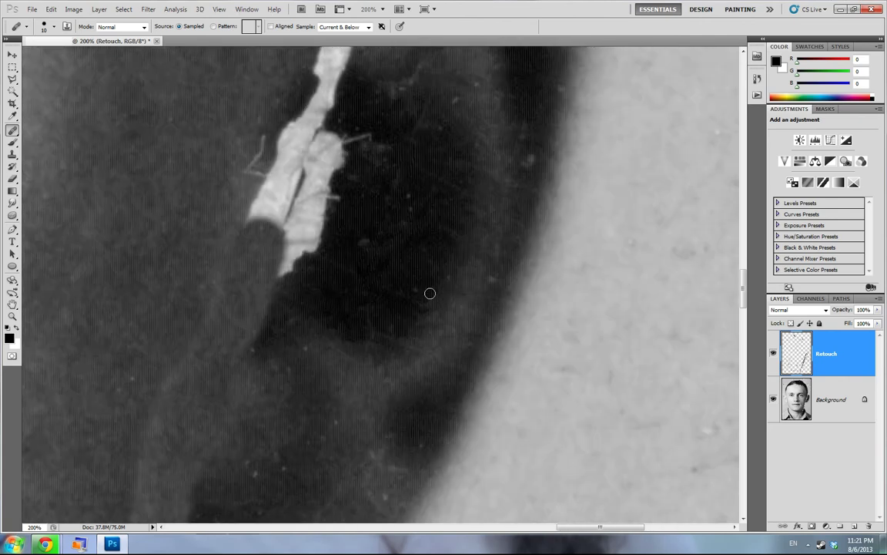
pyautogui.moveTo(362, 248)
pyautogui.mouseDown()
pyautogui.moveTo(371, 296)
pyautogui.moveTo(329, 252)
pyautogui.moveTo(349, 211)
pyautogui.mouseUp()
# Clone dark inner-ear tone over the ear side of the white tear with the Clone Stamp
pyautogui.press('s')
pyautogui.keyDown('alt'); pyautogui.click(399, 277); pyautogui.keyUp('alt')
pyautogui.keyDown('alt'); pyautogui.click(413, 219); pyautogui.keyUp('alt')
pyautogui.moveTo(339, 166); pyautogui.dragTo(344, 123)
pyautogui.hotkey('ctrl', '-')
pyautogui.hotkey('ctrl', '-')
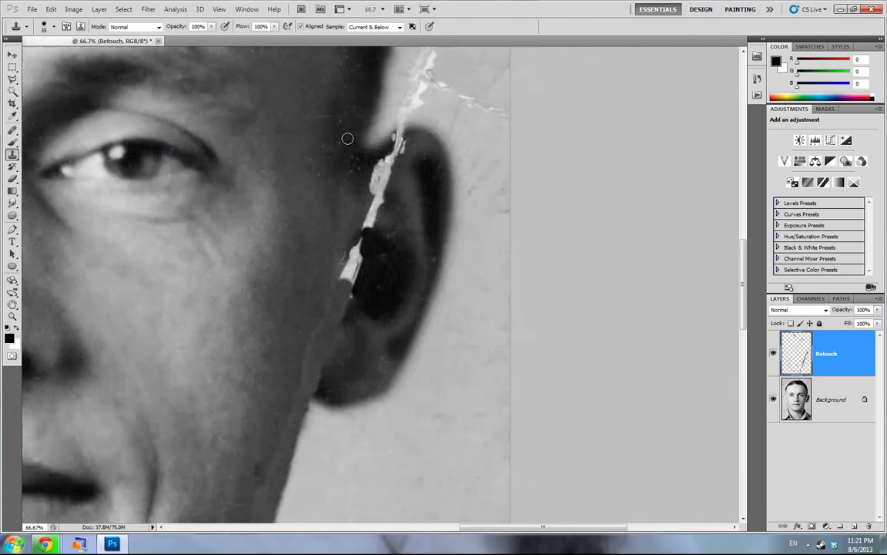
# Clone shaded cheek skin over the cheek side of the white tear beside the ear opening with the Clone Stamp at brush size 35
pyautogui.hotkey('ctrl', '+')
pyautogui.hotkey('ctrl', '+')
pyautogui.moveTo(375, 196); pyautogui.dragTo(419, 265)
pyautogui.hotkey('ctrl', '-')
pyautogui.keyDown('alt'); pyautogui.click(344, 211); pyautogui.keyUp('alt')
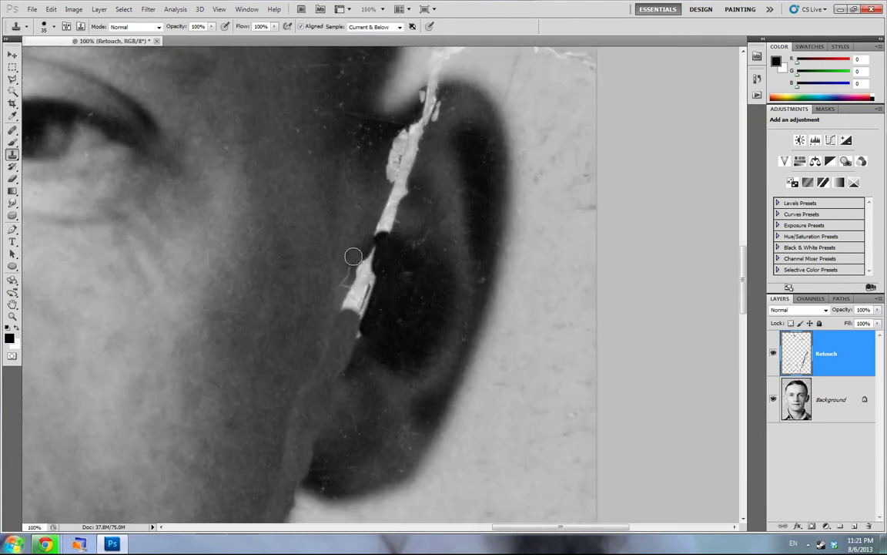
pyautogui.moveTo(356, 281); pyautogui.dragTo(340, 288)
pyautogui.moveTo(320, 377)
pyautogui.mouseDown()
pyautogui.moveTo(297, 242)
pyautogui.moveTo(309, 248)
pyautogui.mouseUp()
# Heal the light streak where the cheek meets the earlobe with the Healing Brush at size 35 and check it against the original
pyautogui.press('j')
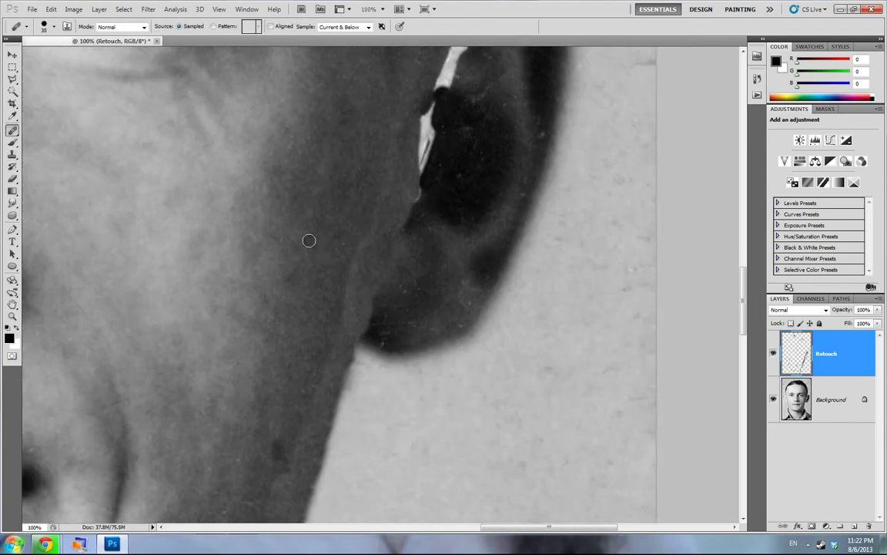
pyautogui.moveTo(368, 240); pyautogui.dragTo(346, 316)
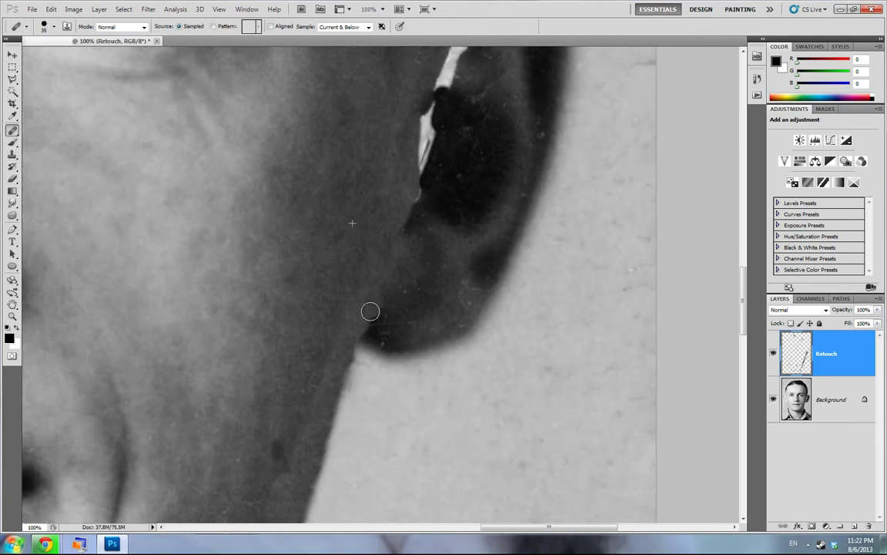
pyautogui.click(773, 353)
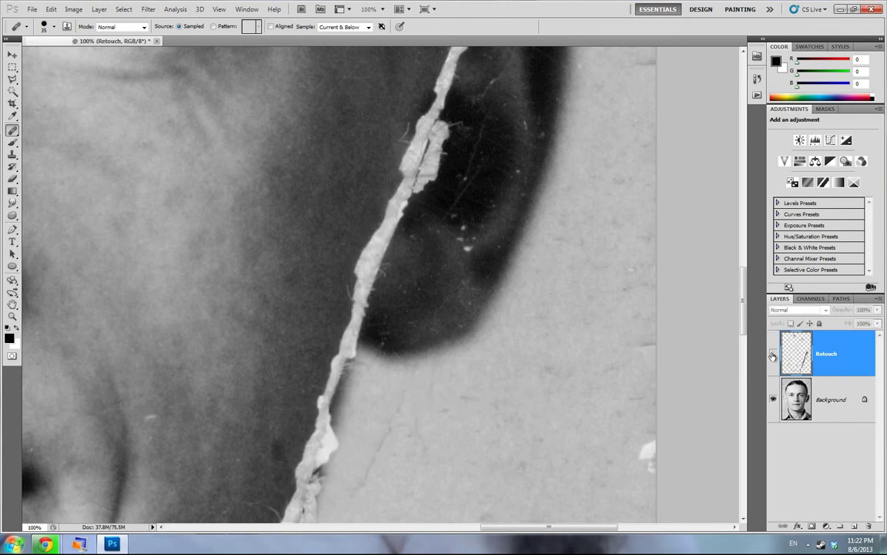
pyautogui.click(772, 354)
pyautogui.press('e')
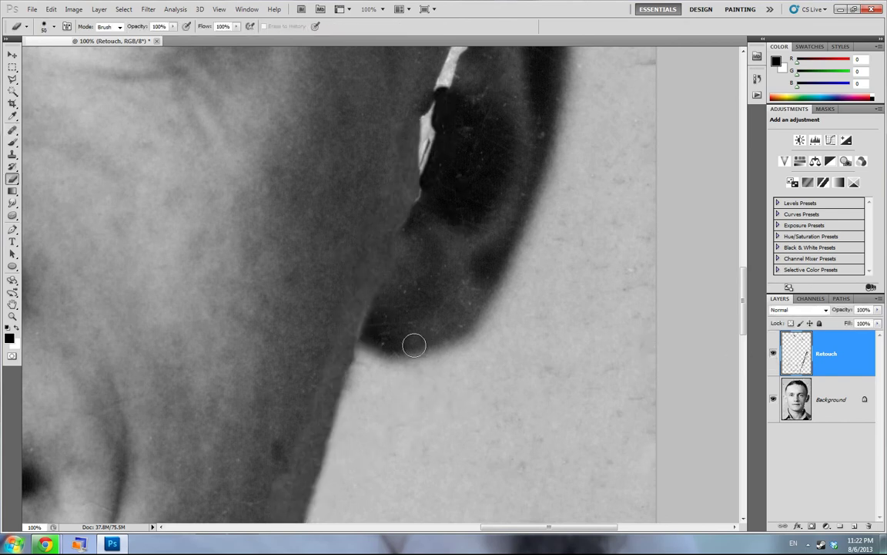
pyautogui.scroll(2, 376, 327)
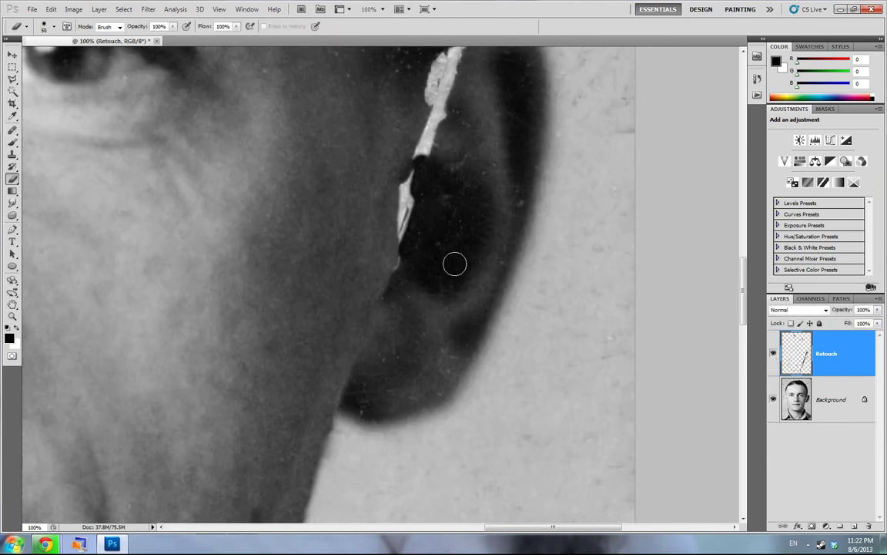
# Clone cheek skin over the remaining white tear beside the dark ear opening with the Clone Stamp at brush size 50
pyautogui.hotkey('ctrl', '-')
pyautogui.hotkey('ctrl', '-')
pyautogui.hotkey('ctrl', '-')
pyautogui.hotkey('ctrl', '-')
pyautogui.moveTo(428, 273)
pyautogui.mouseDown()
pyautogui.moveTo(446, 277)
pyautogui.moveTo(437, 309)
pyautogui.mouseUp()
pyautogui.hotkey('ctrl', '+')
pyautogui.hotkey('ctrl', '+')
pyautogui.hotkey('ctrl', '+')
pyautogui.hotkey('ctrl', '+')
pyautogui.press('s')
pyautogui.moveTo(348, 257)
pyautogui.mouseDown()
pyautogui.moveTo(432, 188)
pyautogui.moveTo(406, 293)
pyautogui.moveTo(445, 289)
pyautogui.mouseUp()
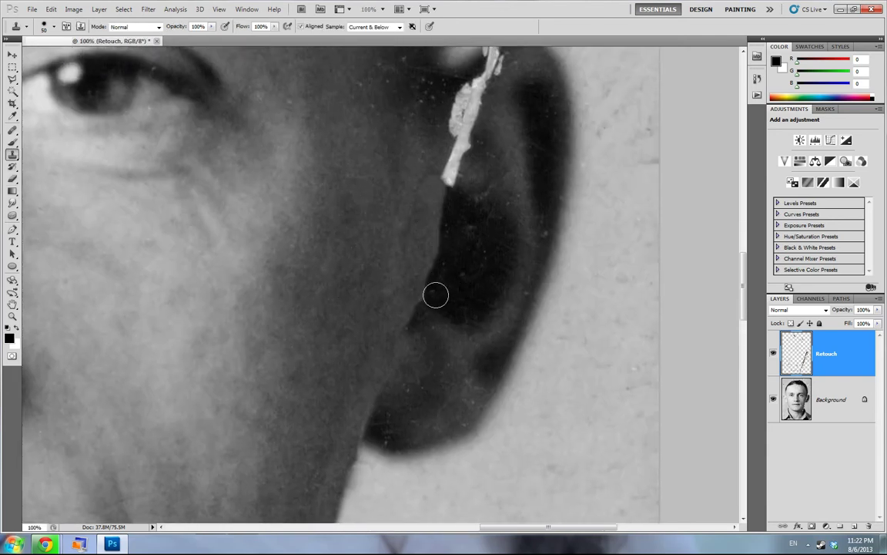
# Clone dark ear tone over the ragged white patches along the upper tear with the Clone Stamp at brush size 35
pyautogui.moveTo(464, 239); pyautogui.dragTo(445, 313)
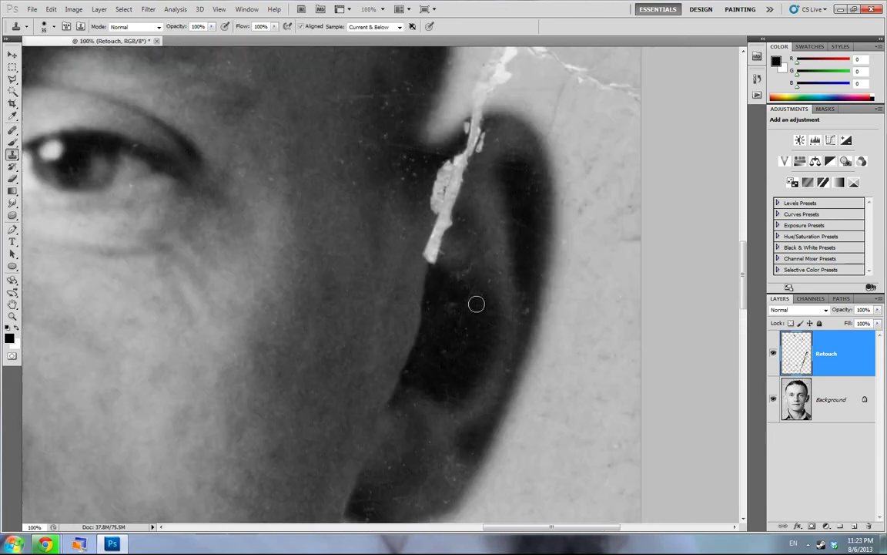
pyautogui.moveTo(485, 265); pyautogui.dragTo(480, 299)
pyautogui.keyDown('alt'); pyautogui.click(473, 206); pyautogui.keyUp('alt')
pyautogui.moveTo(455, 205)
pyautogui.mouseDown()
pyautogui.moveTo(442, 222)
pyautogui.moveTo(454, 196)
pyautogui.mouseUp()
pyautogui.moveTo(506, 191); pyautogui.dragTo(495, 216)
pyautogui.moveTo(406, 217)
pyautogui.mouseDown()
pyautogui.moveTo(456, 184)
pyautogui.moveTo(455, 205)
pyautogui.mouseUp()
# Clone clean background over the white tear and crack above the ear with a larger brush, and rebuild the hair edge beside it
pyautogui.keyDown('alt'); pyautogui.click(521, 136); pyautogui.keyUp('alt')
pyautogui.moveTo(561, 260); pyautogui.dragTo(509, 370)
pyautogui.press(']')
pyautogui.press(']')
pyautogui.press(']')
pyautogui.press(']')
pyautogui.press(']')
pyautogui.press(']')
pyautogui.press(']')
pyautogui.keyDown('alt'); pyautogui.click(537, 145); pyautogui.keyUp('alt')
pyautogui.moveTo(404, 270)
pyautogui.mouseDown()
pyautogui.moveTo(387, 290)
pyautogui.moveTo(428, 241)
pyautogui.moveTo(418, 266)
pyautogui.moveTo(452, 170)
pyautogui.moveTo(443, 131)
pyautogui.moveTo(465, 94)
pyautogui.moveTo(462, 62)
pyautogui.mouseUp()
pyautogui.keyDown('alt'); pyautogui.click(528, 185); pyautogui.keyUp('alt')
pyautogui.keyDown('alt'); pyautogui.click(393, 76); pyautogui.keyUp('alt')
pyautogui.click(427, 112)
pyautogui.moveTo(466, 214)
pyautogui.mouseDown()
pyautogui.moveTo(552, 196)
pyautogui.moveTo(560, 260)
pyautogui.mouseUp()
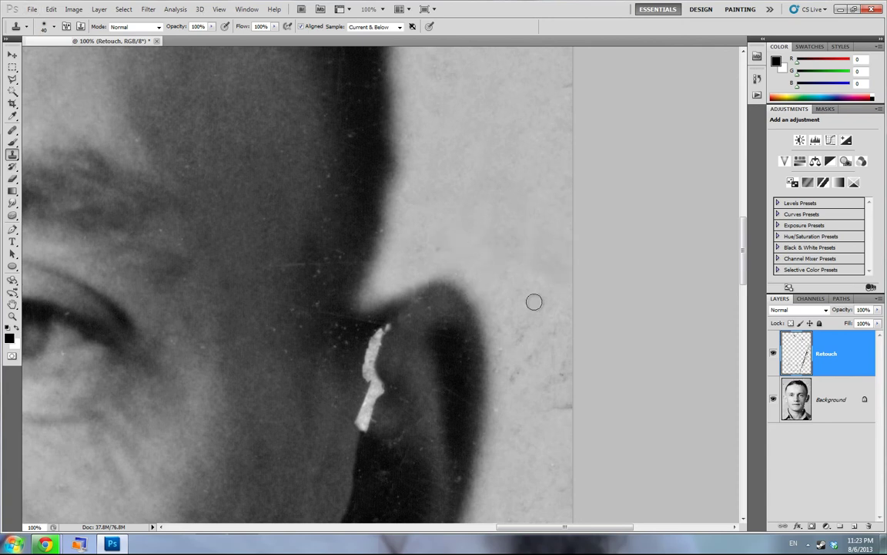
# Clone surrounding skin over the last white tear strip in front of the upper ear at brush size 40 and compare the portrait with the original
pyautogui.moveTo(361, 241); pyautogui.dragTo(388, 191)
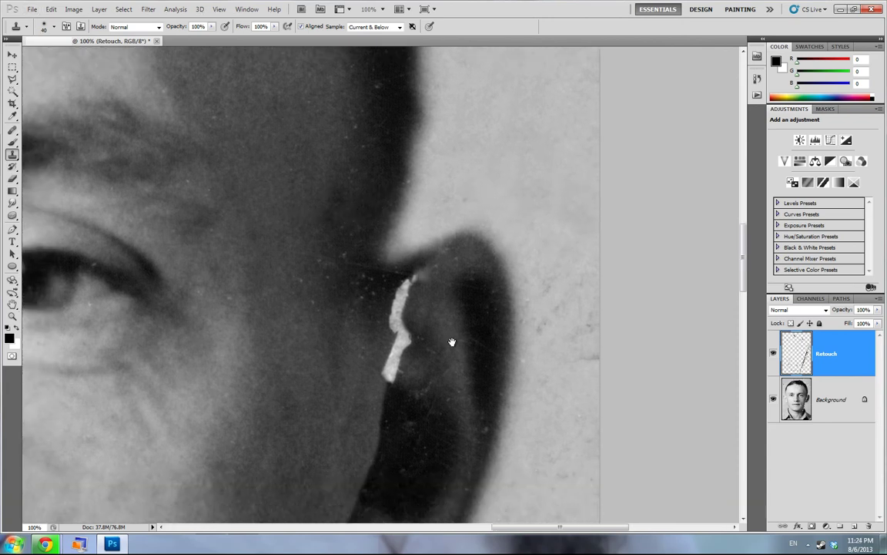
pyautogui.moveTo(452, 342); pyautogui.dragTo(446, 276)
pyautogui.moveTo(399, 213); pyautogui.dragTo(391, 238)
pyautogui.hotkey('ctrl', '-')
pyautogui.hotkey('ctrl', '-')
pyautogui.hotkey('ctrl', '-')
pyautogui.hotkey('ctrl', '-')
pyautogui.hotkey('ctrl', '+')
pyautogui.hotkey('ctrl', '+')
pyautogui.hotkey('ctrl', '+')
pyautogui.hotkey('ctrl', '+')
pyautogui.moveTo(401, 279)
pyautogui.mouseDown()
pyautogui.moveTo(402, 289)
pyautogui.moveTo(389, 282)
pyautogui.moveTo(404, 255)
pyautogui.moveTo(399, 237)
pyautogui.mouseUp()
pyautogui.hotkey('ctrl', '-')
pyautogui.hotkey('ctrl', '-')
pyautogui.hotkey('ctrl', '-')
pyautogui.hotkey('ctrl', '-')
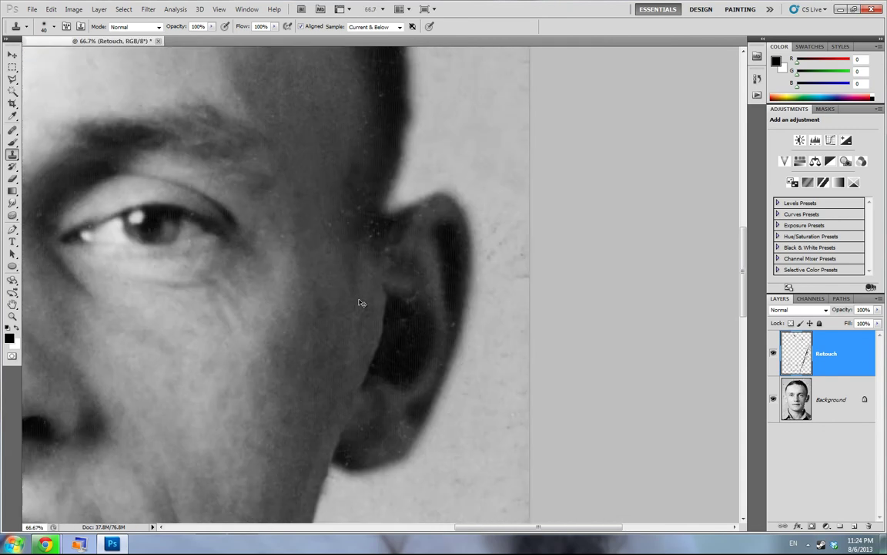
pyautogui.click(772, 353)
pyautogui.click(772, 353)
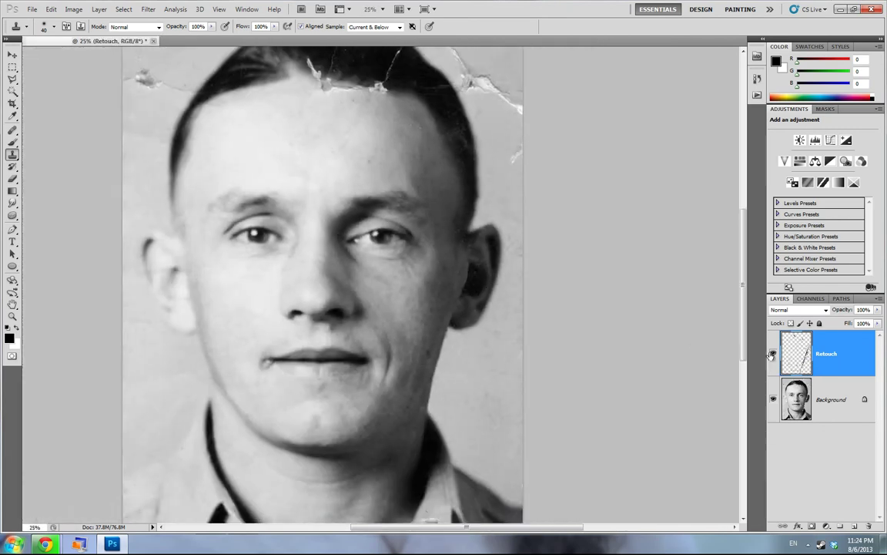
# Clone clean tone over the damage on the light shirt collar with the Clone Stamp at brush size 70
pyautogui.hotkey('ctrl', '+')
pyautogui.hotkey('ctrl', '+')
pyautogui.hotkey('ctrl', '+')
pyautogui.hotkey('ctrl', '+')
pyautogui.moveTo(547, 281); pyautogui.dragTo(365, 182)
pyautogui.moveTo(315, 240); pyautogui.dragTo(259, 121)
pyautogui.press(']')
pyautogui.press(']')
pyautogui.press(']')
pyautogui.keyDown('alt'); pyautogui.click(459, 230); pyautogui.keyUp('alt')
pyautogui.moveTo(454, 269); pyautogui.dragTo(419, 264)
pyautogui.click(417, 228)
pyautogui.keyDown('alt'); pyautogui.click(413, 234); pyautogui.keyUp('alt')
pyautogui.click(408, 267)
pyautogui.moveTo(460, 287); pyautogui.dragTo(371, 279)
pyautogui.scroll(-2, 523, 339)
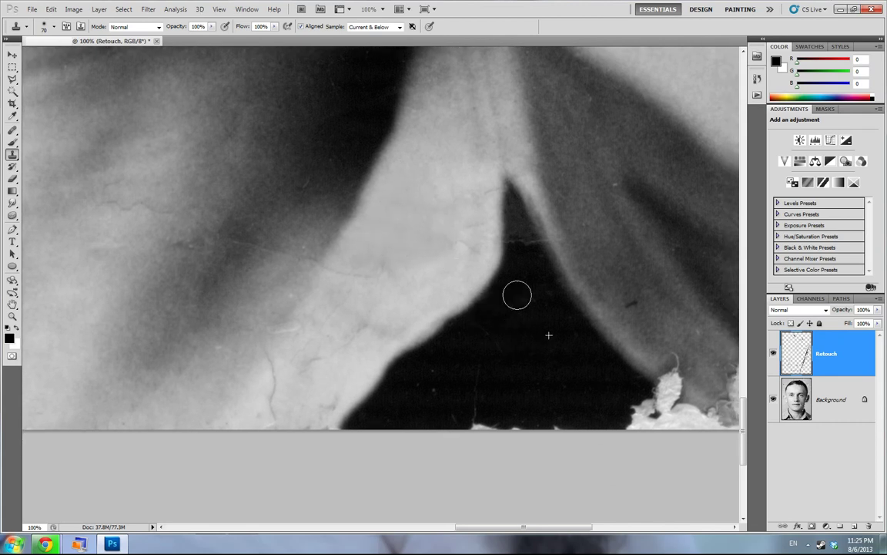
pyautogui.hscroll(-3, 436, 372)
pyautogui.press('[')
pyautogui.press('[')
pyautogui.press('[')
pyautogui.keyDown('alt'); pyautogui.click(405, 253); pyautogui.keyUp('alt')
pyautogui.moveTo(395, 275); pyautogui.dragTo(336, 262)
pyautogui.hotkey('ctrl', 'z')
# Heal the thin crack running across the light shirt collar with the Healing Brush
pyautogui.press('j')
pyautogui.keyDown('alt'); pyautogui.click(409, 248); pyautogui.keyUp('alt')
pyautogui.moveTo(389, 274)
pyautogui.mouseDown()
pyautogui.moveTo(430, 285)
pyautogui.moveTo(336, 264)
pyautogui.mouseUp()
pyautogui.moveTo(454, 335); pyautogui.dragTo(502, 345)
pyautogui.moveTo(270, 234); pyautogui.dragTo(228, 205)
# Heal the vertical scratch near the photo's lower edge in the black area between the collar sides
pyautogui.keyDown('alt'); pyautogui.click(362, 408); pyautogui.keyUp('alt')
pyautogui.moveTo(386, 376); pyautogui.dragTo(389, 439)
pyautogui.keyDown('alt'); pyautogui.click(393, 377); pyautogui.keyUp('alt')
pyautogui.keyDown('alt'); pyautogui.click(375, 389); pyautogui.keyUp('alt')
pyautogui.keyDown('alt'); pyautogui.click(368, 396); pyautogui.keyUp('alt')
# Heal the remaining specks and marks in the black collar opening, working towards the torn lower corner
pyautogui.moveTo(398, 351); pyautogui.dragTo(415, 344)
pyautogui.click(530, 323)
pyautogui.click(505, 289)
pyautogui.click(529, 348)
pyautogui.moveTo(484, 349); pyautogui.dragTo(421, 384)
pyautogui.click(449, 426)
pyautogui.moveTo(387, 105); pyautogui.dragTo(455, 323)
pyautogui.moveTo(678, 440); pyautogui.dragTo(306, 222)
pyautogui.moveTo(529, 377); pyautogui.dragTo(484, 331)
pyautogui.keyDown('alt'); pyautogui.click(393, 332); pyautogui.keyUp('alt')
pyautogui.press(']')
pyautogui.press(']')
pyautogui.press(']')
pyautogui.press(']')
pyautogui.press(']')
pyautogui.moveTo(435, 366)
pyautogui.mouseDown()
pyautogui.moveTo(452, 345)
pyautogui.moveTo(460, 395)
pyautogui.moveTo(480, 365)
pyautogui.moveTo(431, 376)
pyautogui.moveTo(454, 396)
pyautogui.moveTo(479, 397)
pyautogui.moveTo(499, 332)
pyautogui.moveTo(551, 406)
pyautogui.moveTo(520, 318)
pyautogui.moveTo(590, 344)
pyautogui.mouseUp()
pyautogui.hotkey('ctrl', 'z')
# Clone shirt fabric and black background tone over the torn white lower corner with the Clone Stamp at brush size 70
pyautogui.press('s')
pyautogui.keyDown('alt'); pyautogui.click(398, 336); pyautogui.keyUp('alt')
pyautogui.hotkey('ctrl', '-')
pyautogui.hotkey('ctrl', '-')
pyautogui.hotkey('ctrl', '+')
pyautogui.hotkey('ctrl', '+')
pyautogui.hotkey('ctrl', '+')
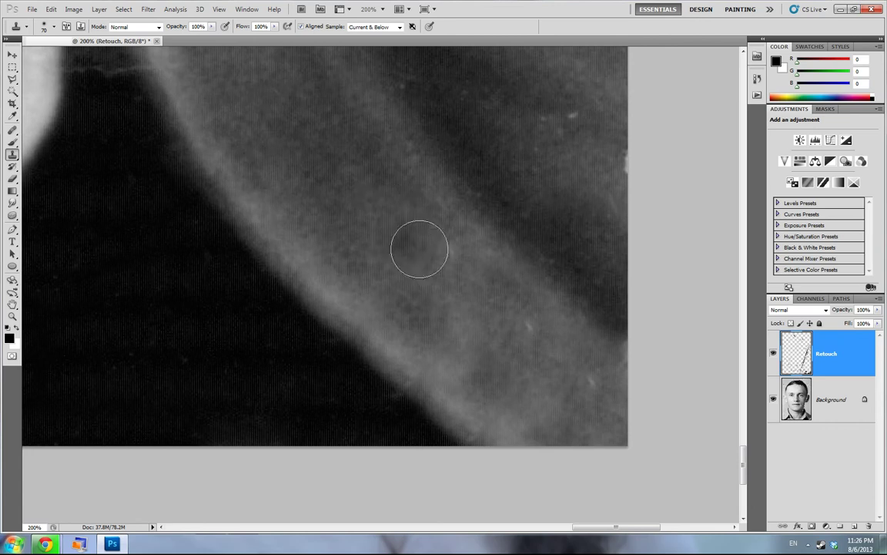
# Examine the repaired lower corner at several magnifications and compare it with the original by toggling the Retouch layer's visibility
pyautogui.press('h')
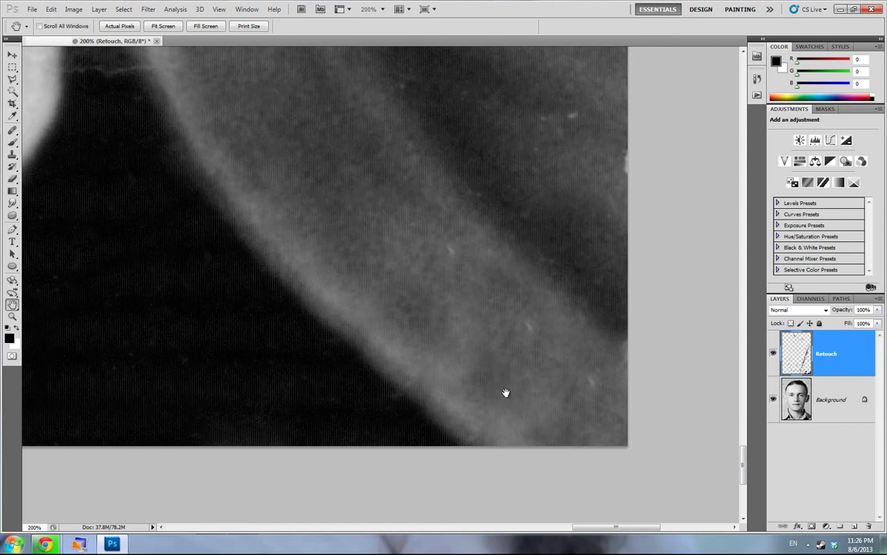
pyautogui.hotkey('ctrl', '-')
pyautogui.hotkey('ctrl', '-')
pyautogui.hotkey('ctrl', '-')
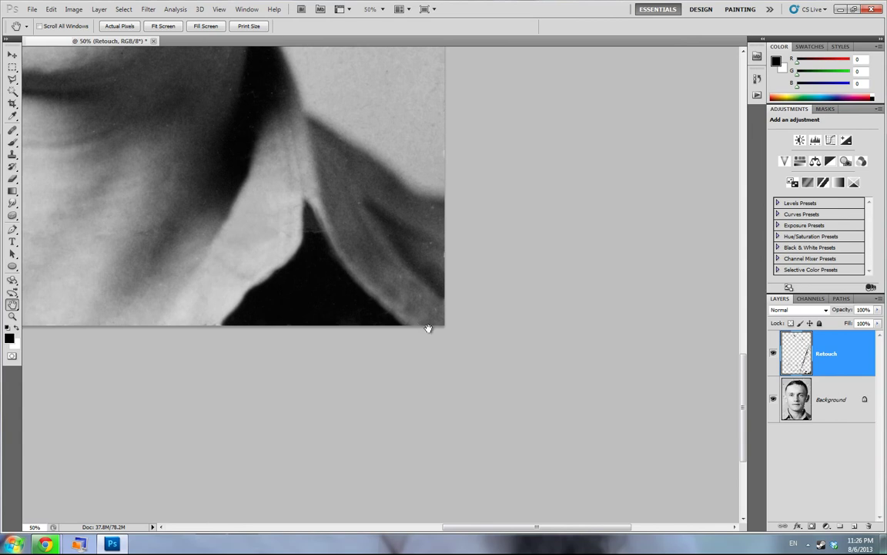
pyautogui.hotkey('ctrl', '+')
pyautogui.hotkey('ctrl', '+')
pyautogui.hotkey('ctrl', '+')
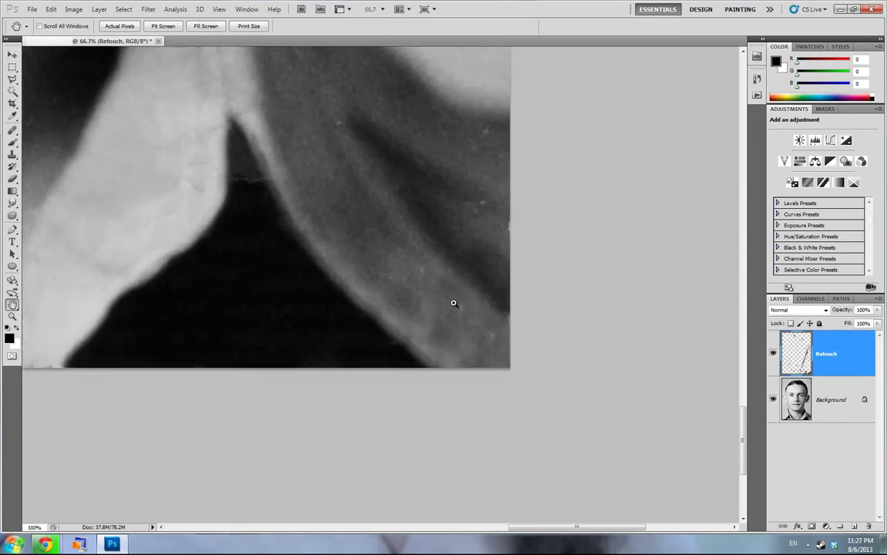
pyautogui.moveTo(393, 264); pyautogui.dragTo(317, 213)
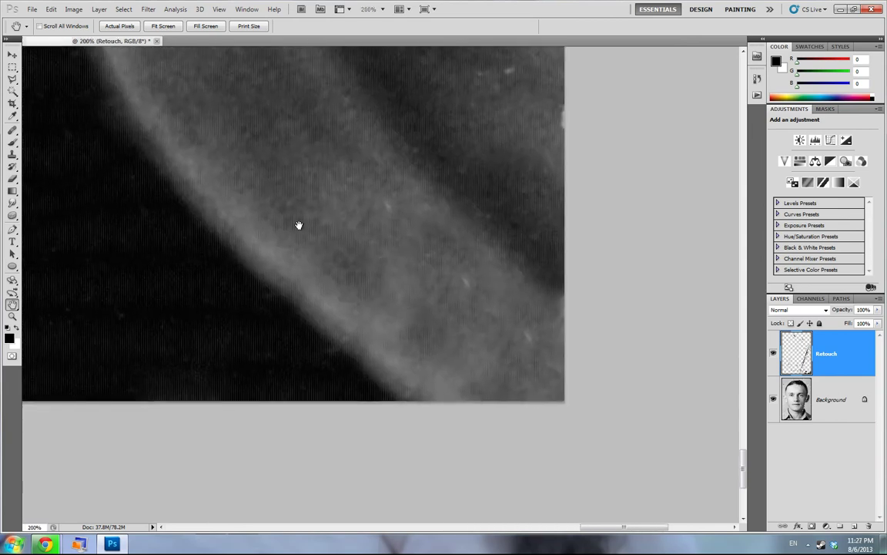
pyautogui.click(772, 354)
pyautogui.click(771, 355)
pyautogui.click(771, 354)
pyautogui.click(773, 354)
# Heal the light specks and patchy tone on the shirt fabric in the repaired corner with the Healing Brush at size 70
pyautogui.press('j')
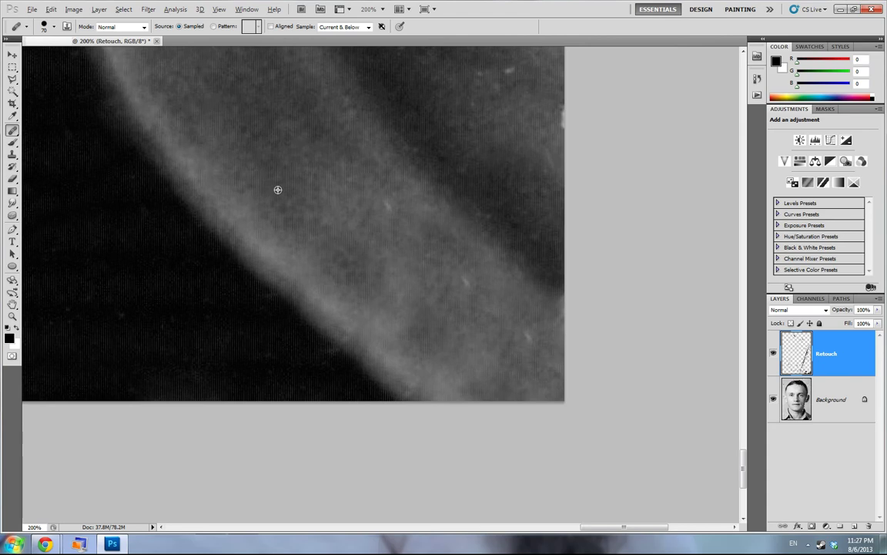
pyautogui.keyDown('alt'); pyautogui.click(251, 106); pyautogui.keyUp('alt')
pyautogui.moveTo(386, 283)
pyautogui.mouseDown()
pyautogui.moveTo(410, 313)
pyautogui.moveTo(418, 307)
pyautogui.moveTo(424, 275)
pyautogui.moveTo(386, 232)
pyautogui.moveTo(424, 282)
pyautogui.mouseUp()
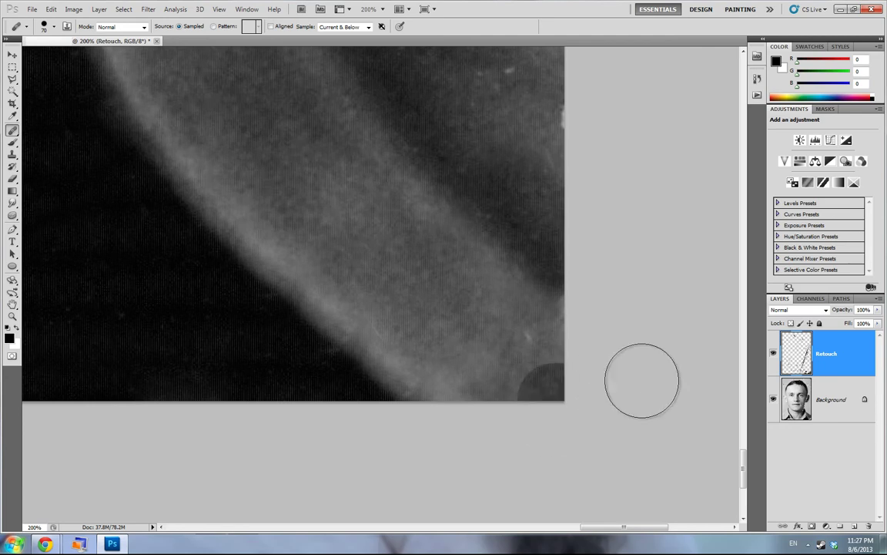
pyautogui.hotkey('ctrl', '-')
pyautogui.hotkey('ctrl', '-')
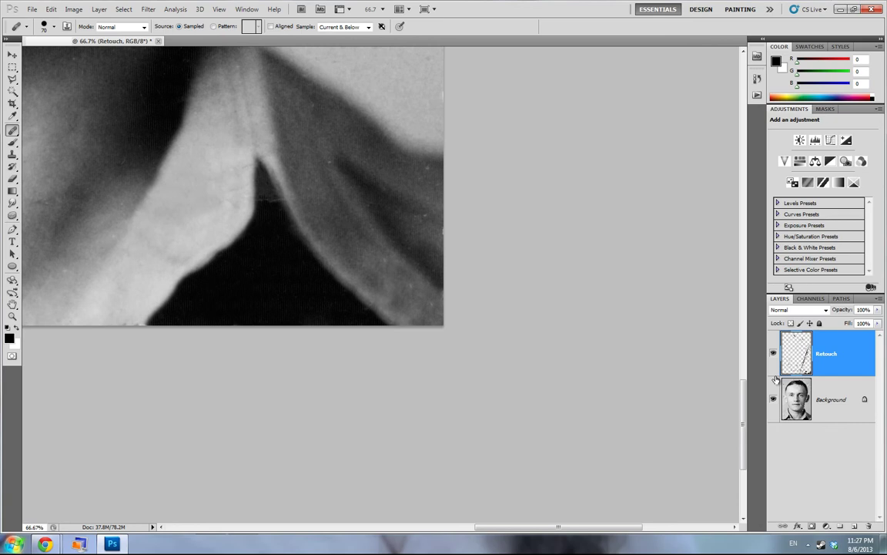
pyautogui.hotkey('ctrl', '+')
pyautogui.hotkey('ctrl', '+')
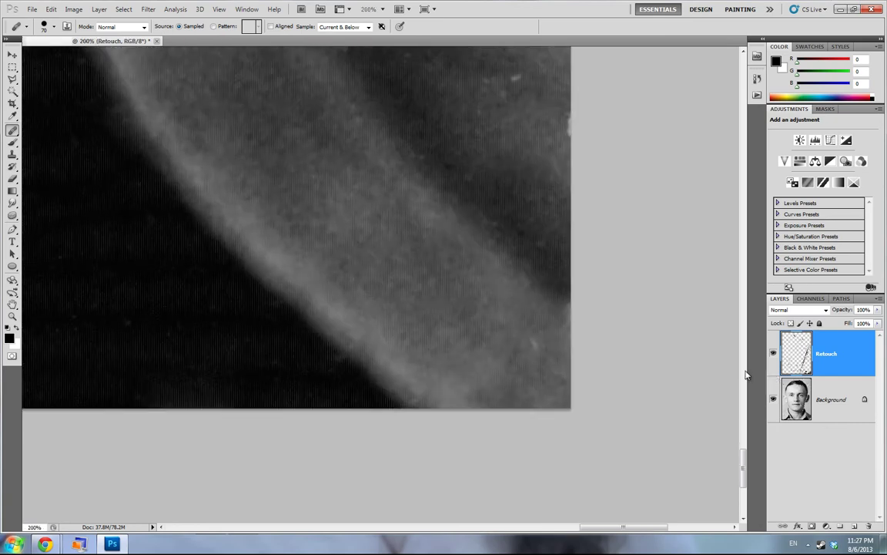
# Compare the healed fabric corner with the torn original by repeatedly toggling the Retouch layer's visibility
pyautogui.moveTo(470, 223)
pyautogui.mouseDown()
pyautogui.moveTo(542, 328)
pyautogui.moveTo(454, 178)
pyautogui.moveTo(504, 217)
pyautogui.mouseUp()
pyautogui.click(774, 354)
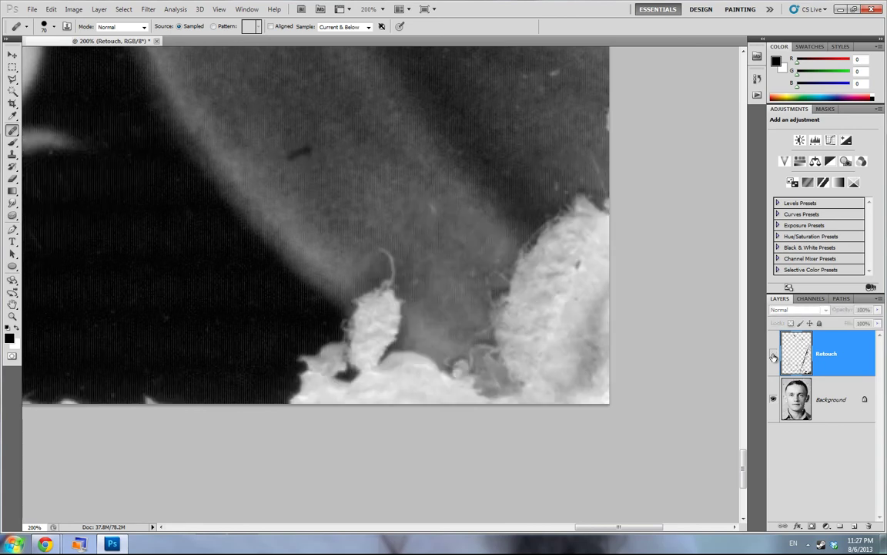
pyautogui.click(773, 354)
pyautogui.click(773, 355)
pyautogui.click(774, 354)
pyautogui.click(773, 356)
pyautogui.click(773, 354)
# Heal the small bright specks on the dark shoulder fabric with a much smaller Healing Brush
pyautogui.moveTo(541, 154)
pyautogui.mouseDown()
pyautogui.moveTo(538, 273)
pyautogui.moveTo(473, 310)
pyautogui.mouseUp()
pyautogui.press('[')
pyautogui.press('[')
pyautogui.press('[')
pyautogui.press('[')
pyautogui.press('[')
pyautogui.press('[')
pyautogui.press('[')
pyautogui.press('[')
pyautogui.moveTo(369, 223); pyautogui.dragTo(385, 328)
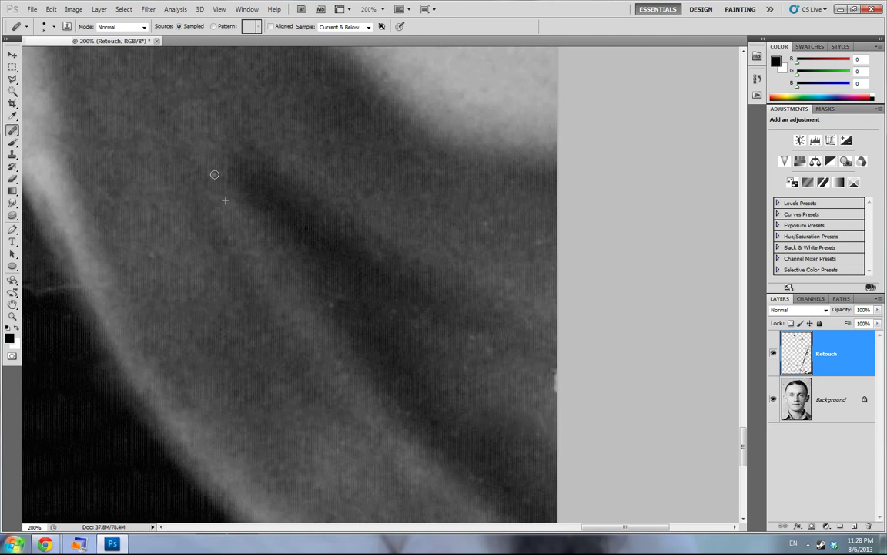
# Heal the thin crack at the peak of the black collar opening and the small marks on the adjoining light collar
pyautogui.moveTo(214, 174); pyautogui.dragTo(368, 272)
pyautogui.moveTo(289, 255); pyautogui.dragTo(393, 211)
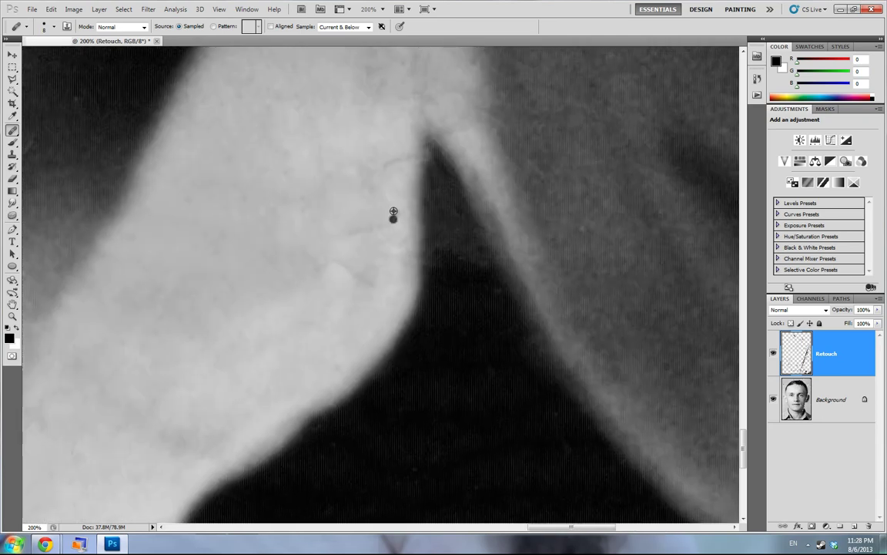
pyautogui.moveTo(350, 266); pyautogui.dragTo(516, 338)
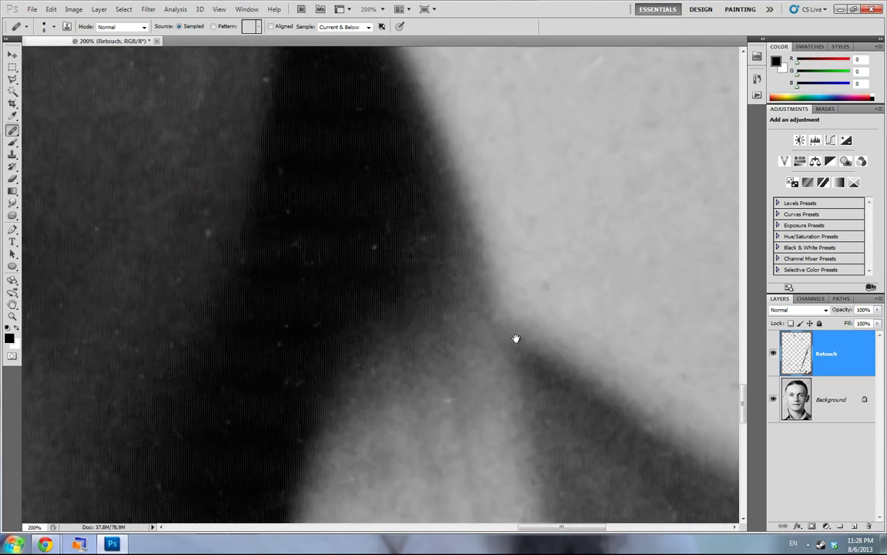
# Heal the dark specks and fine cracks in the light background beside the neck and below the ear with the Healing Brush
pyautogui.moveTo(307, 264); pyautogui.dragTo(478, 297)
pyautogui.moveTo(515, 151); pyautogui.dragTo(341, 414)
pyautogui.hotkey('ctrl', '-')
pyautogui.hotkey('ctrl', '-')
pyautogui.hotkey('ctrl', '-')
pyautogui.hotkey('ctrl', '+')
pyautogui.hotkey('ctrl', '+')
pyautogui.hotkey('ctrl', '+')
pyautogui.hotkey('ctrl', '-')
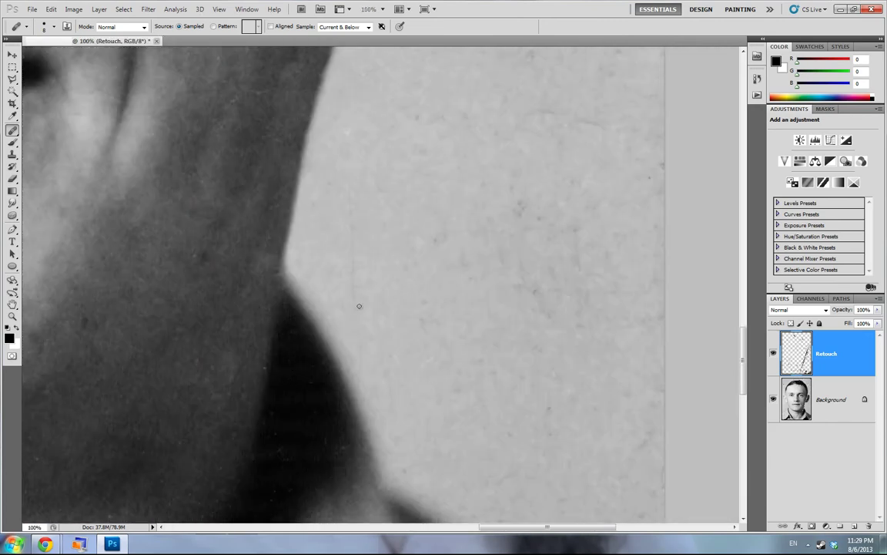
pyautogui.hscroll(2, 458, 326)
pyautogui.scroll(3, 505, 256)
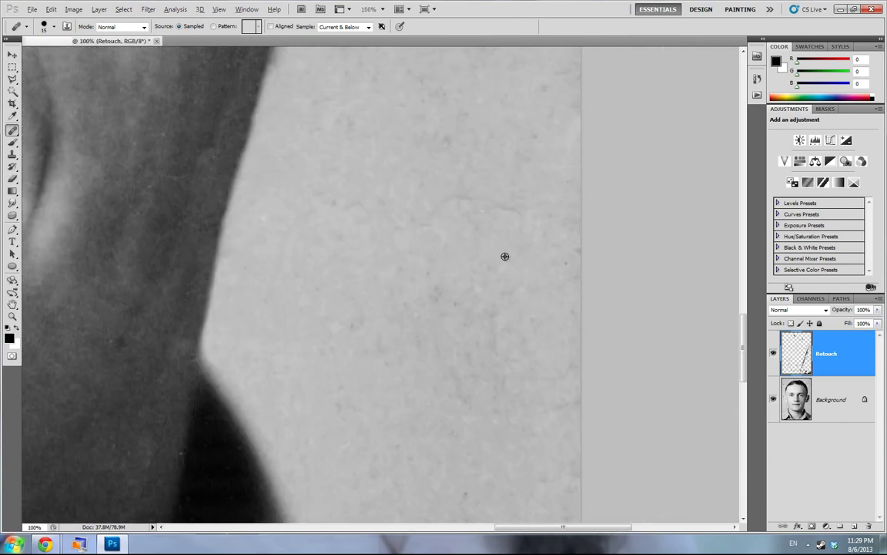
pyautogui.moveTo(185, 165); pyautogui.dragTo(305, 330)
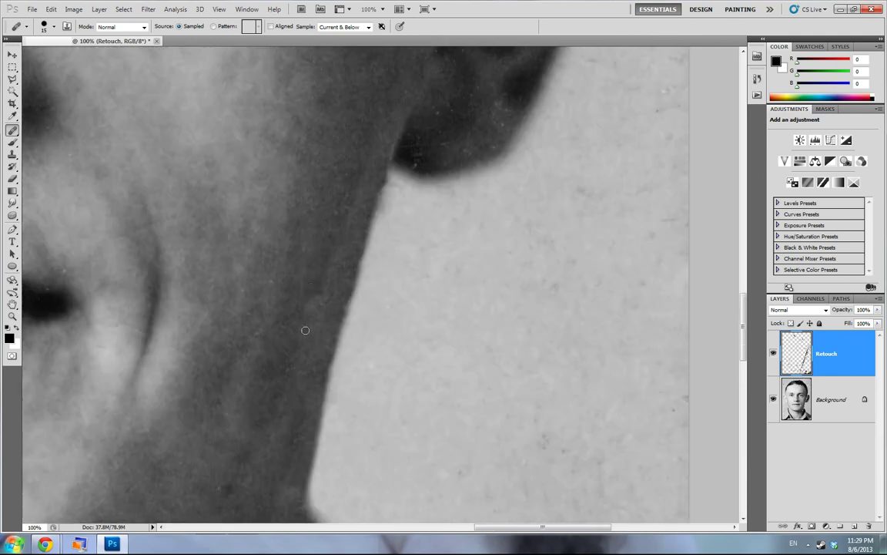
pyautogui.moveTo(605, 185); pyautogui.dragTo(488, 327)
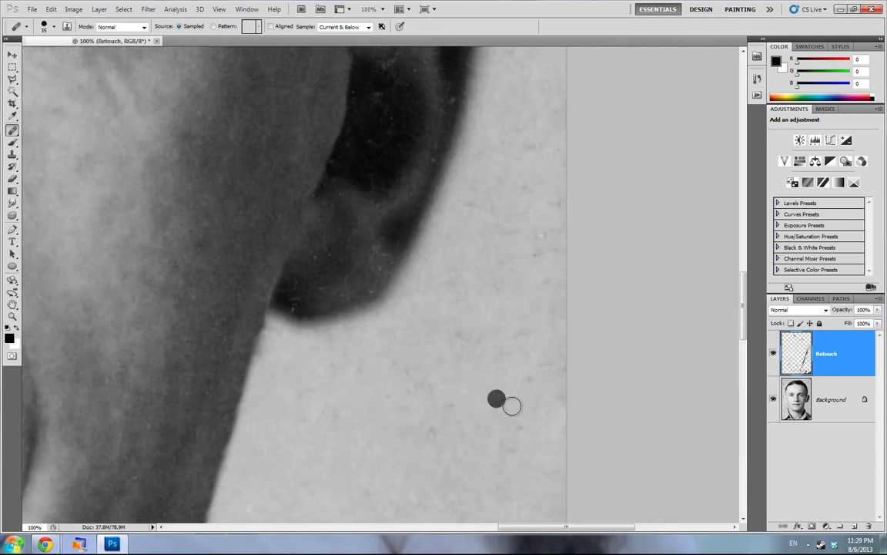
pyautogui.scroll(5, 479, 309)
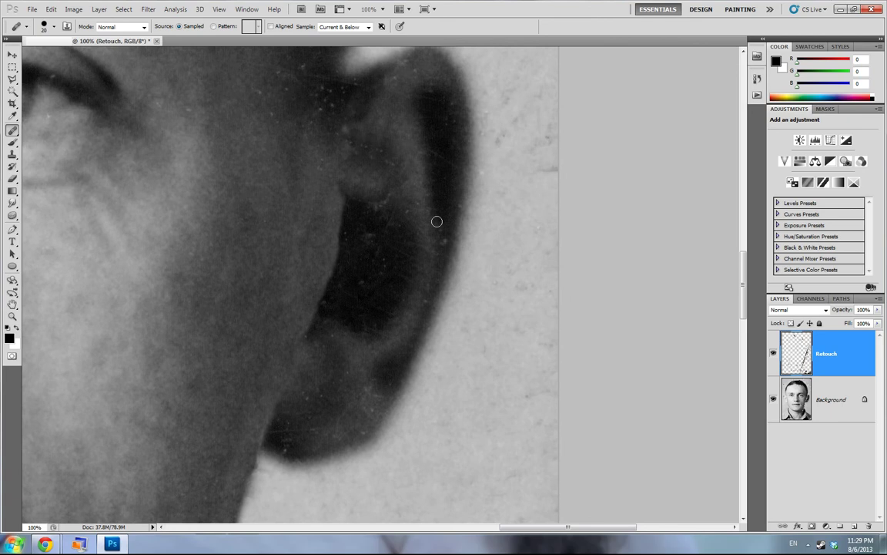
# Heal the small dark marks in the light background around the ear with the Healing Brush at size 20
pyautogui.moveTo(383, 262); pyautogui.dragTo(362, 283)
pyautogui.click(354, 342)
pyautogui.moveTo(453, 242); pyautogui.dragTo(440, 385)
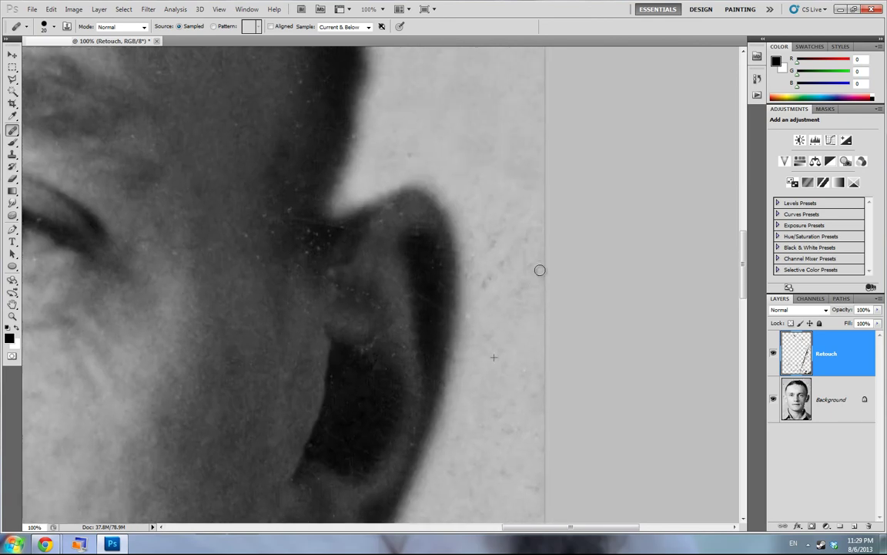
pyautogui.scroll(8, 498, 282)
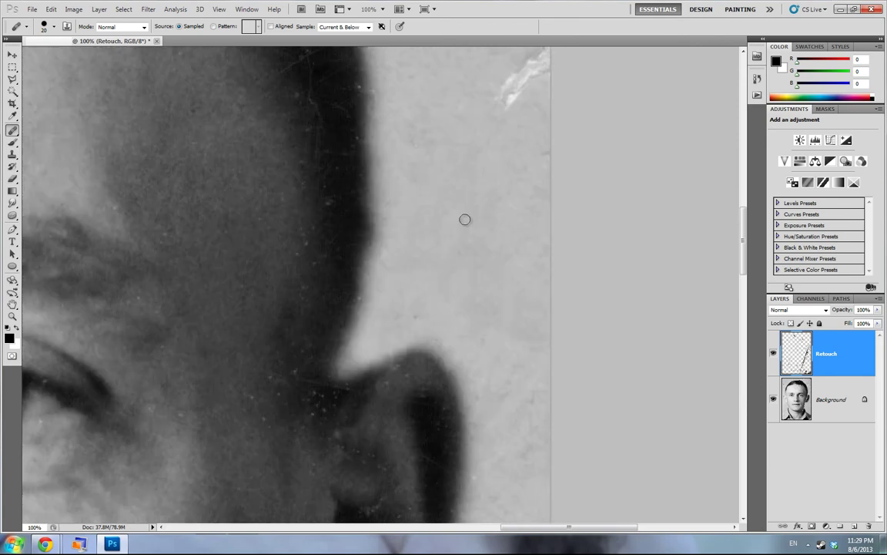
# Try to heal the white tear at the photo's edge above the ear with the Healing Brush, and undo the stroke
pyautogui.moveTo(394, 383); pyautogui.dragTo(410, 271)
pyautogui.moveTo(468, 211); pyautogui.dragTo(447, 344)
pyautogui.keyDown('alt'); pyautogui.click(499, 303); pyautogui.keyUp('alt')
pyautogui.moveTo(546, 227)
pyautogui.mouseDown()
pyautogui.moveTo(533, 160)
pyautogui.moveTo(465, 131)
pyautogui.moveTo(514, 140)
pyautogui.moveTo(521, 154)
pyautogui.mouseUp()
pyautogui.hotkey('ctrl', 'z')
# Cover the white tear at the photo's edge above the ear with clean background using the Clone Stamp
pyautogui.press('s')
pyautogui.keyDown('alt'); pyautogui.click(485, 292); pyautogui.keyUp('alt')
pyautogui.moveTo(546, 209)
pyautogui.mouseDown()
pyautogui.moveTo(541, 188)
pyautogui.moveTo(488, 160)
pyautogui.moveTo(461, 303)
pyautogui.moveTo(465, 376)
pyautogui.mouseUp()
pyautogui.keyDown('alt'); pyautogui.click(471, 228); pyautogui.keyUp('alt')
pyautogui.moveTo(476, 317)
pyautogui.mouseDown()
pyautogui.moveTo(460, 339)
pyautogui.moveTo(412, 281)
pyautogui.moveTo(334, 317)
pyautogui.moveTo(292, 198)
pyautogui.moveTo(247, 142)
pyautogui.mouseUp()
pyautogui.moveTo(402, 117); pyautogui.dragTo(531, 277)
pyautogui.moveTo(590, 173)
pyautogui.mouseDown()
pyautogui.moveTo(667, 187)
pyautogui.moveTo(601, 180)
pyautogui.moveTo(414, 103)
pyautogui.mouseUp()
# Clone clean background over the damaged spots in the light backdrop on the opposite side of the head
pyautogui.moveTo(339, 271)
pyautogui.mouseDown()
pyautogui.moveTo(287, 201)
pyautogui.moveTo(246, 210)
pyautogui.moveTo(333, 180)
pyautogui.moveTo(460, 103)
pyautogui.moveTo(242, 111)
pyautogui.moveTo(93, 103)
pyautogui.mouseUp()
pyautogui.keyDown('alt'); pyautogui.click(361, 214); pyautogui.keyUp('alt')
pyautogui.moveTo(292, 262)
pyautogui.mouseDown()
pyautogui.moveTo(484, 222)
pyautogui.moveTo(636, 306)
pyautogui.mouseUp()
pyautogui.moveTo(490, 146)
pyautogui.mouseDown()
pyautogui.moveTo(425, 137)
pyautogui.moveTo(307, 170)
pyautogui.moveTo(297, 234)
pyautogui.mouseUp()
pyautogui.keyDown('alt'); pyautogui.click(376, 203); pyautogui.keyUp('alt')
pyautogui.moveTo(138, 154); pyautogui.dragTo(423, 194)
pyautogui.moveTo(255, 478)
pyautogui.mouseDown()
pyautogui.moveTo(315, 301)
pyautogui.moveTo(315, 363)
pyautogui.mouseUp()
pyautogui.keyDown('alt'); pyautogui.click(358, 253); pyautogui.keyUp('alt')
pyautogui.moveTo(440, 197)
pyautogui.mouseDown()
pyautogui.moveTo(416, 202)
pyautogui.moveTo(237, 158)
pyautogui.mouseUp()
pyautogui.moveTo(227, 232); pyautogui.dragTo(235, 295)
pyautogui.keyDown('alt'); pyautogui.click(397, 165); pyautogui.keyUp('alt')
pyautogui.press('[')
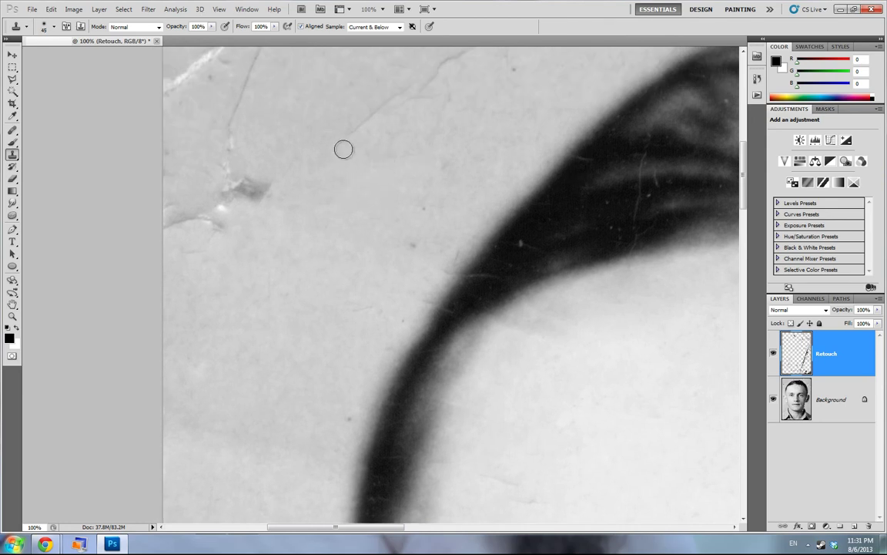
# Clone clean background over the dark hole, white crease and stained corner at the photo's upper left, using brush sizes 60 and 70
pyautogui.moveTo(418, 120)
pyautogui.mouseDown()
pyautogui.moveTo(400, 234)
pyautogui.moveTo(445, 295)
pyautogui.mouseUp()
pyautogui.press(']')
pyautogui.press(']')
pyautogui.moveTo(284, 339)
pyautogui.mouseDown()
pyautogui.moveTo(252, 364)
pyautogui.moveTo(226, 317)
pyautogui.moveTo(277, 285)
pyautogui.mouseUp()
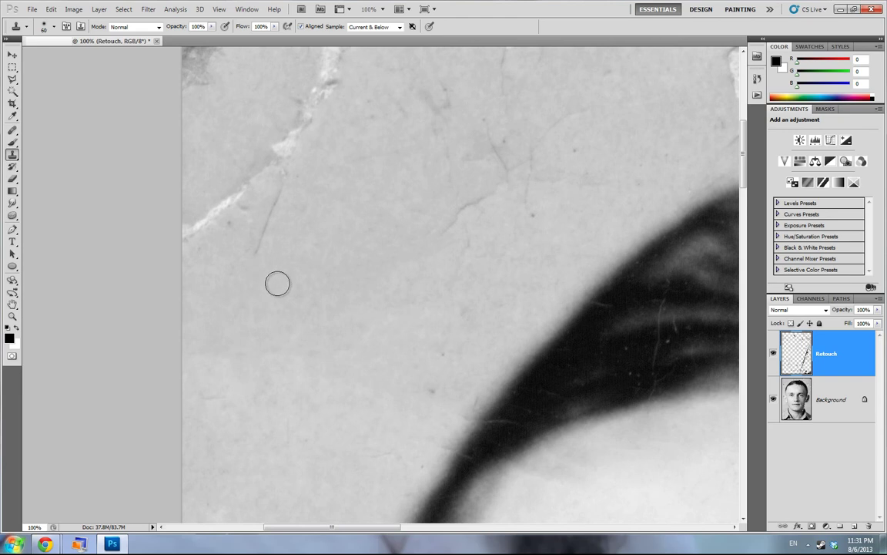
pyautogui.moveTo(275, 193)
pyautogui.mouseDown()
pyautogui.moveTo(265, 286)
pyautogui.moveTo(154, 346)
pyautogui.mouseUp()
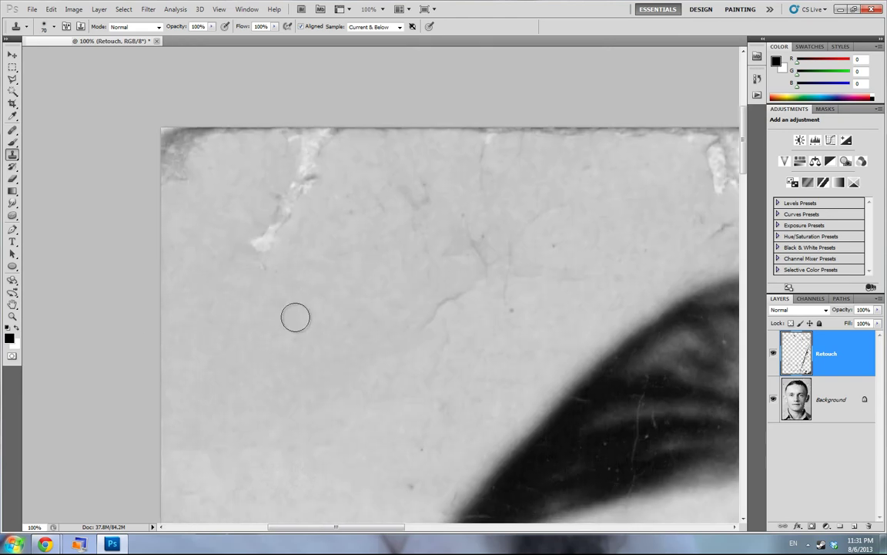
pyautogui.moveTo(259, 247)
pyautogui.mouseDown()
pyautogui.moveTo(321, 145)
pyautogui.moveTo(311, 154)
pyautogui.moveTo(239, 145)
pyautogui.moveTo(191, 164)
pyautogui.mouseUp()
# Clone over the fine branching cracks in the background between the repaired corner and the hair with a size 40 brush
pyautogui.moveTo(429, 324); pyautogui.dragTo(394, 292)
pyautogui.moveTo(396, 290)
pyautogui.mouseDown()
pyautogui.moveTo(434, 259)
pyautogui.moveTo(427, 220)
pyautogui.mouseUp()
pyautogui.click(468, 288)
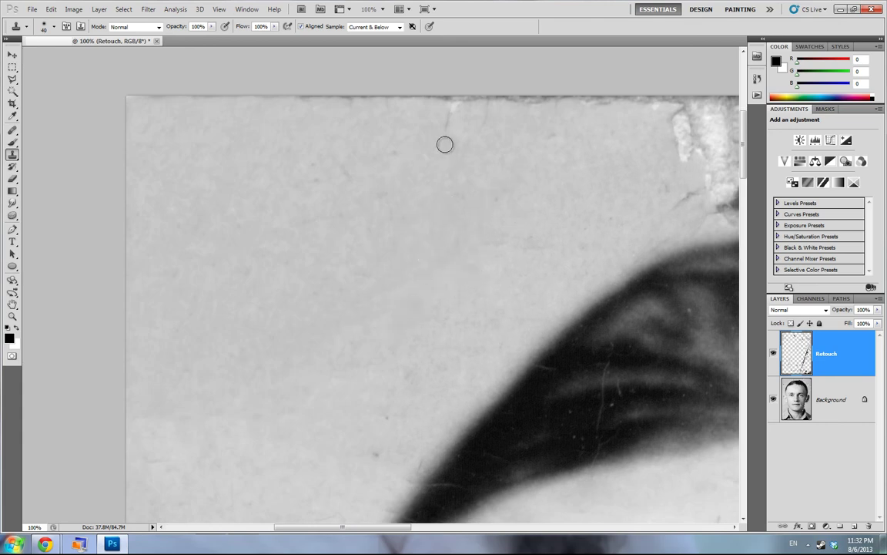
pyautogui.moveTo(523, 167)
pyautogui.mouseDown()
pyautogui.moveTo(305, 222)
pyautogui.moveTo(422, 160)
pyautogui.moveTo(440, 192)
pyautogui.moveTo(548, 218)
pyautogui.moveTo(510, 242)
pyautogui.mouseUp()
# Clone clean background over the white tears and dark marks along the photo's top edge above the hair with a size 80 brush
pyautogui.moveTo(617, 271); pyautogui.dragTo(434, 301)
pyautogui.moveTo(463, 206); pyautogui.dragTo(568, 187)
pyautogui.keyDown('alt'); pyautogui.click(506, 224); pyautogui.keyUp('alt')
pyautogui.moveTo(561, 262); pyautogui.dragTo(586, 186)
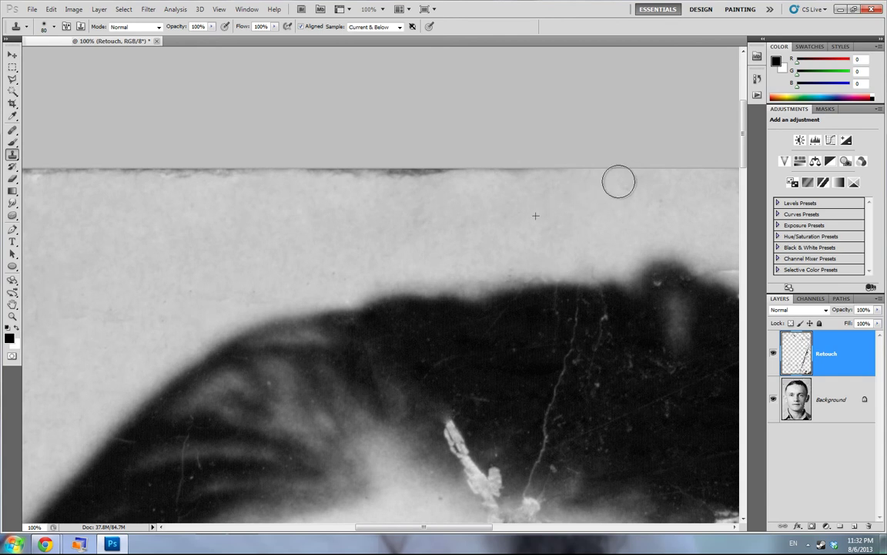
pyautogui.moveTo(638, 254); pyautogui.dragTo(340, 233)
pyautogui.keyDown('alt'); pyautogui.click(602, 234); pyautogui.keyUp('alt')
pyautogui.moveTo(450, 245)
pyautogui.mouseDown()
pyautogui.moveTo(537, 258)
pyautogui.moveTo(623, 297)
pyautogui.mouseUp()
pyautogui.moveTo(546, 359)
pyautogui.mouseDown()
pyautogui.moveTo(546, 240)
pyautogui.moveTo(473, 213)
pyautogui.mouseUp()
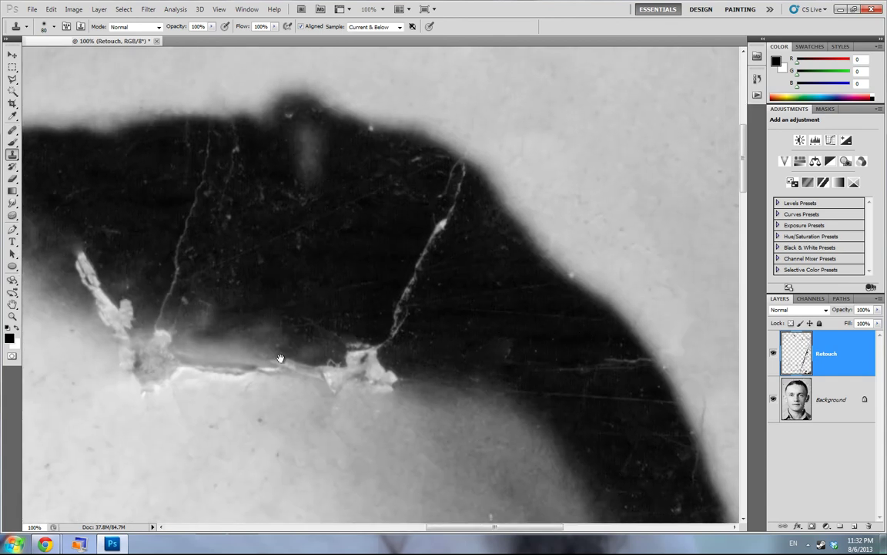
# Clone dark hair over the thin vertical crack in the wavy hair at the side of the head with a size 15 Clone Stamp
pyautogui.hotkey('ctrl', '-')
pyautogui.moveTo(323, 339); pyautogui.dragTo(553, 259)
pyautogui.hotkey('ctrl', '+')
pyautogui.moveTo(227, 286); pyautogui.dragTo(521, 222)
pyautogui.hotkey('ctrl', '+')
pyautogui.press('[')
pyautogui.press('[')
pyautogui.press('[')
pyautogui.keyDown('alt'); pyautogui.click(281, 249); pyautogui.keyUp('alt')
pyautogui.moveTo(264, 275); pyautogui.dragTo(323, 275)
pyautogui.moveTo(287, 397); pyautogui.dragTo(330, 320)
pyautogui.moveTo(250, 259); pyautogui.dragTo(278, 271)
pyautogui.moveTo(476, 261); pyautogui.dragTo(369, 310)
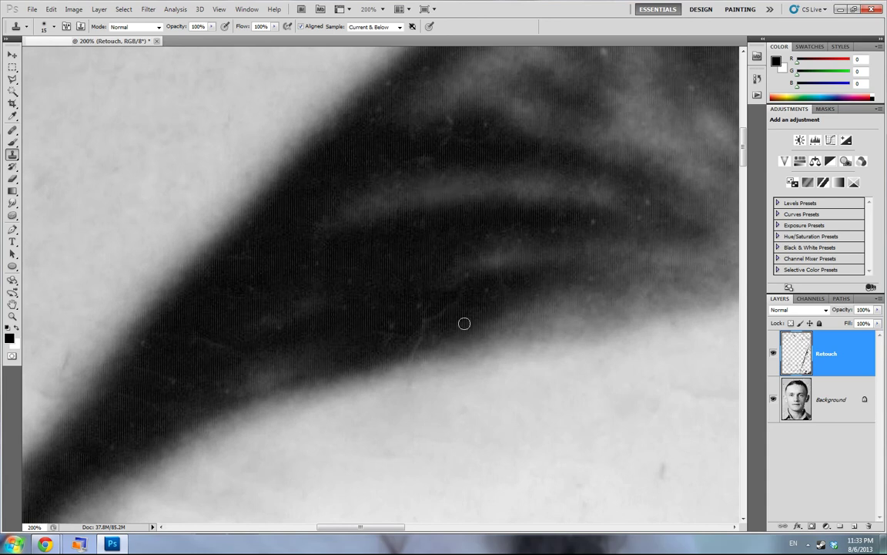
# Heal the small light specks in the wavy hair and along the top of the head with a small Healing Brush
pyautogui.press('j')
pyautogui.moveTo(517, 381)
pyautogui.mouseDown()
pyautogui.moveTo(202, 412)
pyautogui.moveTo(79, 305)
pyautogui.mouseUp()
pyautogui.moveTo(463, 348)
pyautogui.mouseDown()
pyautogui.moveTo(446, 410)
pyautogui.moveTo(516, 519)
pyautogui.mouseUp()
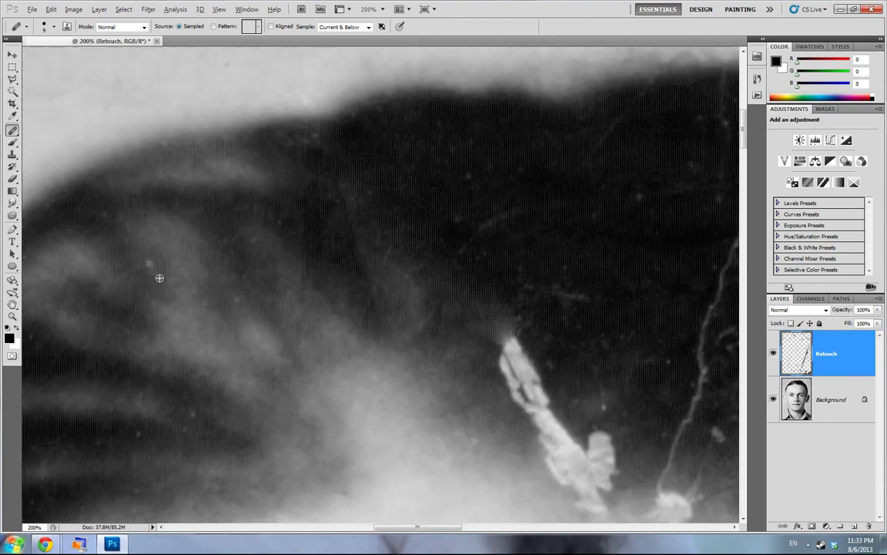
pyautogui.keyDown('alt'); pyautogui.click(160, 278); pyautogui.keyUp('alt')
pyautogui.click(149, 264)
pyautogui.moveTo(518, 296); pyautogui.dragTo(212, 287)
pyautogui.moveTo(618, 97); pyautogui.dragTo(463, 192)
pyautogui.keyDown('alt'); pyautogui.click(465, 149); pyautogui.keyUp('alt')
pyautogui.click(472, 143)
pyautogui.moveTo(621, 219); pyautogui.dragTo(497, 216)
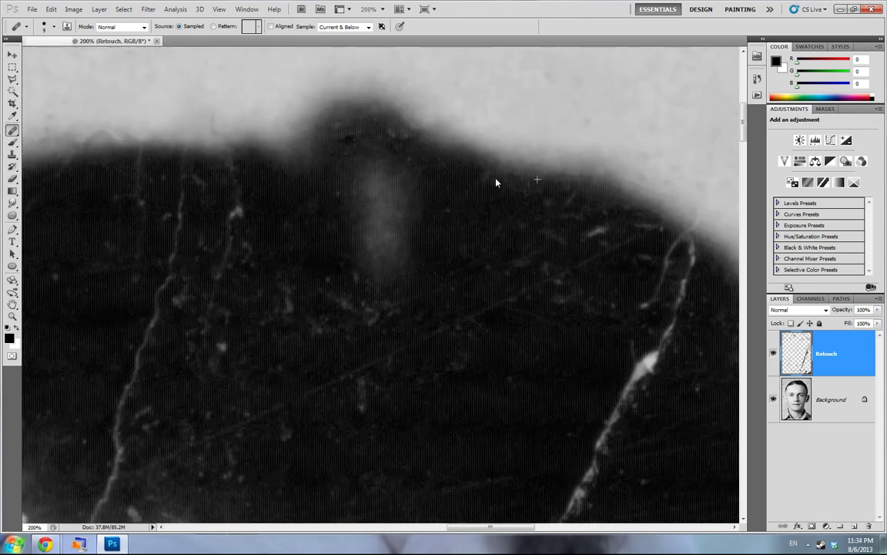
# Heal the upper end of the long white crack and the bright speck along the hair's outer edge
pyautogui.hscroll(5, 370, 144)
pyautogui.scroll(-2, 397, 293)
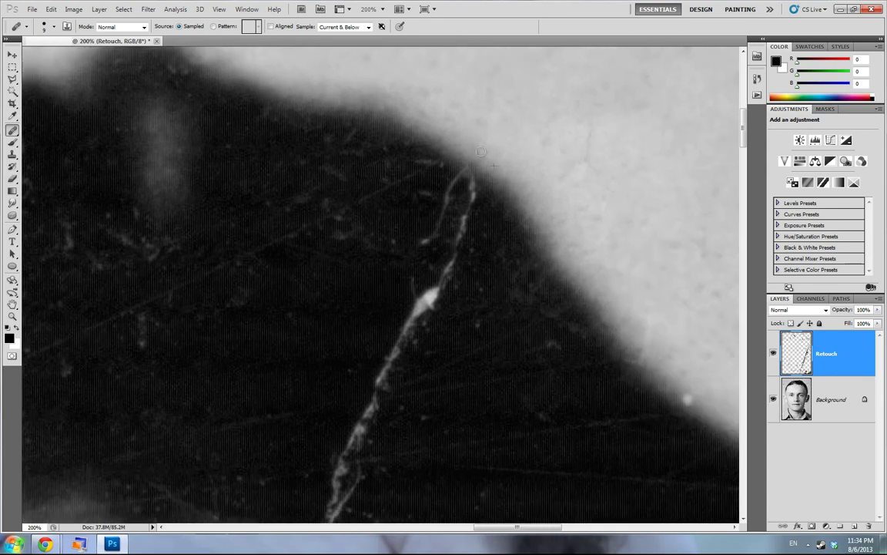
pyautogui.hscroll(2, 593, 287)
pyautogui.scroll(-1, 618, 355)
pyautogui.moveTo(413, 141); pyautogui.dragTo(399, 142)
pyautogui.scroll(-4, 446, 231)
pyautogui.hscroll(3, 464, 278)
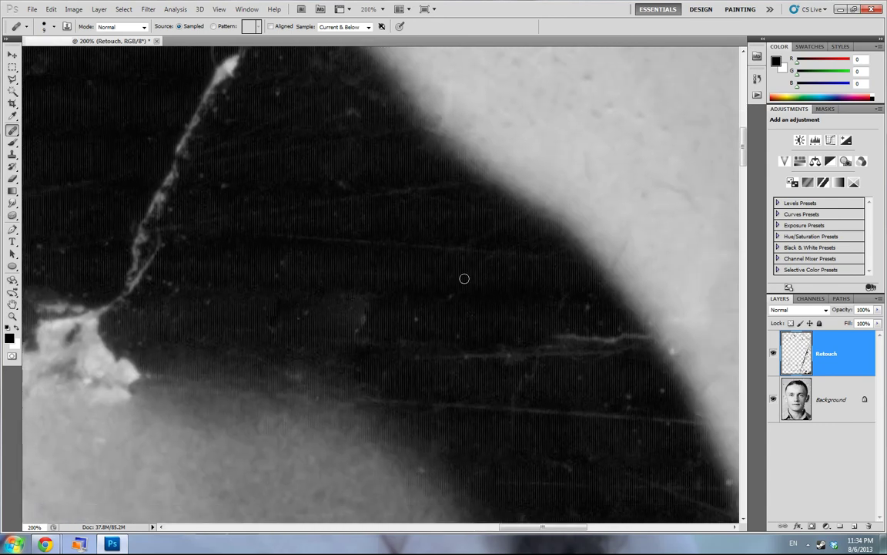
# Heal the long horizontal scratches and light specks in the dark hair beside the forehead with the Healing Brush at size 15
pyautogui.moveTo(604, 344); pyautogui.dragTo(560, 341)
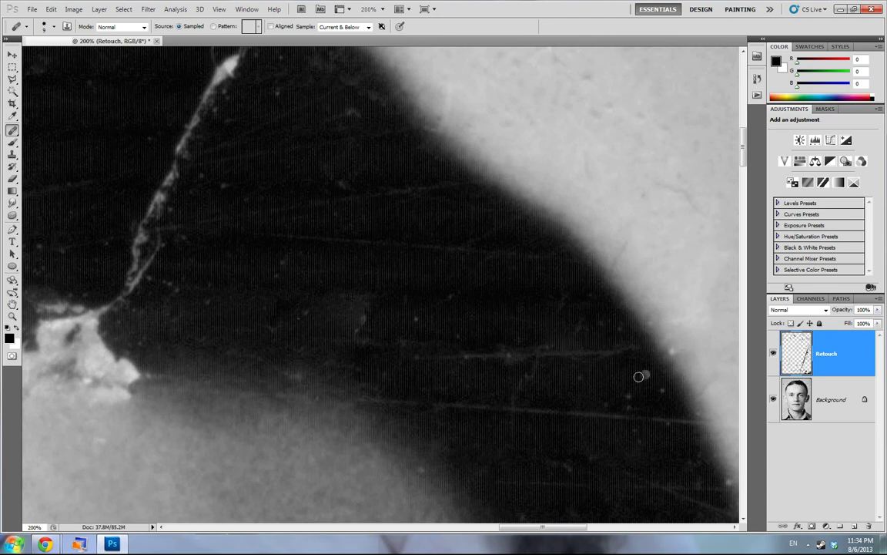
pyautogui.keyDown('alt'); pyautogui.click(609, 309); pyautogui.keyUp('alt')
pyautogui.moveTo(624, 349); pyautogui.dragTo(455, 356)
pyautogui.moveTo(533, 360); pyautogui.dragTo(513, 421)
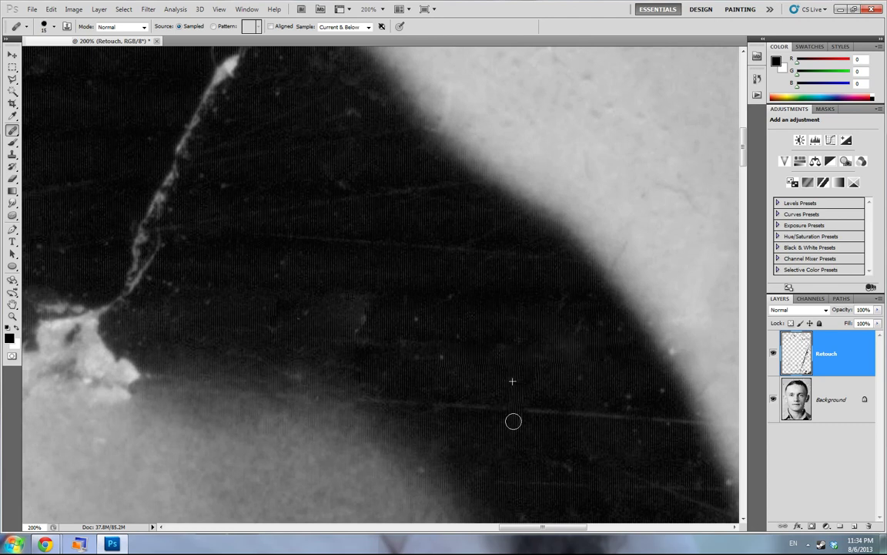
pyautogui.moveTo(691, 412); pyautogui.dragTo(594, 408)
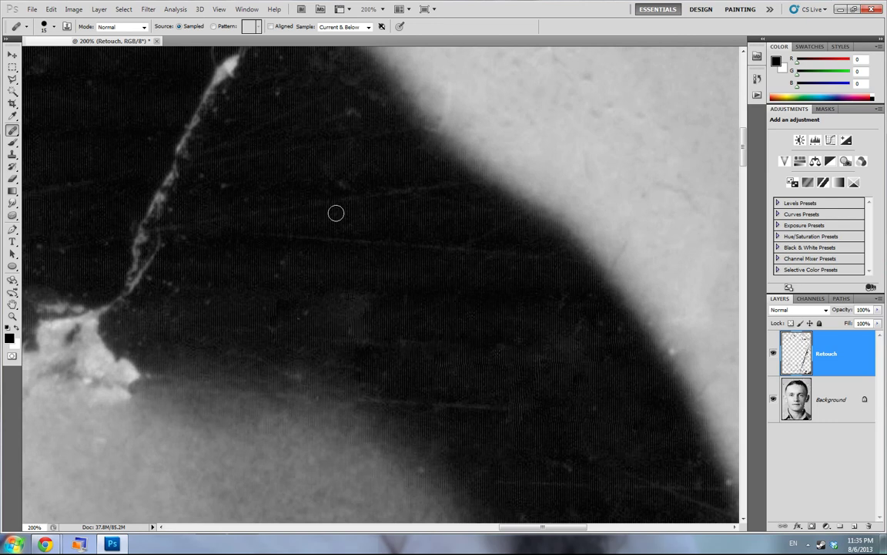
pyautogui.moveTo(480, 308); pyautogui.dragTo(420, 246)
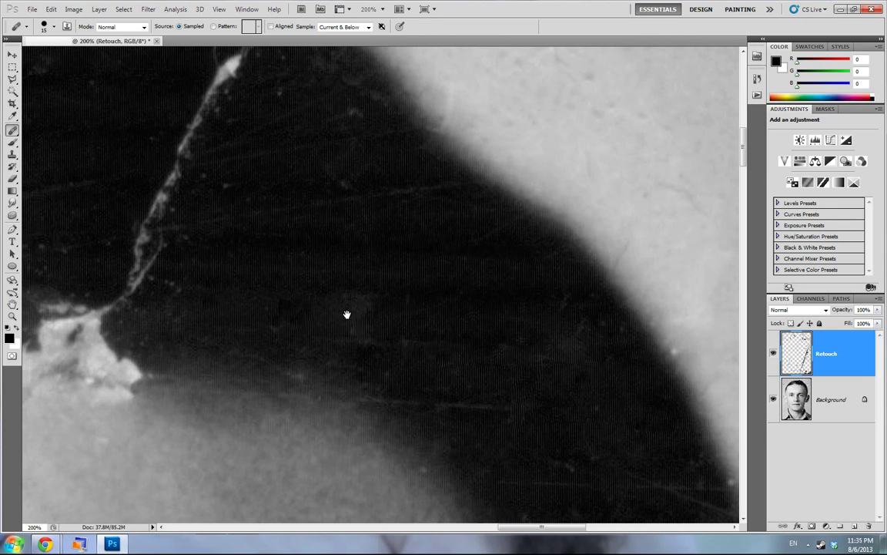
# Heal the thin vertical cracks running down through the dark hair from the top of the head
pyautogui.moveTo(374, 342); pyautogui.dragTo(500, 429)
pyautogui.moveTo(339, 307); pyautogui.dragTo(652, 407)
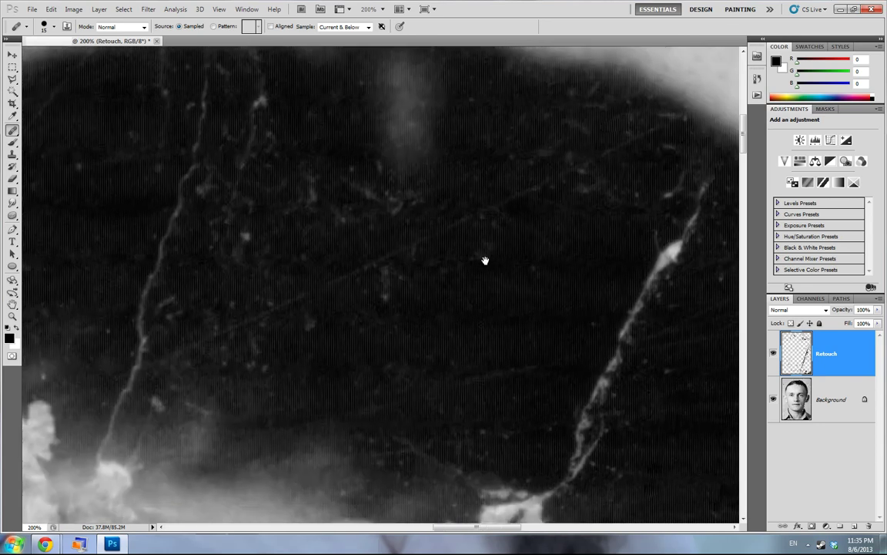
pyautogui.moveTo(242, 335); pyautogui.dragTo(515, 286)
pyautogui.moveTo(411, 51); pyautogui.dragTo(342, 240)
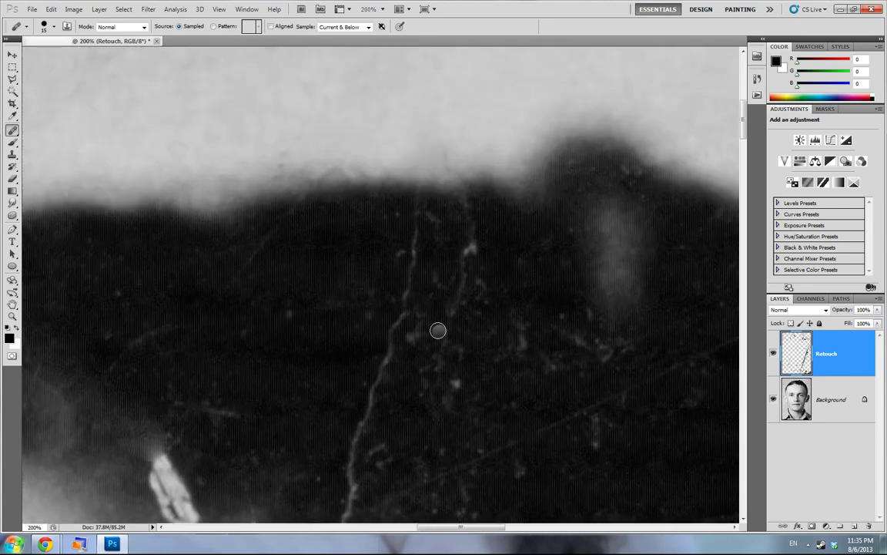
pyautogui.moveTo(472, 252); pyautogui.dragTo(470, 230)
pyautogui.moveTo(424, 406); pyautogui.dragTo(464, 330)
pyautogui.keyDown('alt'); pyautogui.click(392, 261); pyautogui.keyUp('alt')
pyautogui.moveTo(451, 237)
pyautogui.mouseDown()
pyautogui.moveTo(410, 305)
pyautogui.moveTo(392, 424)
pyautogui.mouseUp()
pyautogui.moveTo(454, 178); pyautogui.dragTo(458, 133)
# Heal the upper part of the white diagonal tear at the hairline and the faint scratches in the hair around it
pyautogui.moveTo(424, 297); pyautogui.dragTo(614, 230)
pyautogui.keyDown('alt'); pyautogui.click(528, 251); pyautogui.keyUp('alt')
pyautogui.moveTo(467, 269); pyautogui.dragTo(431, 260)
pyautogui.click(251, 298)
pyautogui.moveTo(395, 302)
pyautogui.mouseDown()
pyautogui.moveTo(409, 354)
pyautogui.moveTo(443, 389)
pyautogui.moveTo(495, 409)
pyautogui.mouseUp()
pyautogui.moveTo(537, 436)
pyautogui.mouseDown()
pyautogui.moveTo(500, 390)
pyautogui.moveTo(433, 352)
pyautogui.mouseUp()
pyautogui.keyDown('alt'); pyautogui.click(298, 281); pyautogui.keyUp('alt')
pyautogui.moveTo(373, 307)
pyautogui.mouseDown()
pyautogui.moveTo(349, 336)
pyautogui.moveTo(434, 305)
pyautogui.moveTo(393, 283)
pyautogui.mouseUp()
pyautogui.moveTo(463, 398); pyautogui.dragTo(461, 393)
# Enlarge the Healing Brush to size 35 and heal the rest of the white diagonal tear at the hairline
pyautogui.hotkey('ctrl', '-')
pyautogui.hotkey('ctrl', '-')
pyautogui.moveTo(402, 382)
pyautogui.mouseDown()
pyautogui.moveTo(400, 214)
pyautogui.moveTo(392, 227)
pyautogui.mouseUp()
pyautogui.press(']')
pyautogui.press(']')
pyautogui.press(']')
pyautogui.press(']')
pyautogui.press(']')
pyautogui.press(']')
pyautogui.press(']')
pyautogui.press(']')
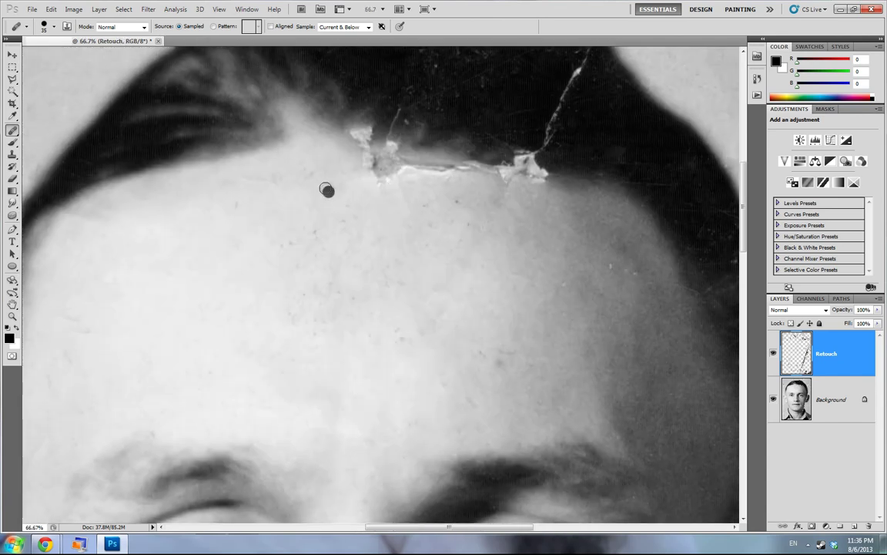
pyautogui.moveTo(356, 134); pyautogui.dragTo(373, 177)
# Heal the horizontal white crack along the hairline and the torn patch at its far end with the Healing Brush at size 45
pyautogui.moveTo(449, 227); pyautogui.dragTo(398, 237)
pyautogui.keyDown('alt'); pyautogui.click(532, 190); pyautogui.keyUp('alt')
pyautogui.moveTo(492, 183)
pyautogui.mouseDown()
pyautogui.moveTo(480, 171)
pyautogui.moveTo(515, 99)
pyautogui.mouseUp()
pyautogui.moveTo(526, 200); pyautogui.dragTo(437, 264)
pyautogui.keyDown('alt'); pyautogui.click(429, 244); pyautogui.keyUp('alt')
pyautogui.moveTo(376, 226); pyautogui.dragTo(318, 240)
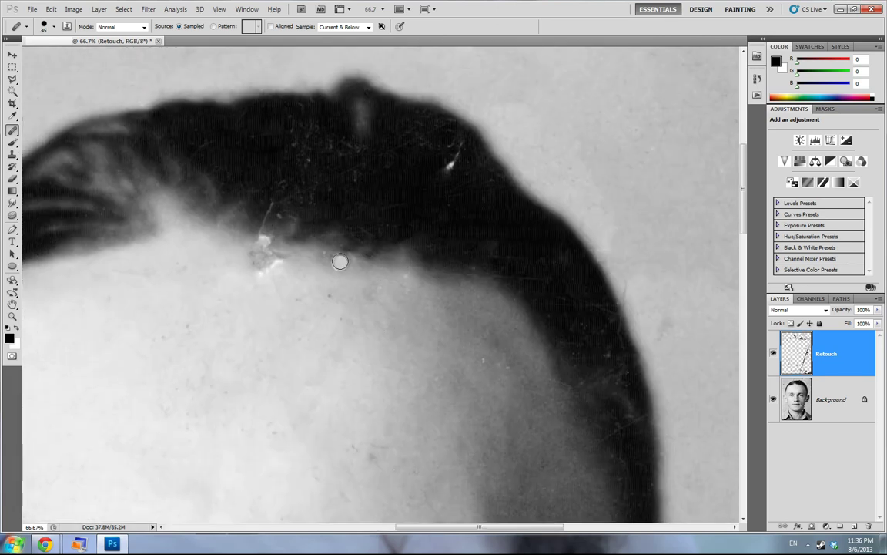
# Heal the remaining white torn patch where the cracks met at the hairline above the forehead
pyautogui.moveTo(257, 318); pyautogui.dragTo(294, 334)
pyautogui.keyDown('alt'); pyautogui.click(260, 289); pyautogui.keyUp('alt')
pyautogui.moveTo(314, 278)
pyautogui.mouseDown()
pyautogui.moveTo(304, 276)
pyautogui.moveTo(301, 258)
pyautogui.mouseUp()
# Reduce the Healing Brush to size 15 and heal the leftover light specks along the repaired hairline
pyautogui.scroll(2, 352, 342)
pyautogui.press('[')
pyautogui.press('[')
pyautogui.press('[')
pyautogui.press('[')
pyautogui.press('[')
pyautogui.press('[')
pyautogui.keyDown('alt'); pyautogui.click(305, 297); pyautogui.keyUp('alt')
pyautogui.moveTo(324, 298); pyautogui.dragTo(364, 211)
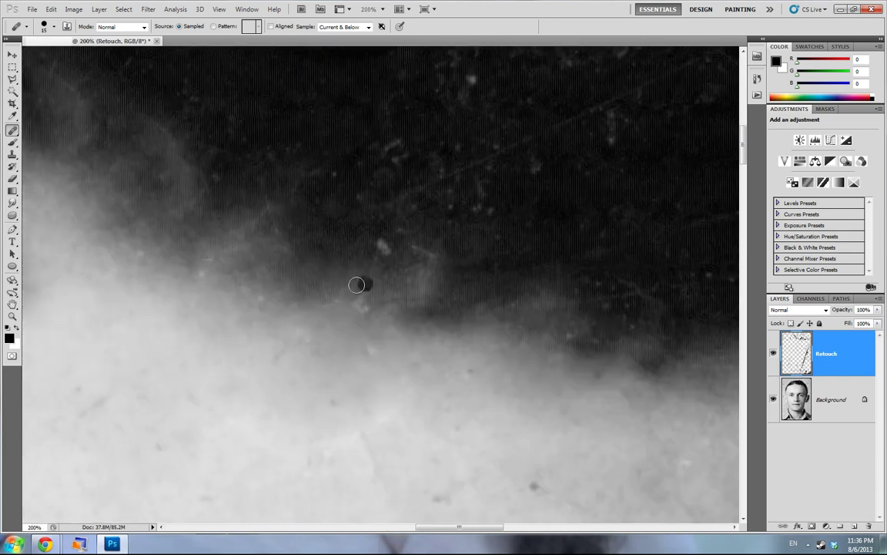
pyautogui.moveTo(340, 286); pyautogui.dragTo(399, 271)
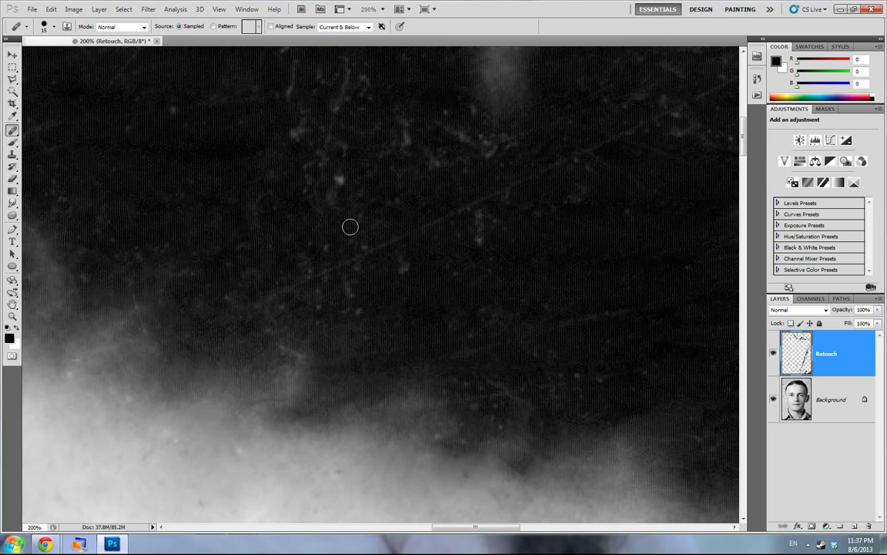
# Heal the light specks and scratches in the dark hair above the hairline with an enlarged Healing Brush
pyautogui.moveTo(409, 161); pyautogui.dragTo(200, 198)
pyautogui.moveTo(459, 261); pyautogui.dragTo(289, 284)
pyautogui.press(']')
pyautogui.press(']')
pyautogui.keyDown('alt'); pyautogui.click(270, 332); pyautogui.keyUp('alt')
pyautogui.moveTo(378, 285)
pyautogui.mouseDown()
pyautogui.moveTo(388, 268)
pyautogui.moveTo(390, 192)
pyautogui.moveTo(357, 203)
pyautogui.mouseUp()
pyautogui.moveTo(447, 162)
pyautogui.mouseDown()
pyautogui.moveTo(414, 173)
pyautogui.moveTo(327, 232)
pyautogui.mouseUp()
pyautogui.moveTo(301, 325); pyautogui.dragTo(370, 277)
pyautogui.moveTo(344, 197); pyautogui.dragTo(314, 211)
pyautogui.moveTo(289, 369); pyautogui.dragTo(440, 285)
# Sample clean dark hair and heal the small leftover specks scattered between the light spot and the hairline
pyautogui.keyDown('alt'); pyautogui.click(390, 242); pyautogui.keyUp('alt')
pyautogui.click(309, 194)
pyautogui.moveTo(274, 261); pyautogui.dragTo(319, 277)
pyautogui.moveTo(317, 240); pyautogui.dragTo(309, 232)
pyautogui.moveTo(208, 293); pyautogui.dragTo(257, 310)
pyautogui.click(311, 251)
pyautogui.click(303, 310)
pyautogui.moveTo(342, 314); pyautogui.dragTo(334, 295)
pyautogui.hotkey('ctrl', '-')
pyautogui.hotkey('ctrl', '+')
pyautogui.moveTo(471, 240); pyautogui.dragTo(516, 279)
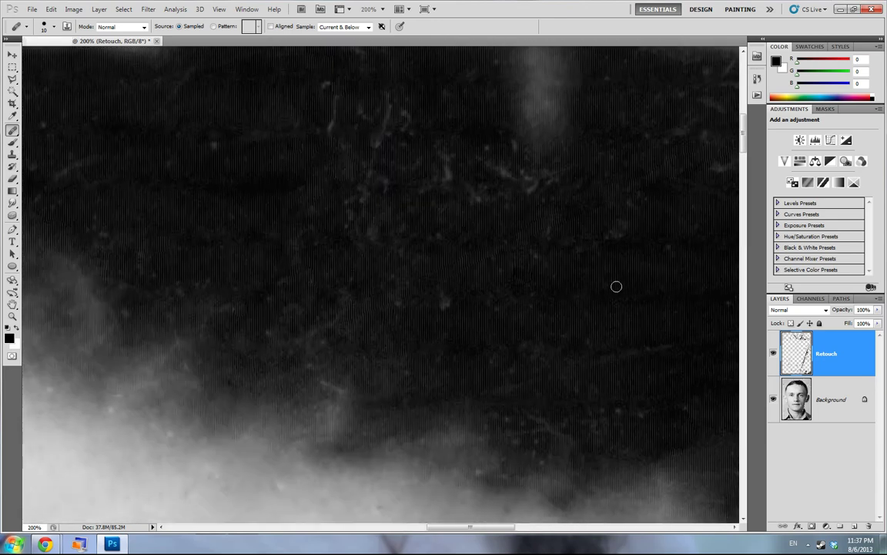
# Heal more faint scratches in the dark hair from a newly sampled source and enlarge the Healing Brush to size 30
pyautogui.hotkey('ctrl', '-')
pyautogui.hotkey('ctrl', '-')
pyautogui.hotkey('ctrl', '-')
pyautogui.hotkey('ctrl', '-')
pyautogui.hotkey('ctrl', '-')
pyautogui.hotkey('ctrl', '+')
pyautogui.hotkey('ctrl', '+')
pyautogui.hotkey('ctrl', '+')
pyautogui.hotkey('ctrl', '+')
pyautogui.hotkey('ctrl', '+')
pyautogui.moveTo(492, 332); pyautogui.dragTo(593, 415)
pyautogui.moveTo(302, 231); pyautogui.dragTo(279, 213)
pyautogui.keyDown('alt'); pyautogui.click(347, 232); pyautogui.keyUp('alt')
pyautogui.press(']')
pyautogui.moveTo(418, 171)
pyautogui.mouseDown()
pyautogui.moveTo(446, 190)
pyautogui.moveTo(426, 270)
pyautogui.mouseUp()
pyautogui.press(']')
# Compare the whole portrait before and after retouching by repeatedly hiding and showing the Retouch layer
pyautogui.hotkey('ctrl', '-')
pyautogui.hotkey('ctrl', '-')
pyautogui.hotkey('ctrl', '-')
pyautogui.hotkey('ctrl', '-')
pyautogui.hotkey('ctrl', '-')
pyautogui.hotkey('ctrl', '-')
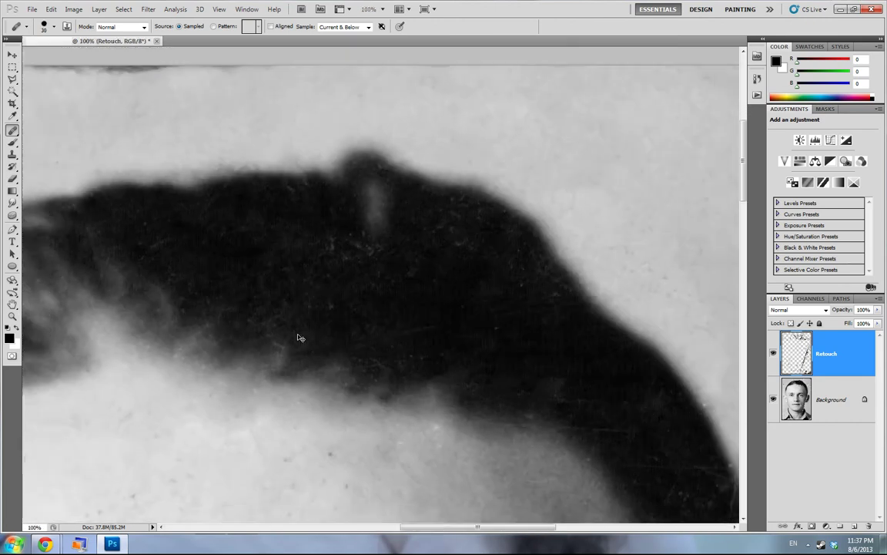
pyautogui.click(774, 352)
pyautogui.click(774, 354)
pyautogui.click(774, 353)
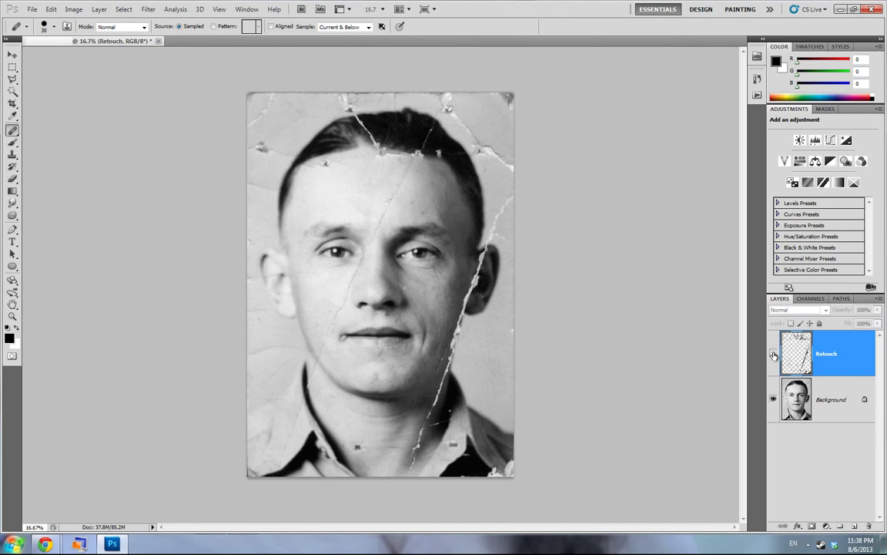
pyautogui.click(773, 354)
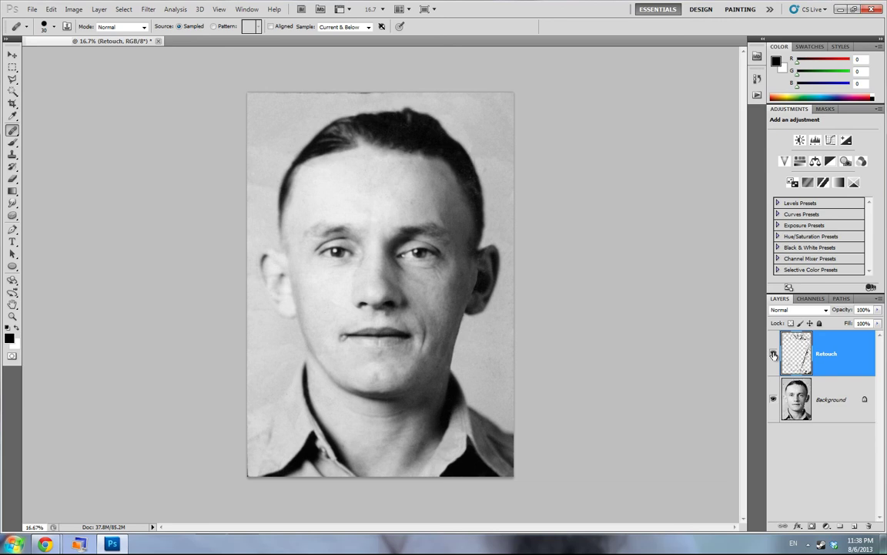
pyautogui.click(774, 355)
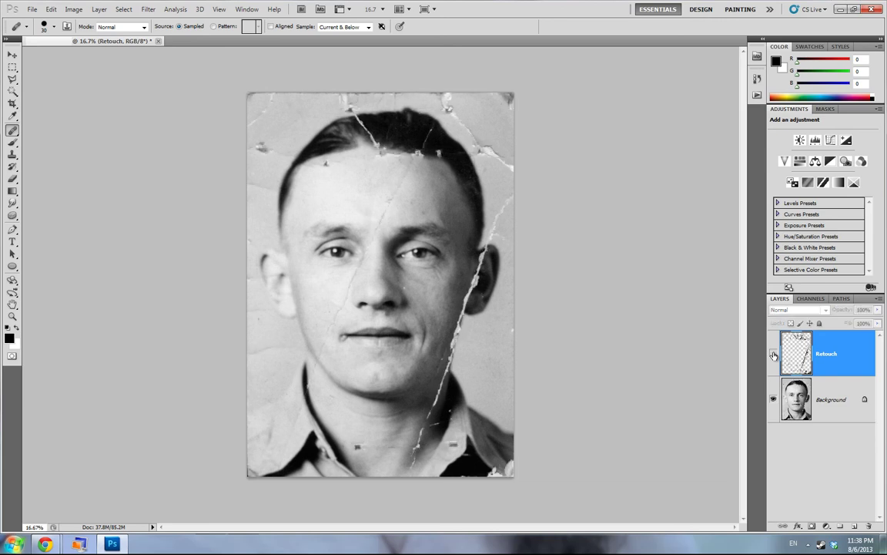
pyautogui.click(774, 356)
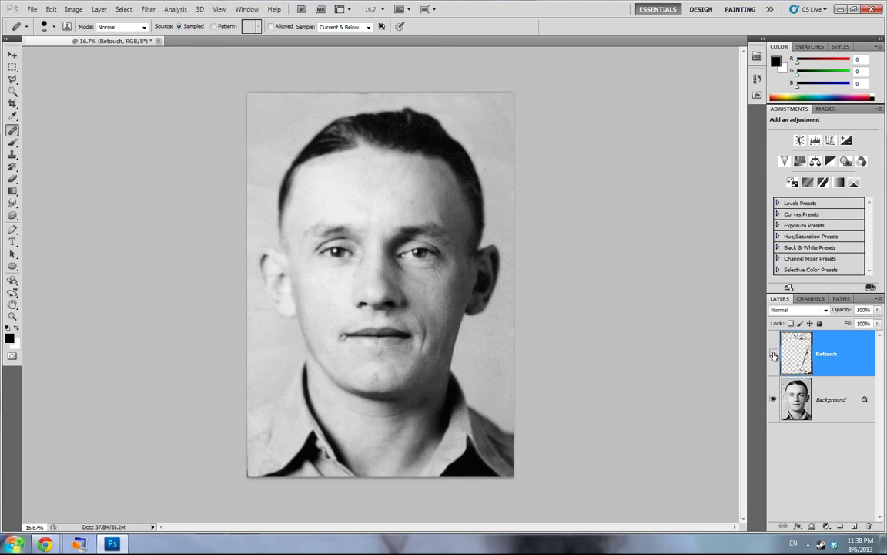
pyautogui.click(774, 355)
pyautogui.click(774, 355)
pyautogui.click(774, 354)
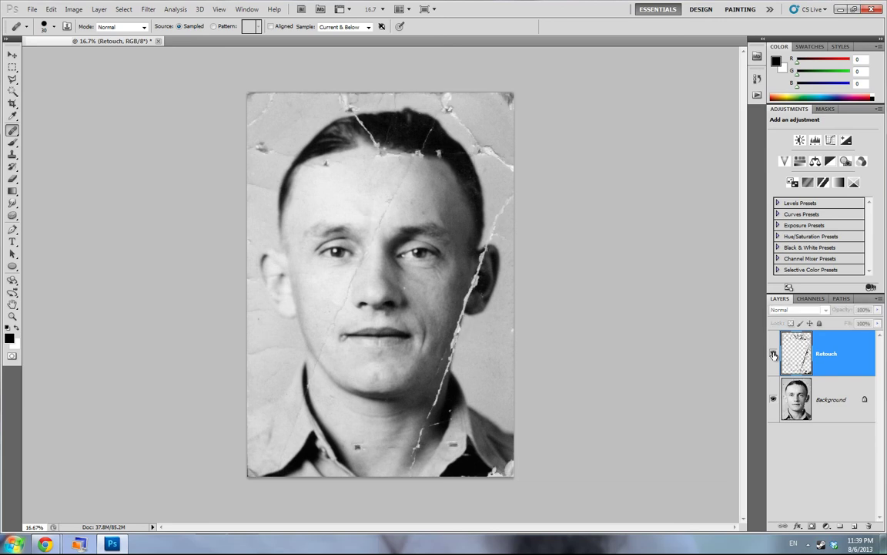
pyautogui.click(774, 354)
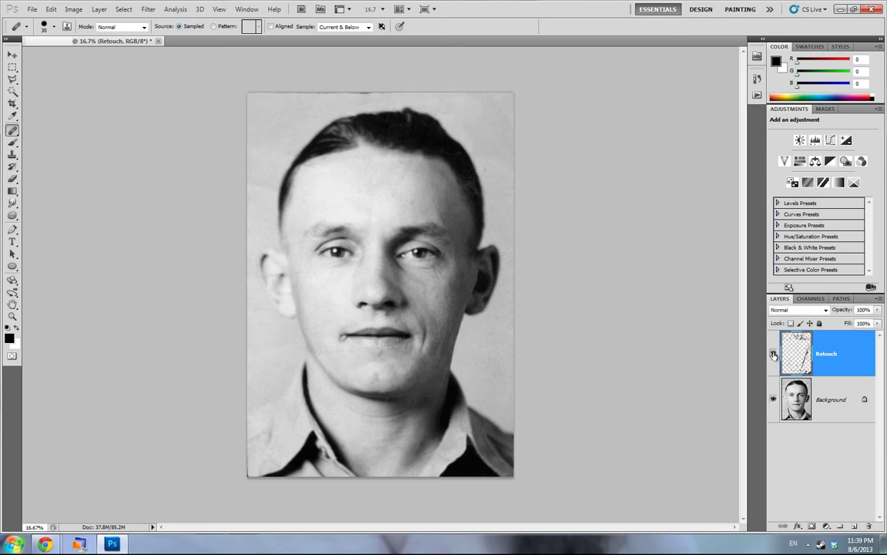